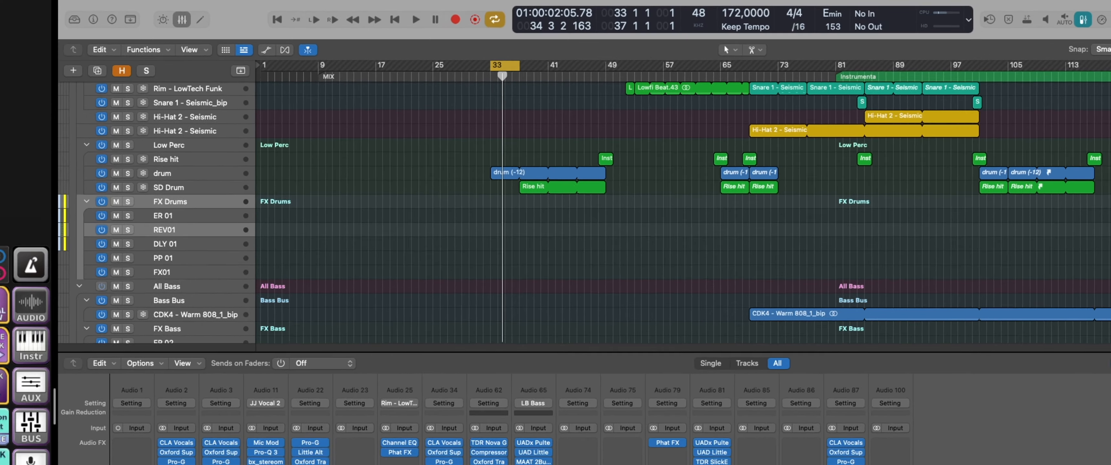
Show and hide the Library repeatedly from the on-screen button grid.
left_click(35, 151)
left_click(35, 151)
left_click(35, 151)
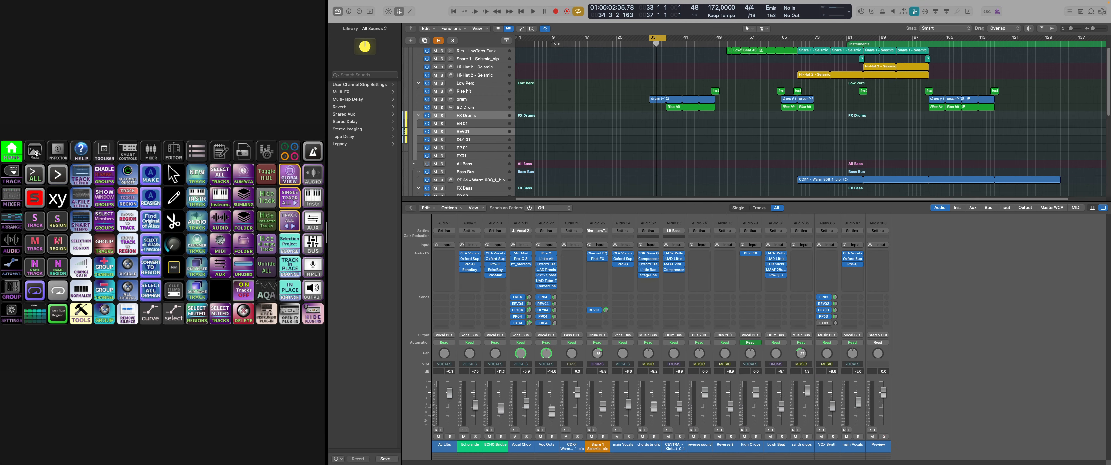
left_click(36, 152)
left_click(35, 151)
left_click(36, 152)
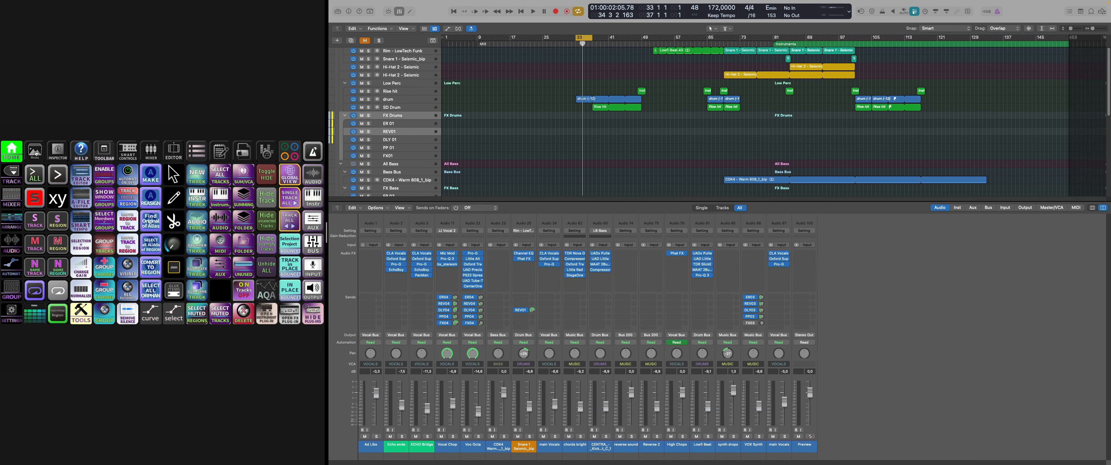
Show the toolbar, switching the lower pane to the mixer and finally to the piano roll editor.
left_click(105, 153)
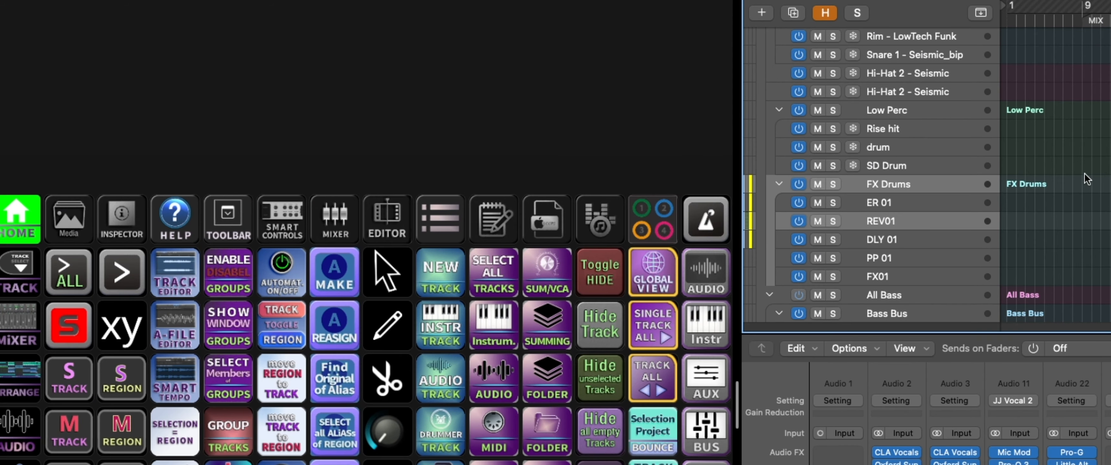
left_click(287, 233)
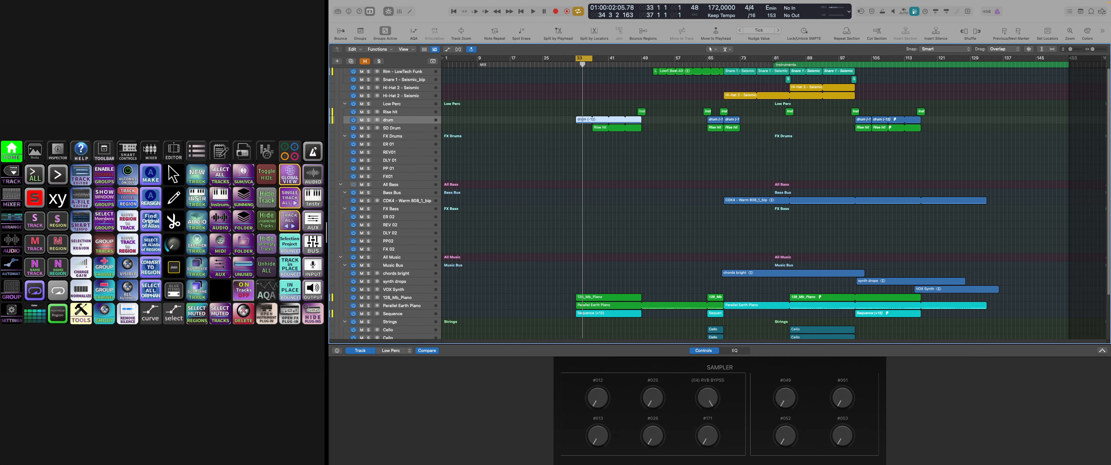
left_click(150, 151)
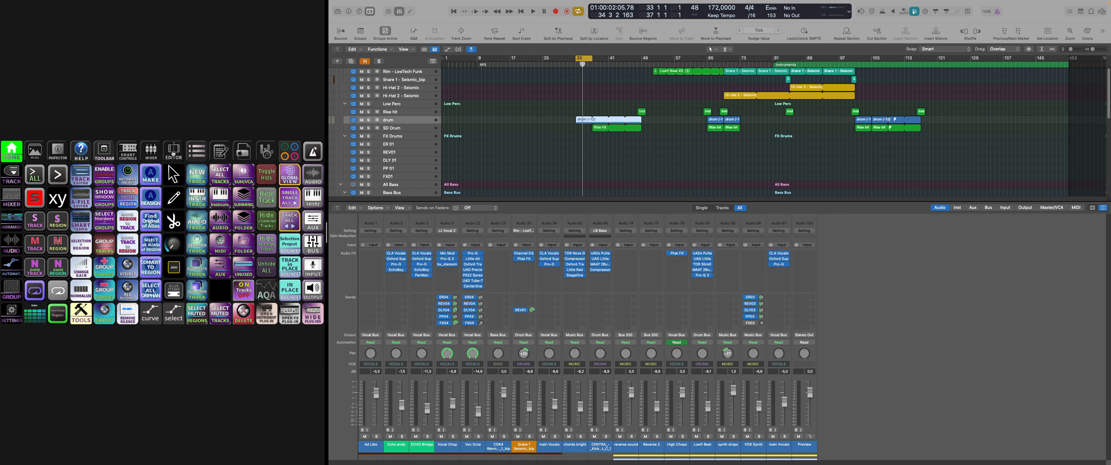
left_click(174, 151)
Show and hide the list editors and the loop browser from the button grid.
left_click(201, 155)
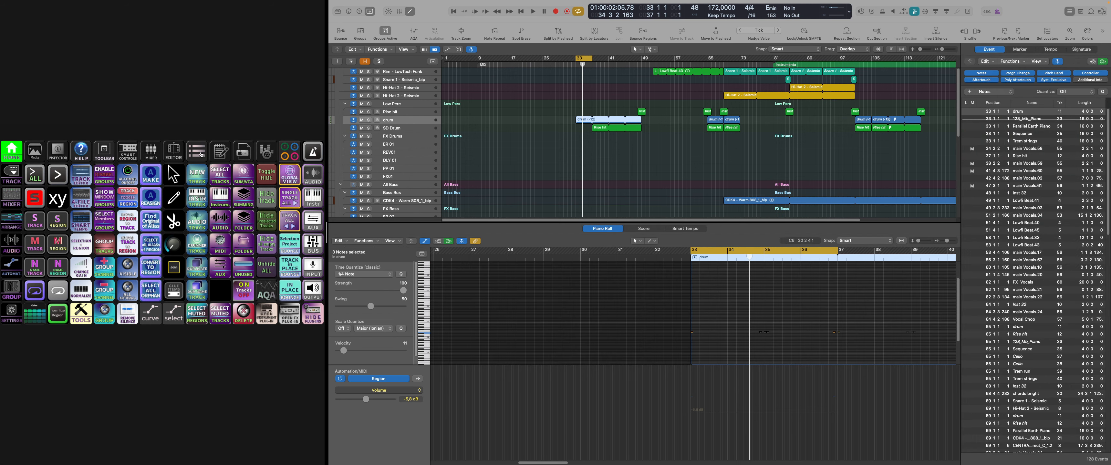
left_click(201, 155)
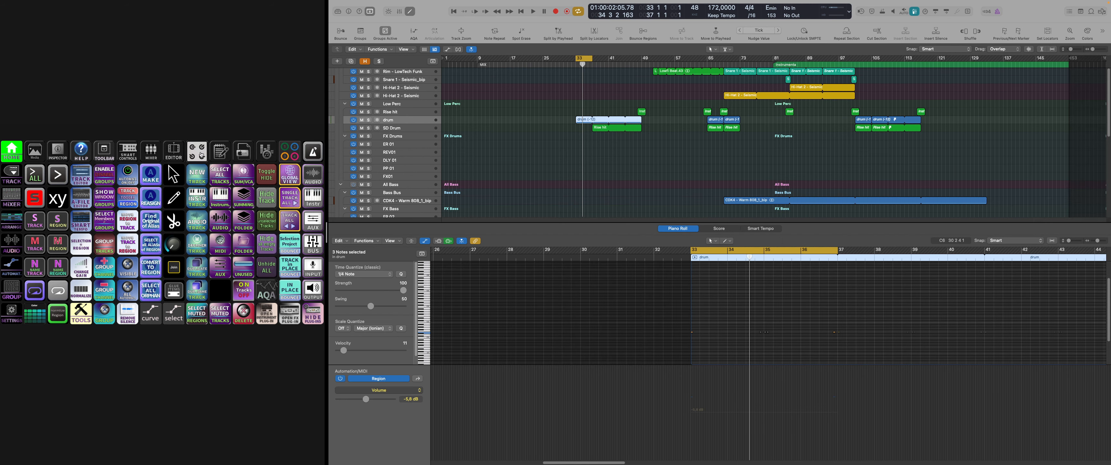
left_click(240, 155)
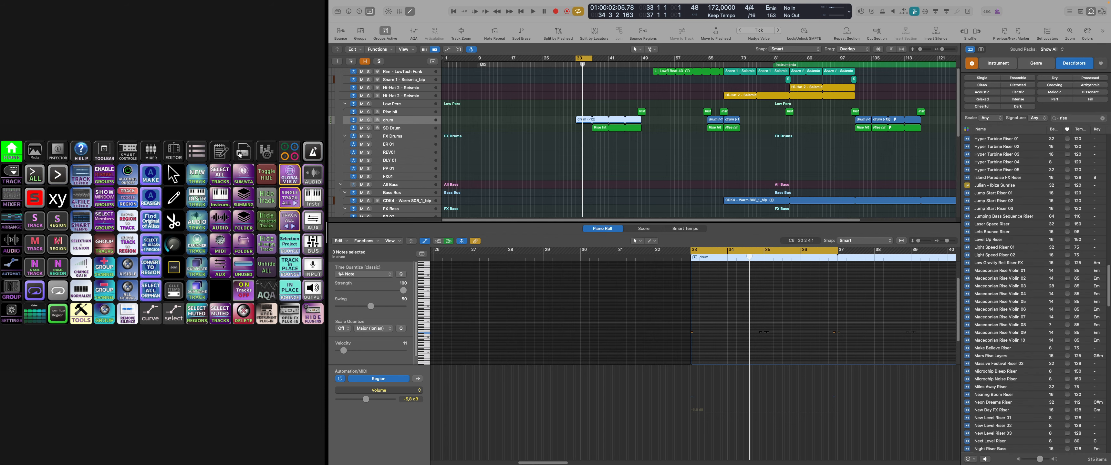
left_click(241, 155)
left_click(274, 156)
left_click(274, 157)
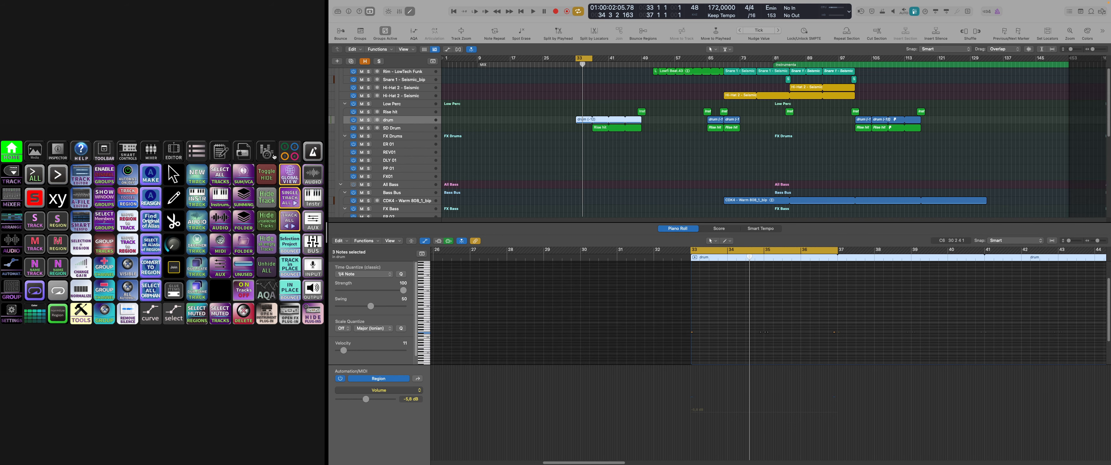
Deselect the drum region and toggle the toolbar's visibility.
left_click(505, 143)
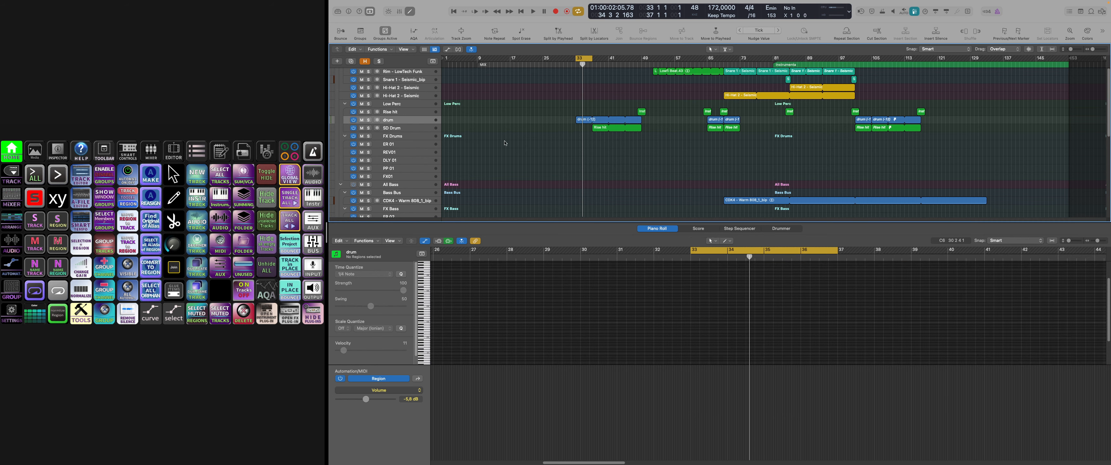
key("ctrl+alt+super+t")
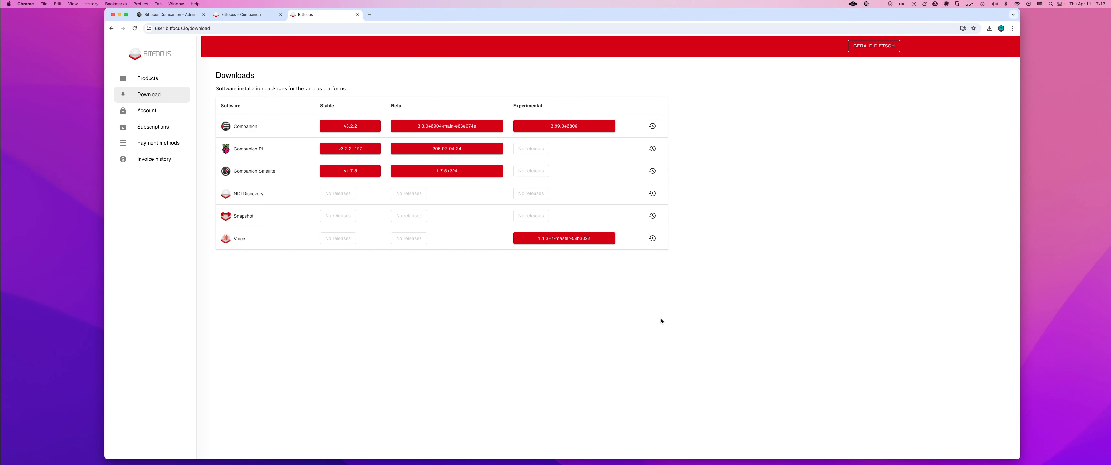
Download the Companion beta 3.3.0+6904 for Mac Intel from the Bitfocus downloads page and install it from the disk image.
left_click(241, 14)
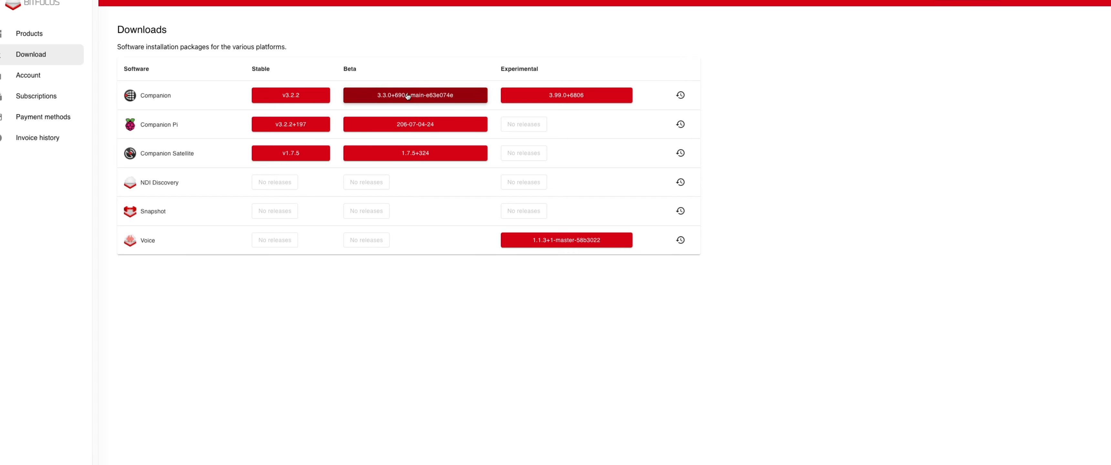
left_click(407, 96)
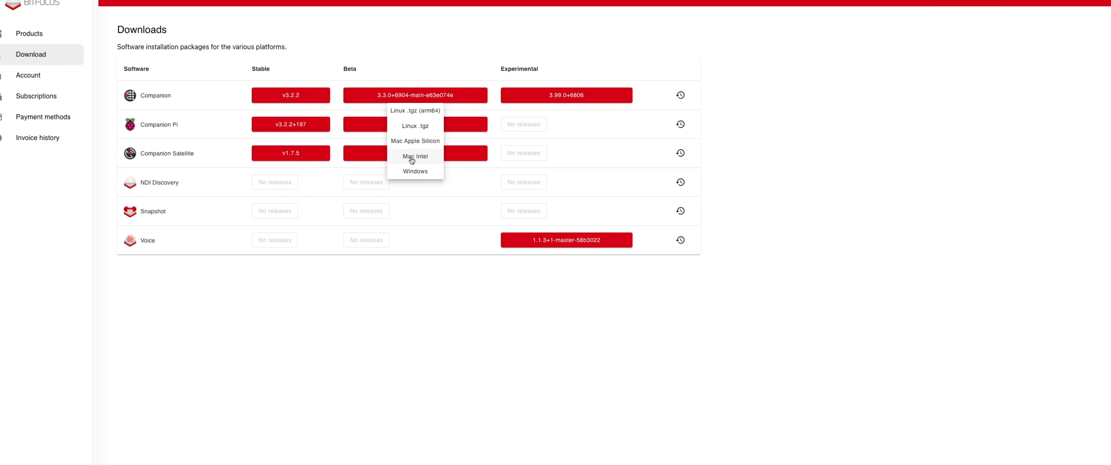
left_click(412, 157)
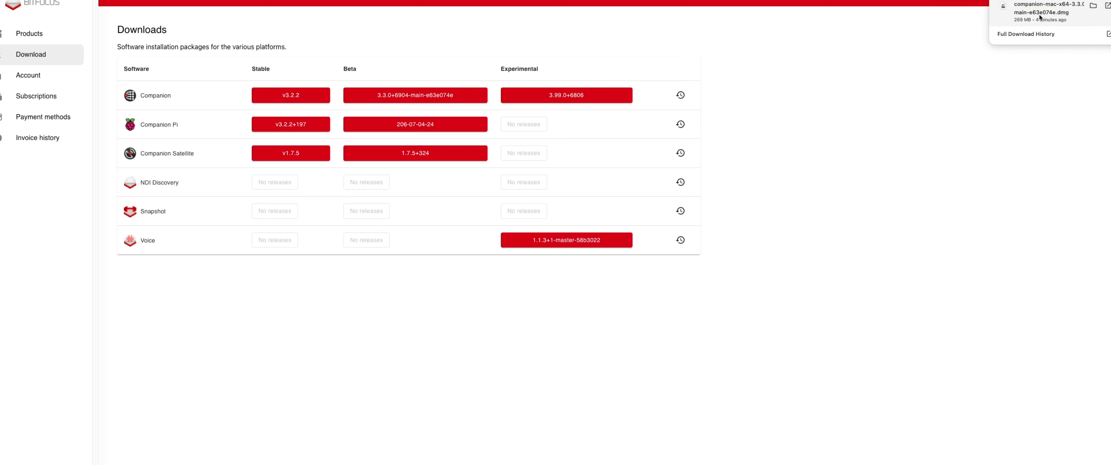
left_click(1040, 17)
left_click_drag(375, 267, 471, 255)
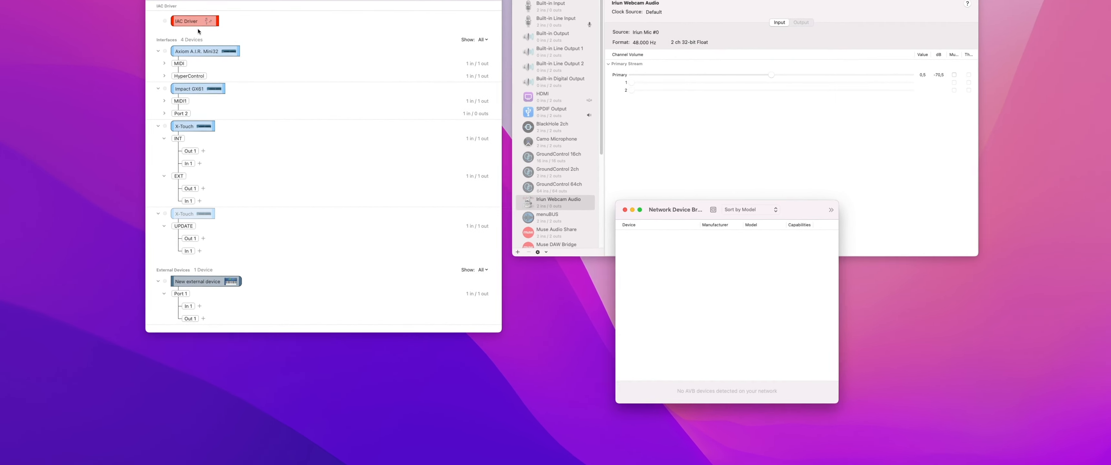
Switch to Audio MIDI Setup, open the IAC Driver's properties and select the Bus Tablet port.
left_click(192, 20)
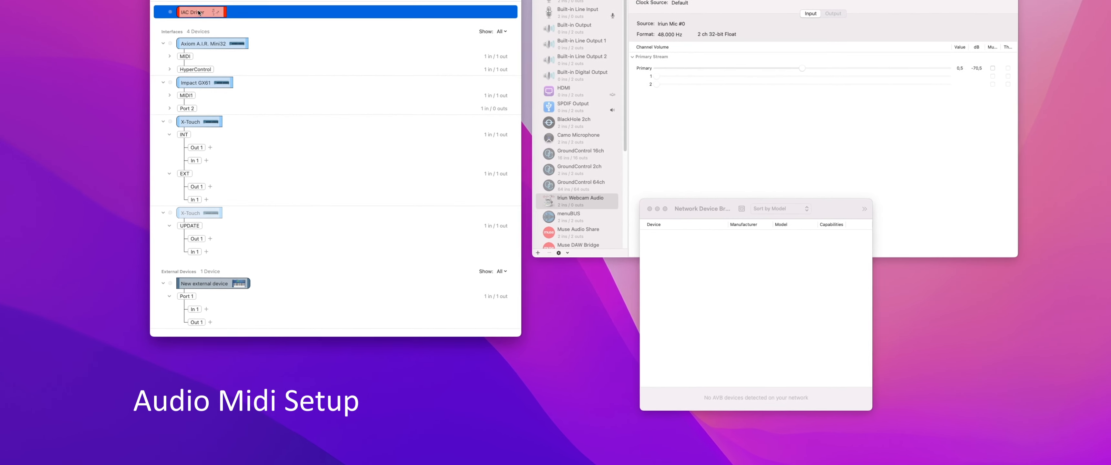
double_click(199, 12)
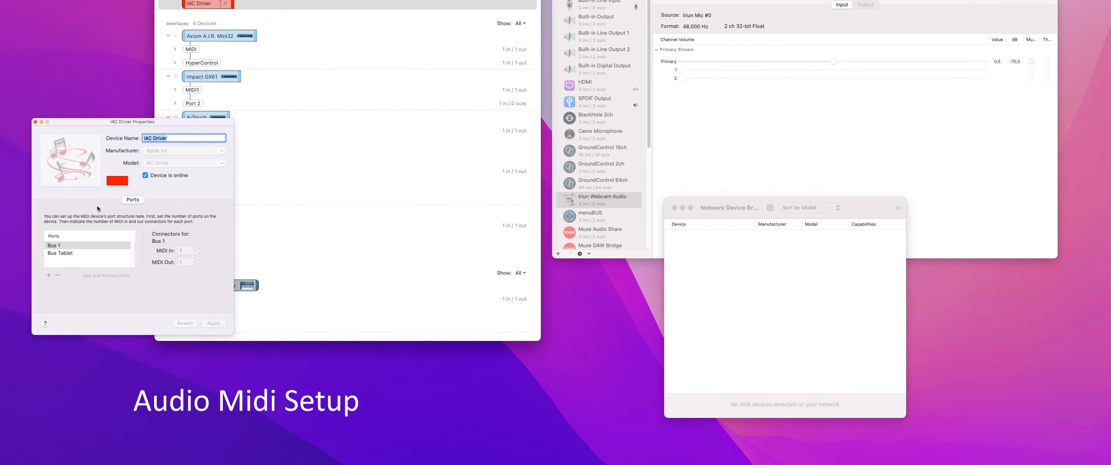
left_click(71, 254)
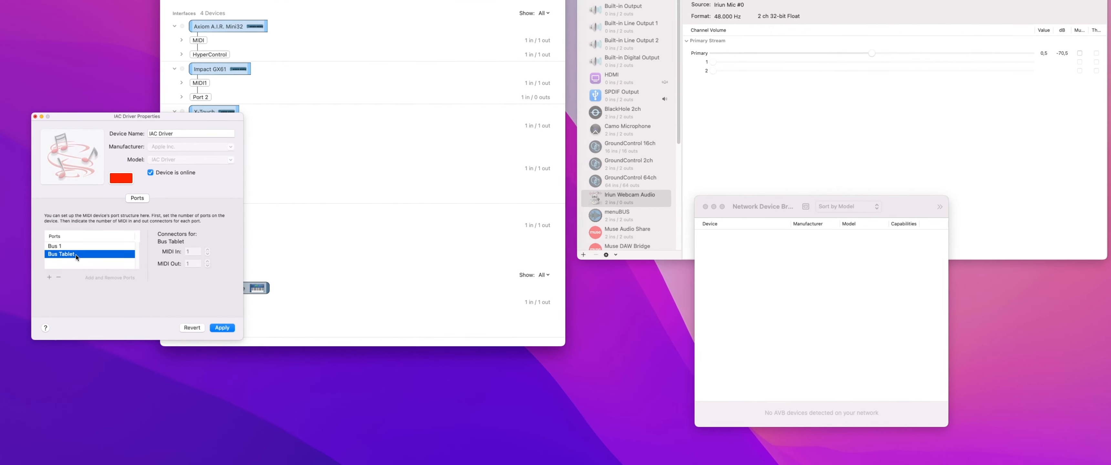
Add a new port to the IAC Driver, remove it again and apply the driver properties.
left_click(50, 281)
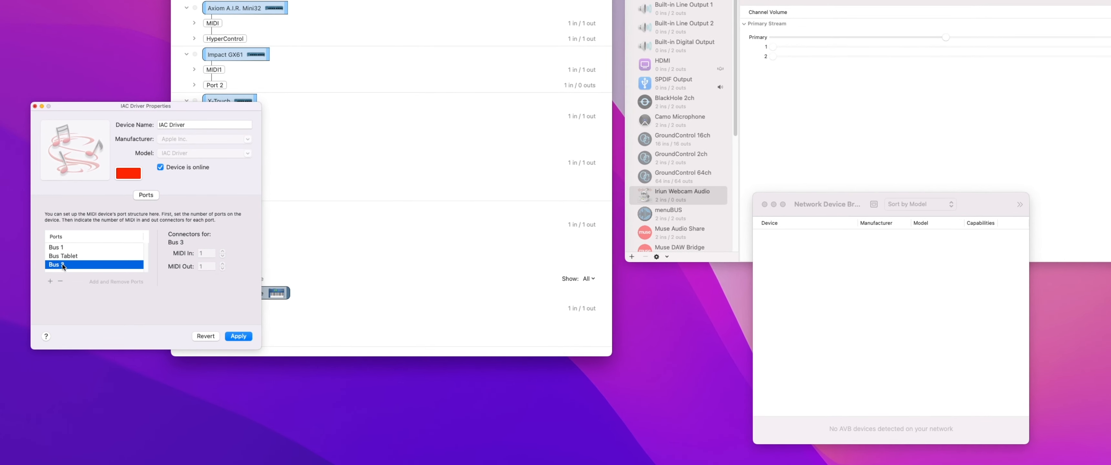
left_click(61, 282)
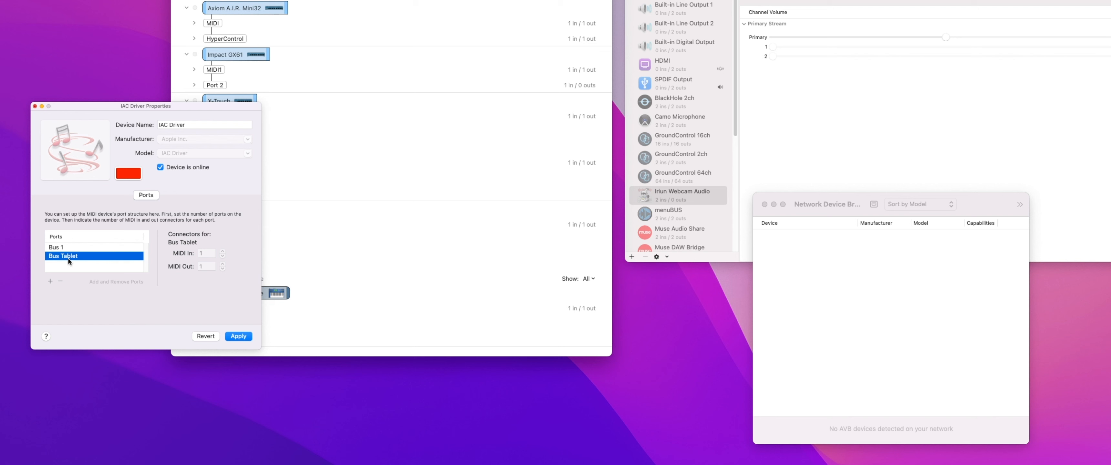
left_click(243, 336)
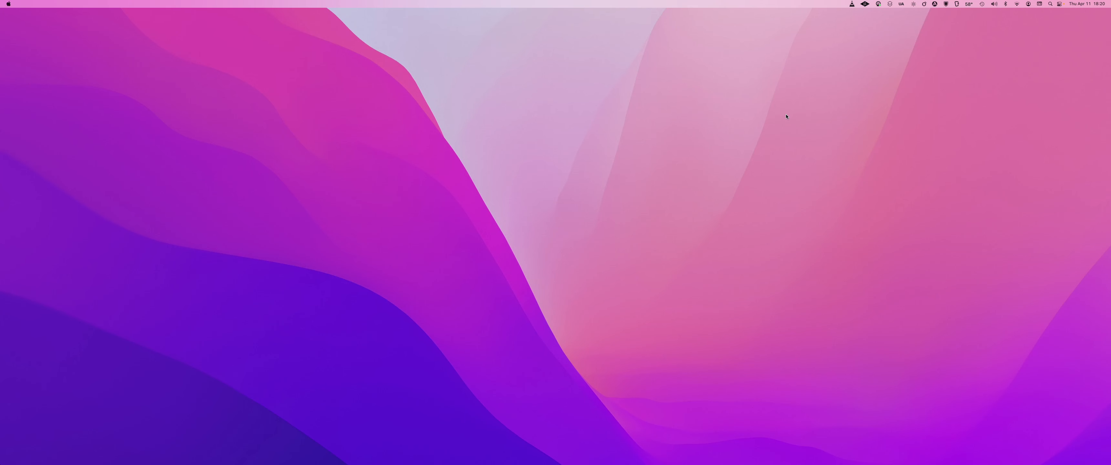
Launch Companion and open its web GUI.
key("super+space")
type("com")
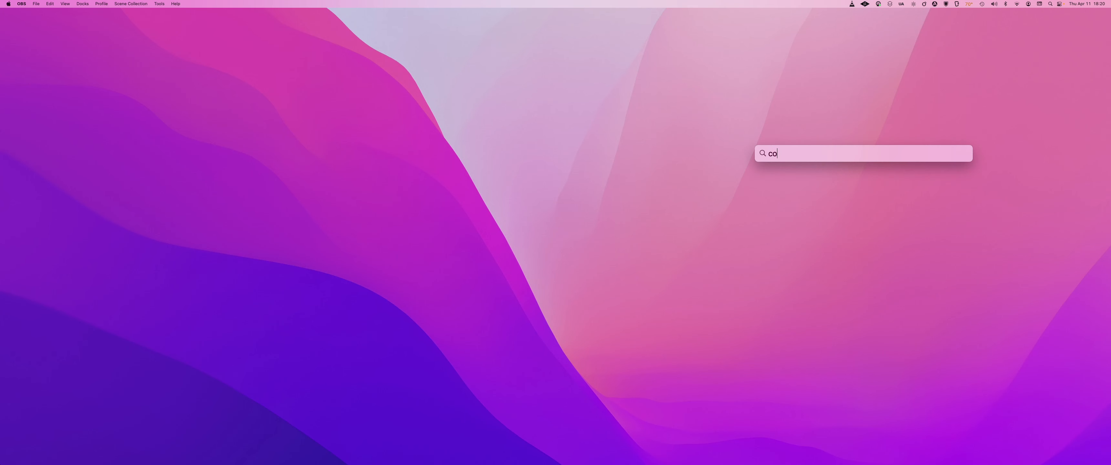
key("Return")
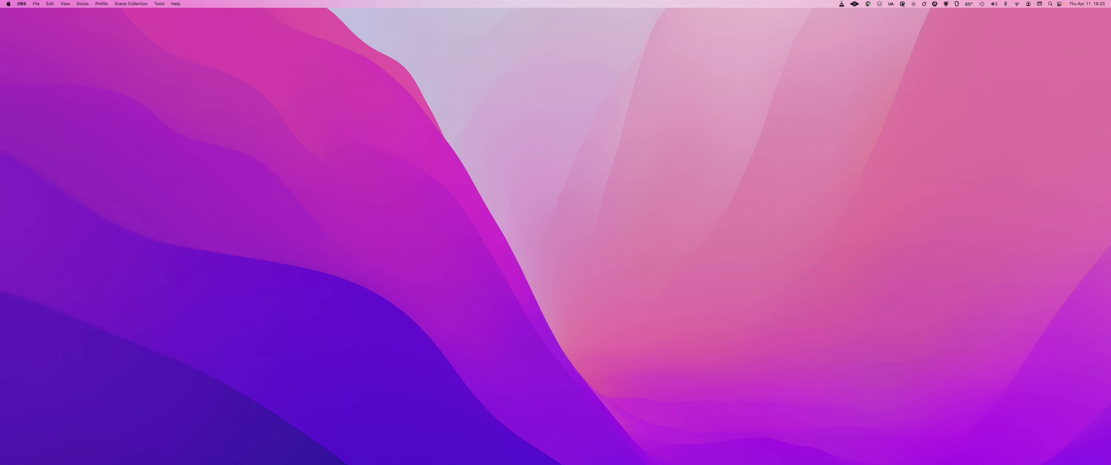
left_click(901, 3)
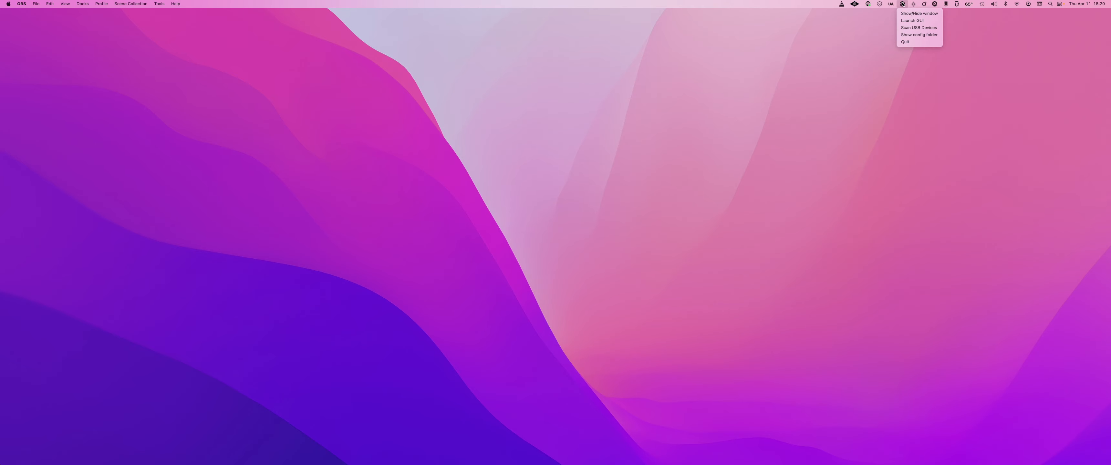
left_click(904, 22)
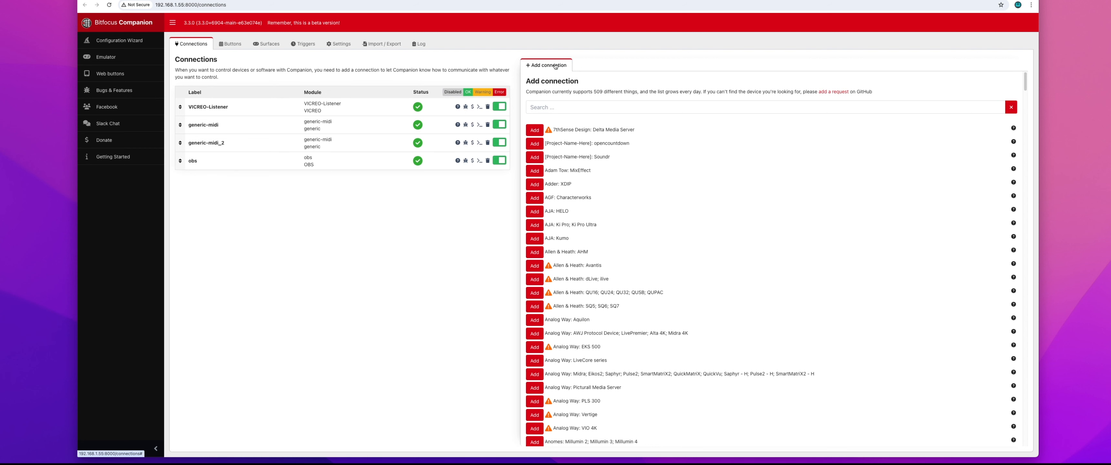
Search the available Companion connections for "generic mi".
left_click(551, 105)
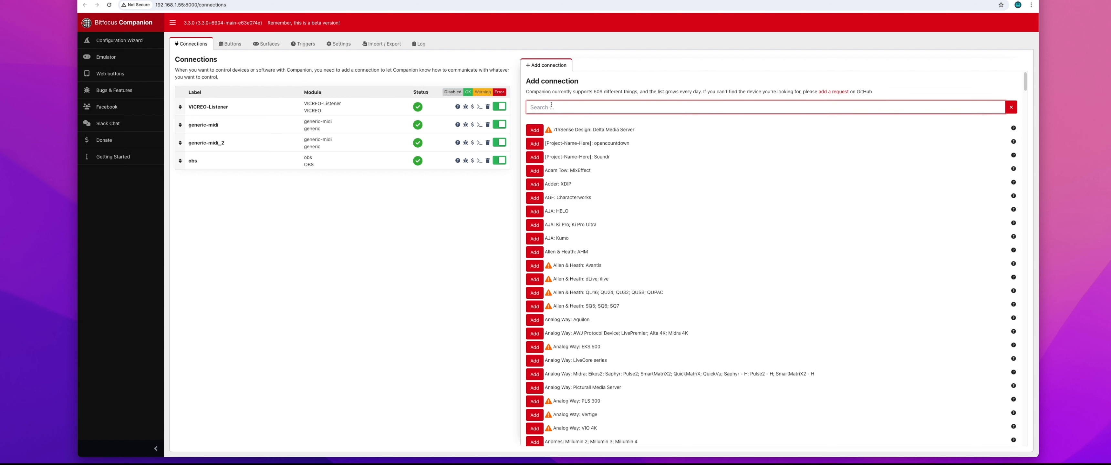
type("generic mi")
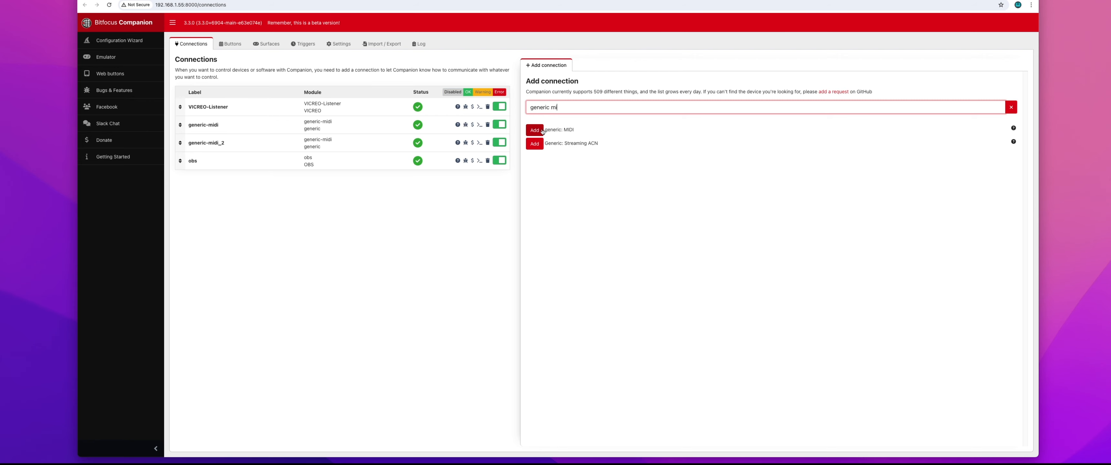
Open the generic-midi_2 connection's configuration and examine its label and the available MIDI In ports.
left_click(248, 148)
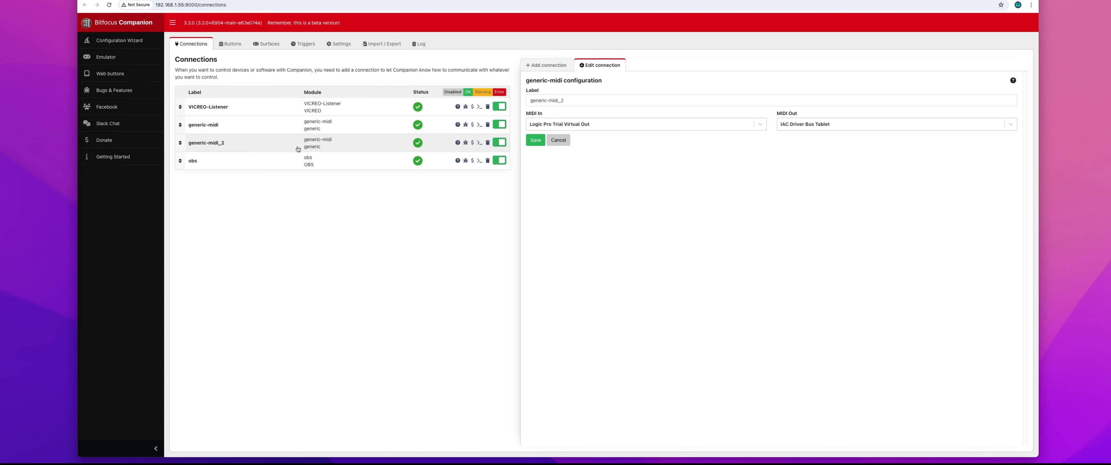
triple_click(595, 99)
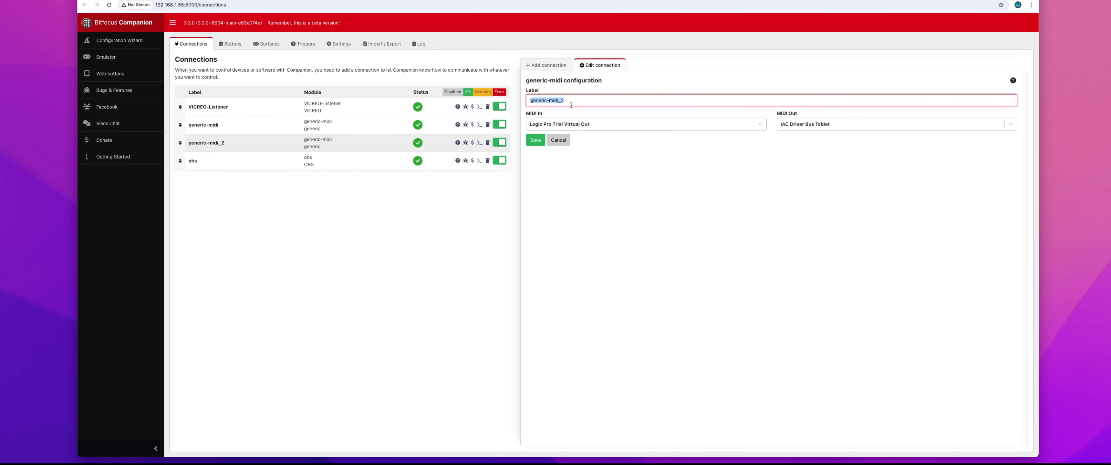
left_click(627, 190)
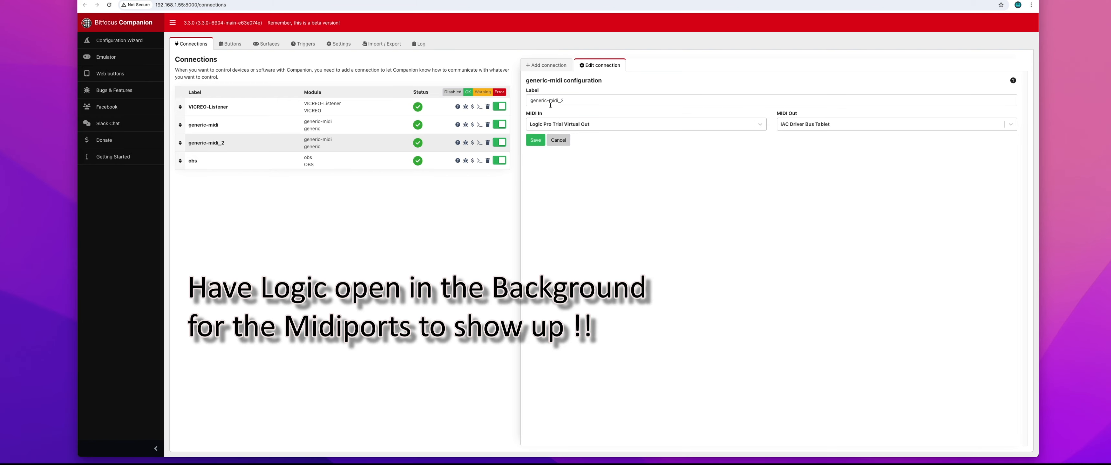
left_click(627, 125)
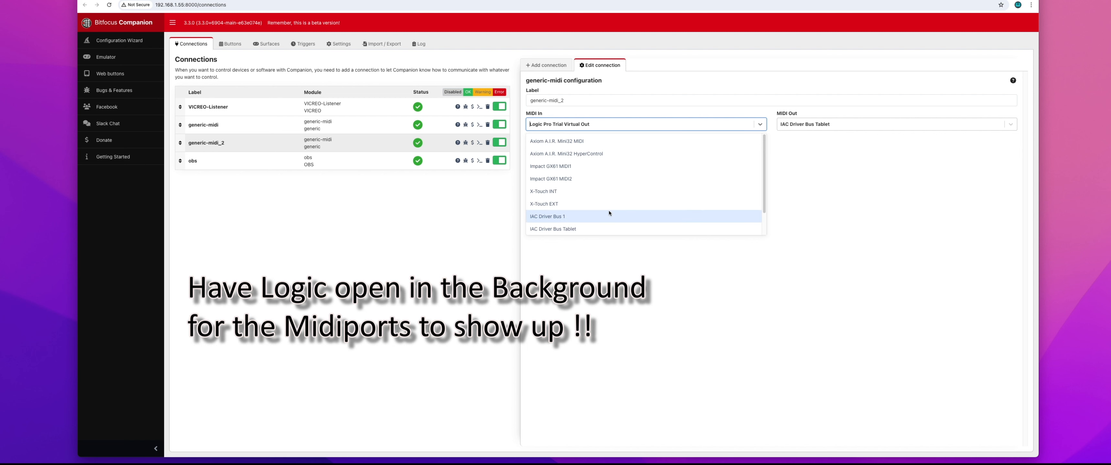
left_click(664, 110)
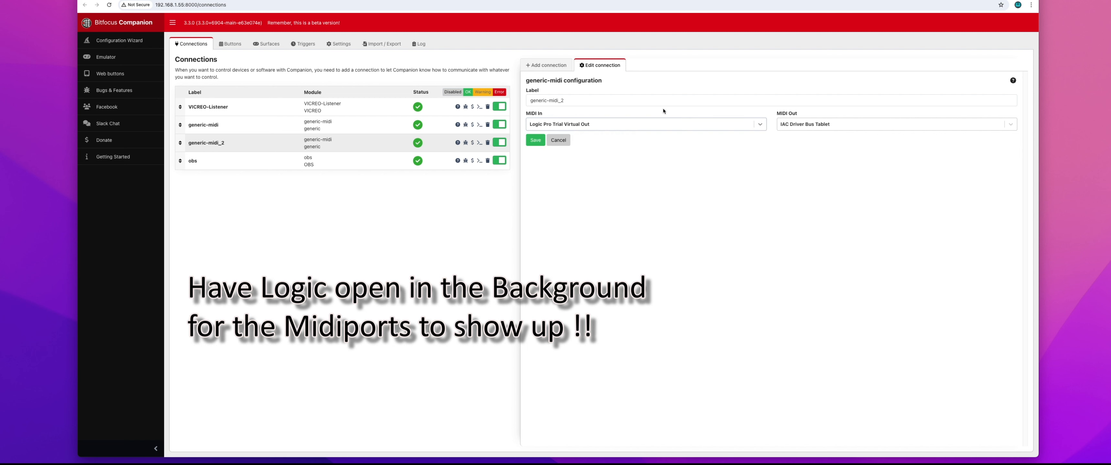
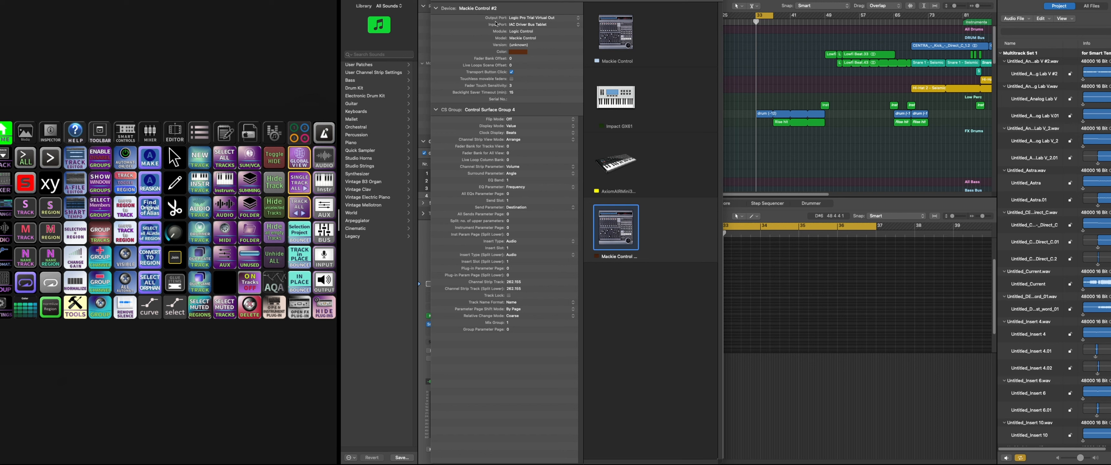
Search Logic Pro's installable control surfaces for "macki", select the Mackie Control model and close the list without adding it.
left_click(466, 0)
left_click(469, 3)
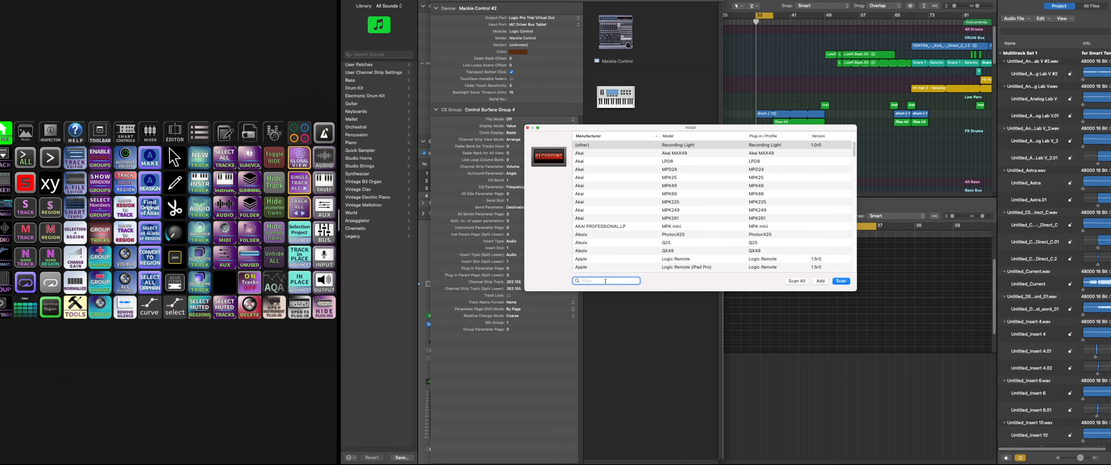
type("maci")
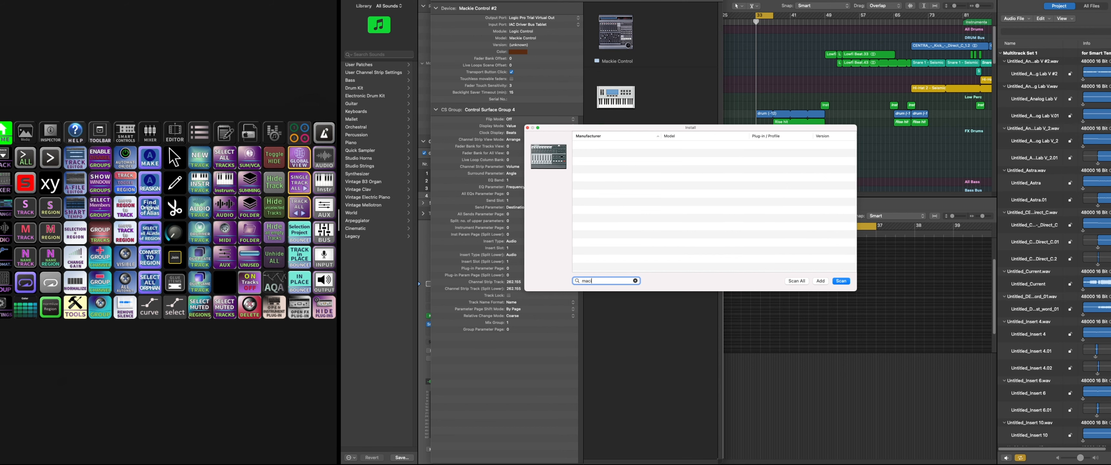
key("BackSpace")
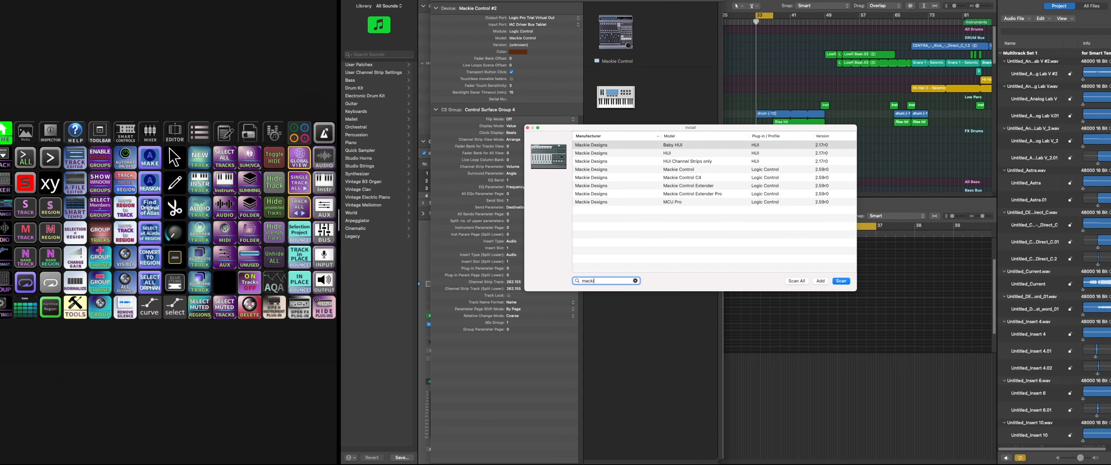
left_click(698, 170)
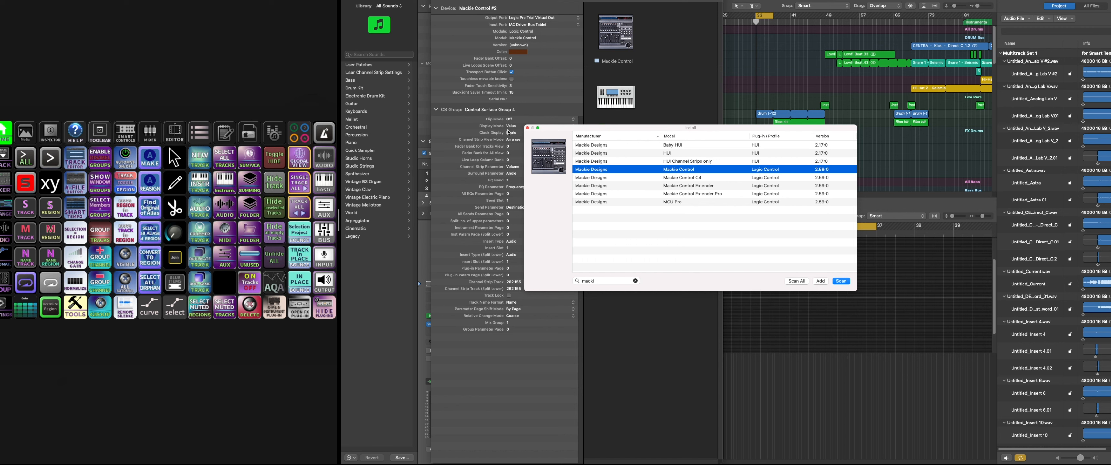
left_click(527, 128)
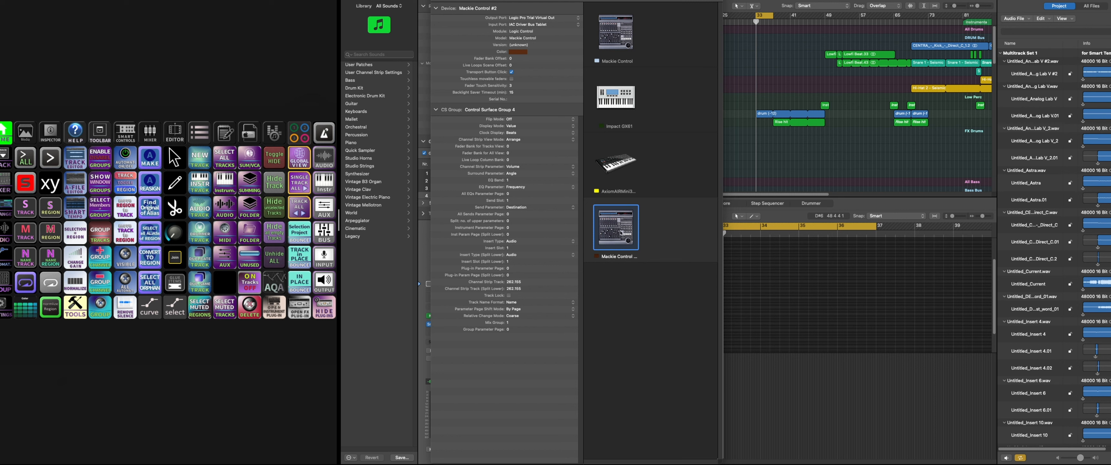
Examine the available output port and input port options of the Mackie Control #2 device.
left_click(541, 19)
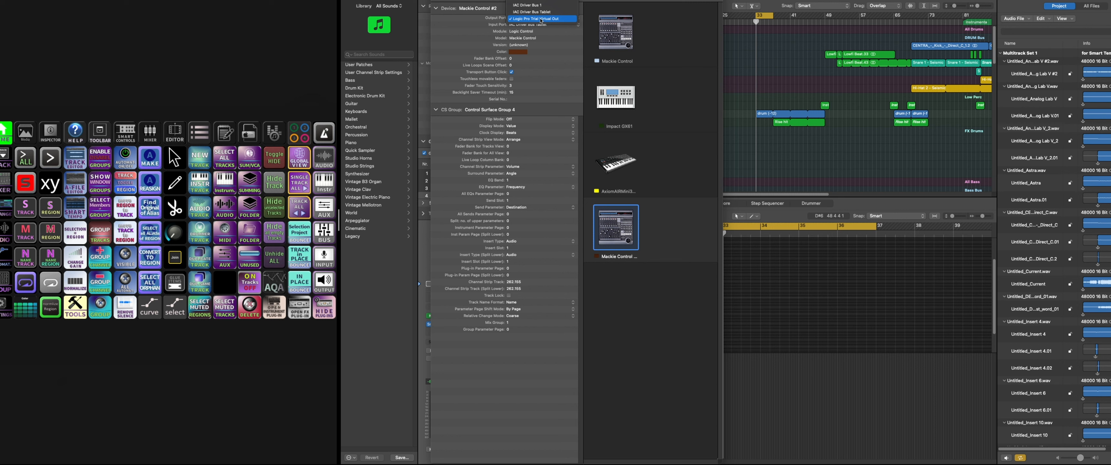
left_click(470, 30)
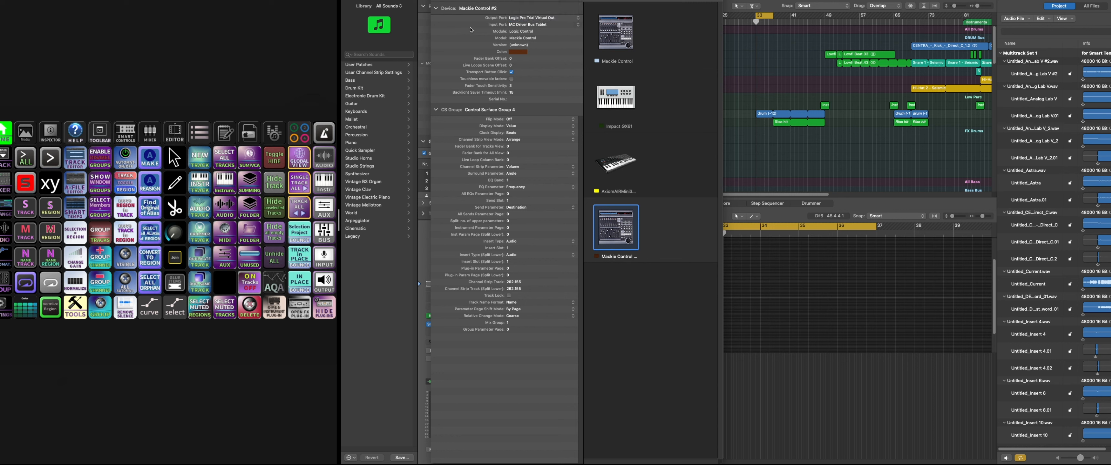
left_click(534, 28)
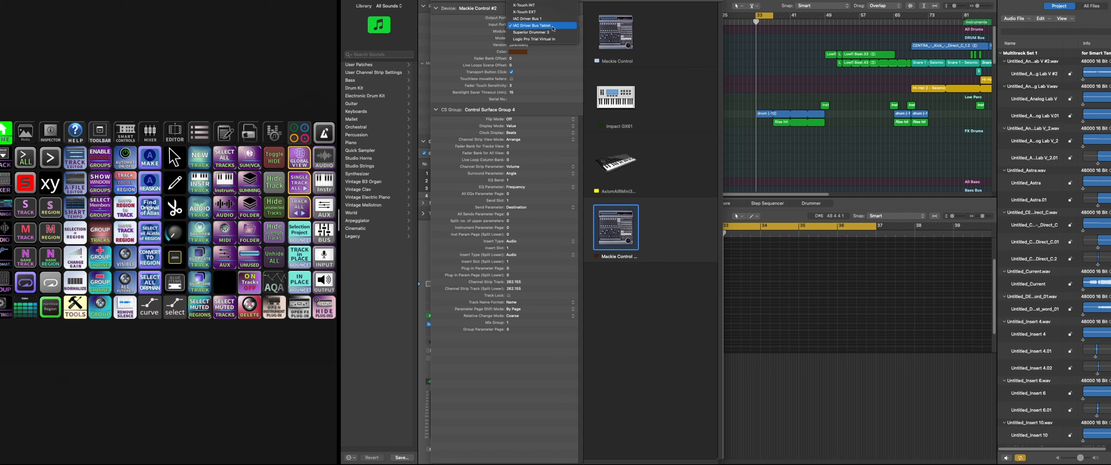
left_click(465, 28)
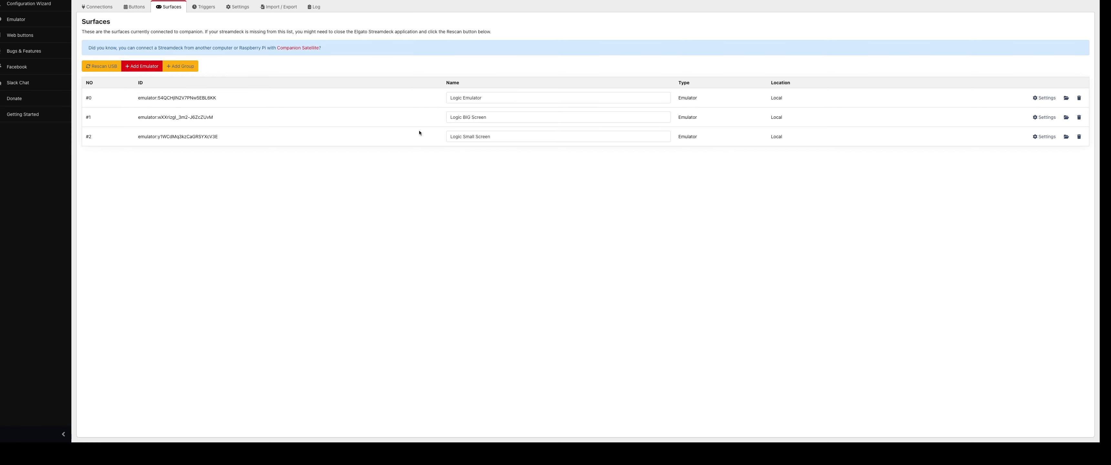
In Companion's surfaces list, examine the Logic BIG Screen emulator's name and its page, row and column settings.
left_click_drag(509, 115, 432, 114)
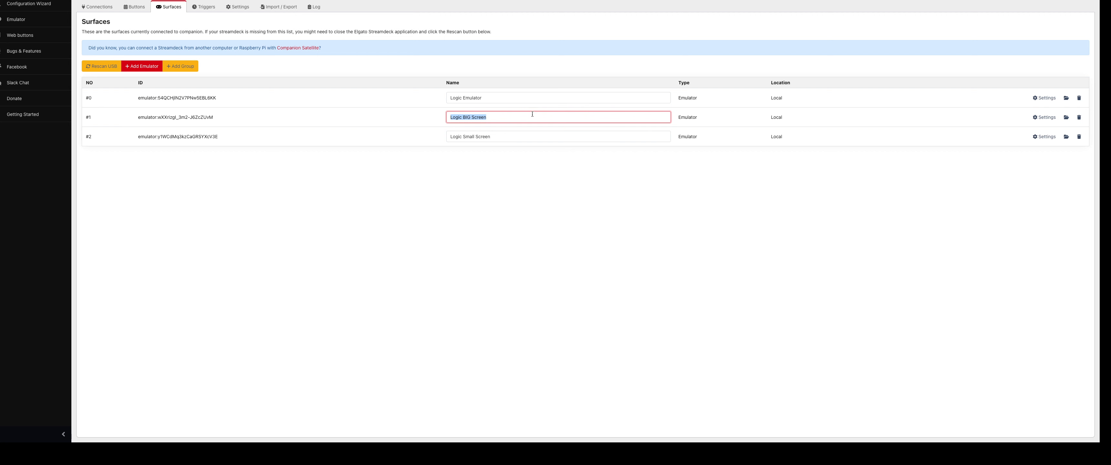
left_click(922, 118)
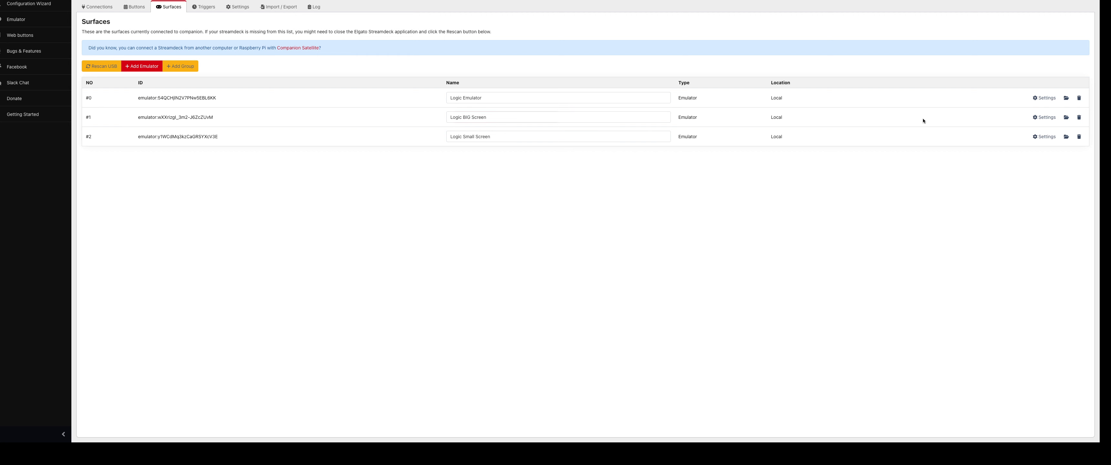
left_click(1042, 118)
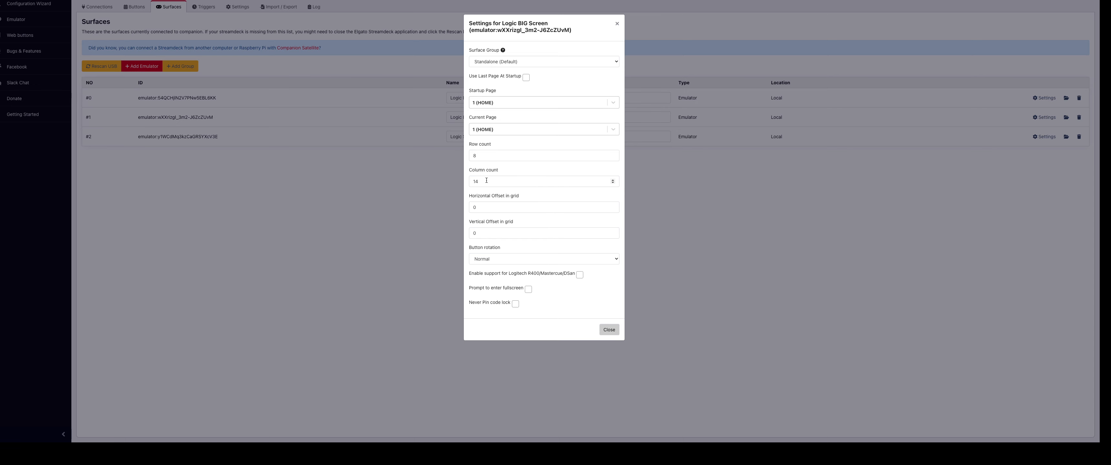
left_click(394, 188)
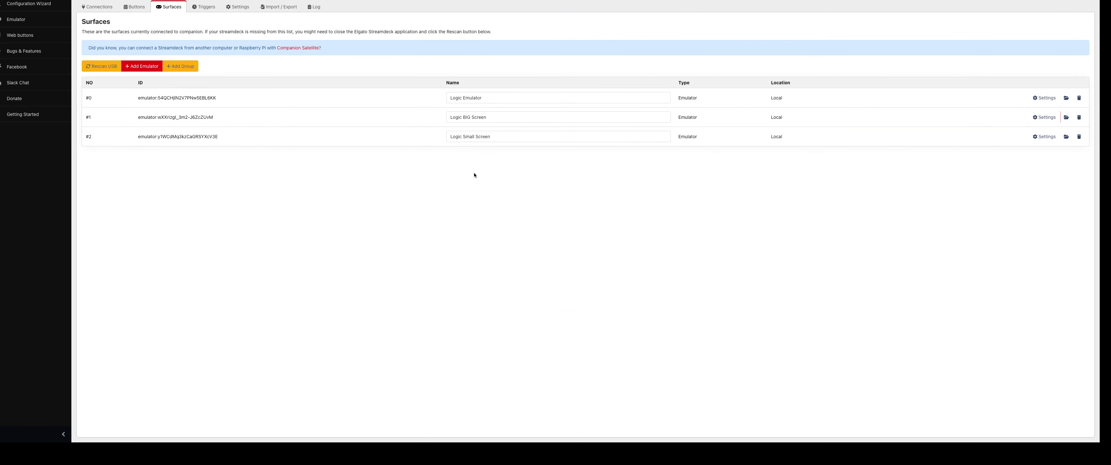
Delete the xy button on page 1 (HOME) and create a new button with the text "xy" in its place.
left_click(141, 9)
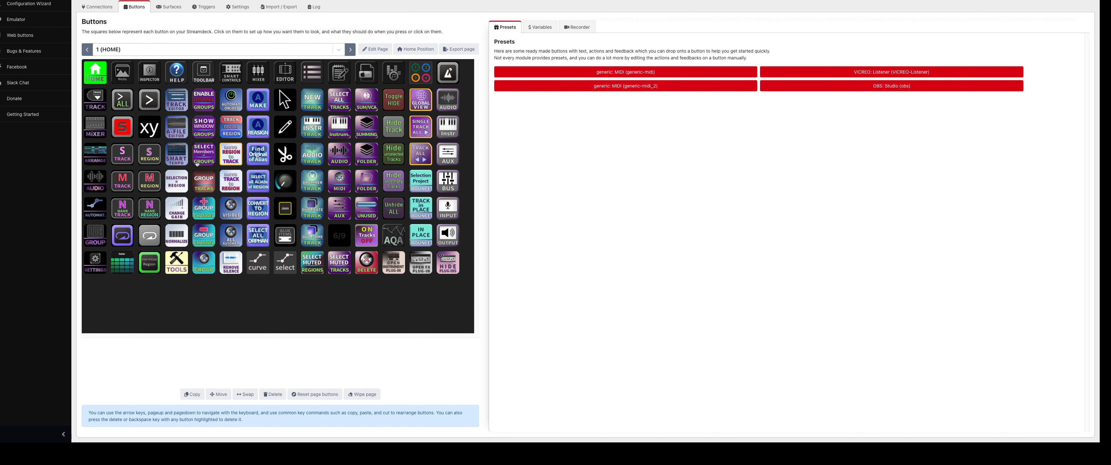
left_click(149, 128)
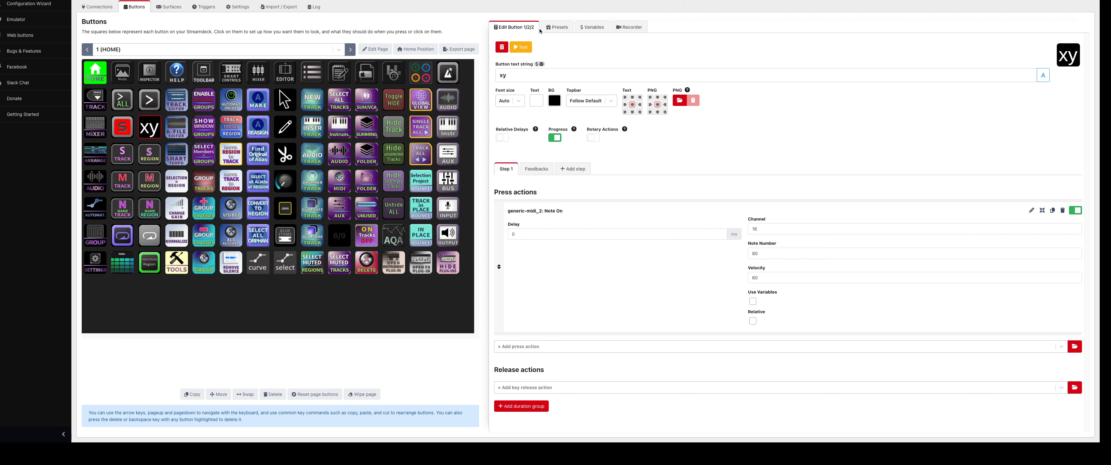
left_click(501, 46)
left_click(608, 69)
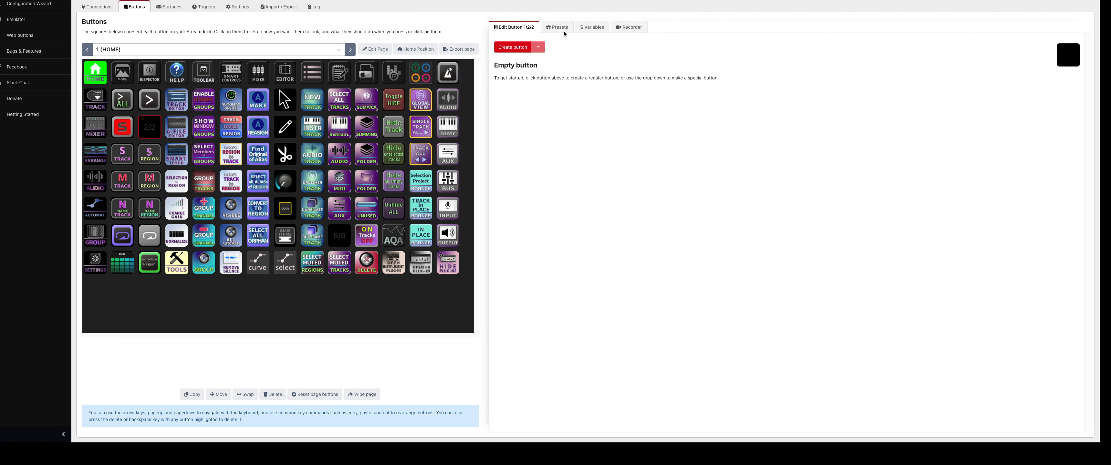
left_click(519, 49)
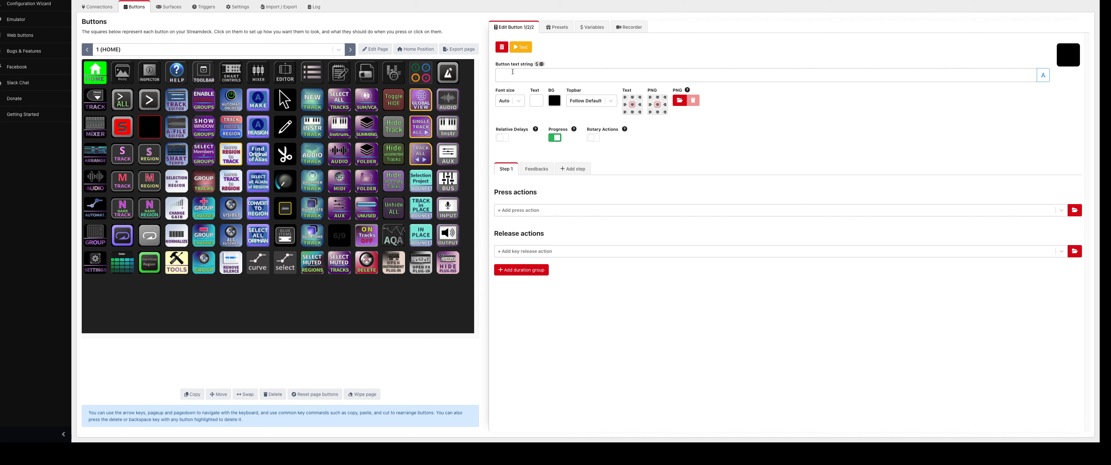
type("xy")
Add the generic-midi_2 Note On action to the new xy button's press actions.
left_click(1074, 211)
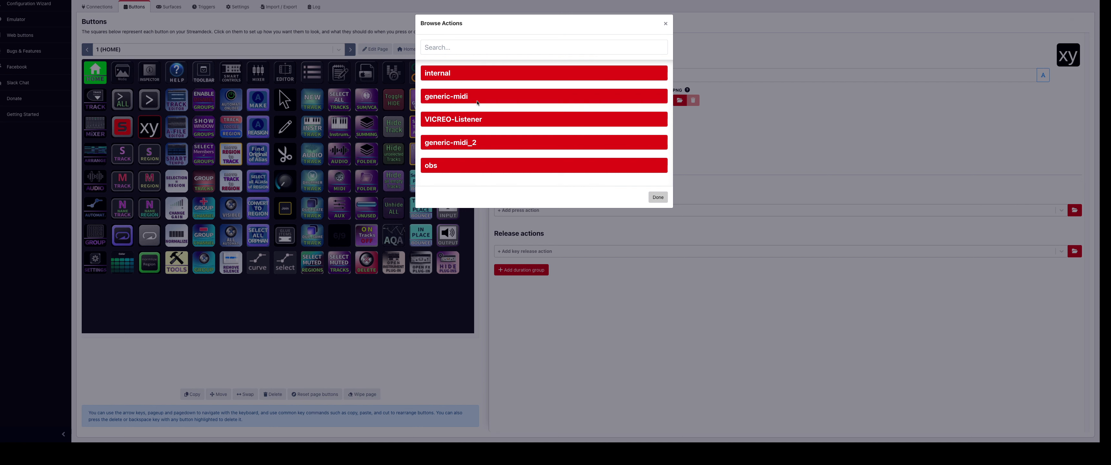
left_click(482, 144)
left_click(479, 143)
left_click(458, 142)
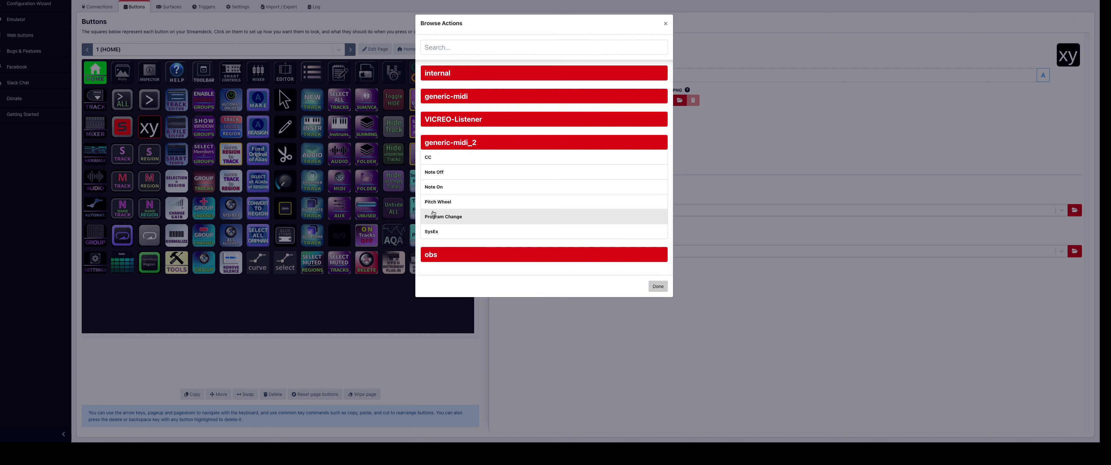
left_click(439, 186)
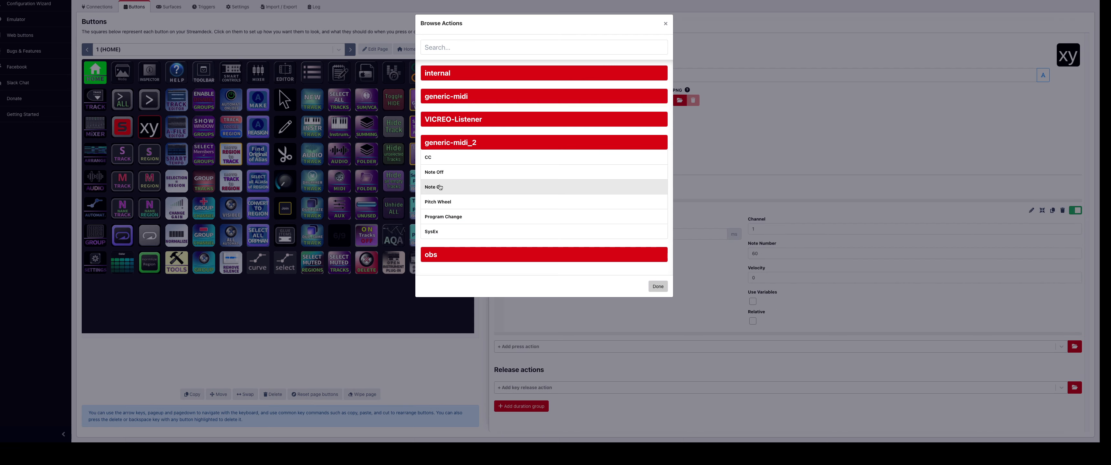
left_click(662, 283)
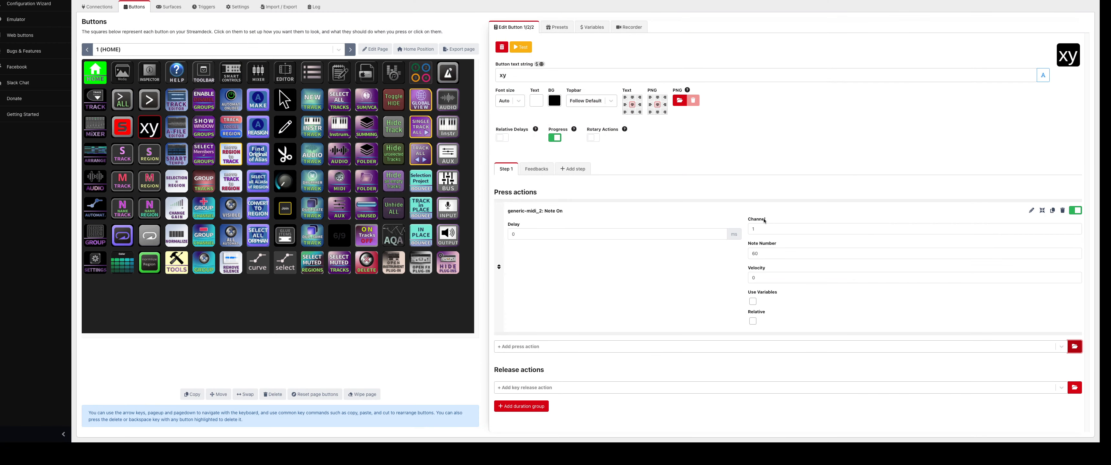
Set the channel of the xy button's Note On action to 16.
left_click(763, 228)
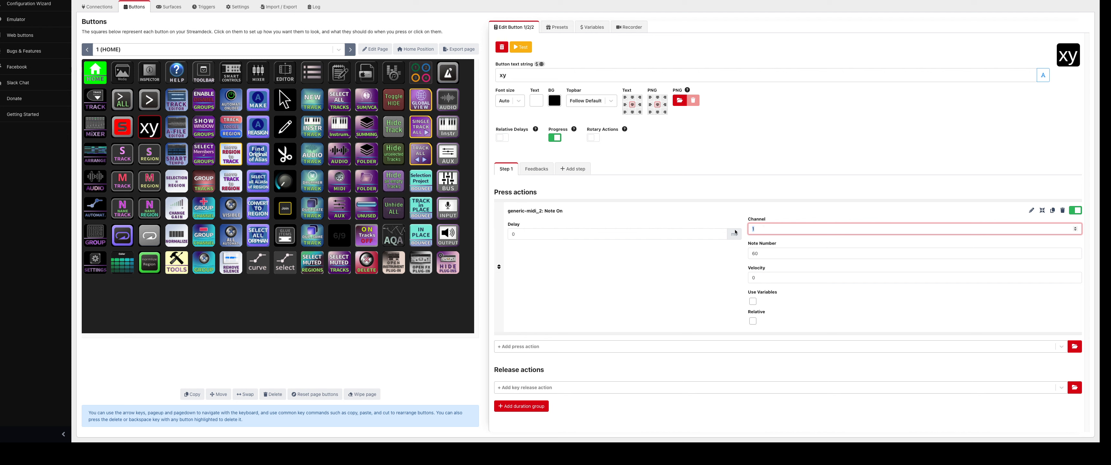
key("Tab")
key("Tab")
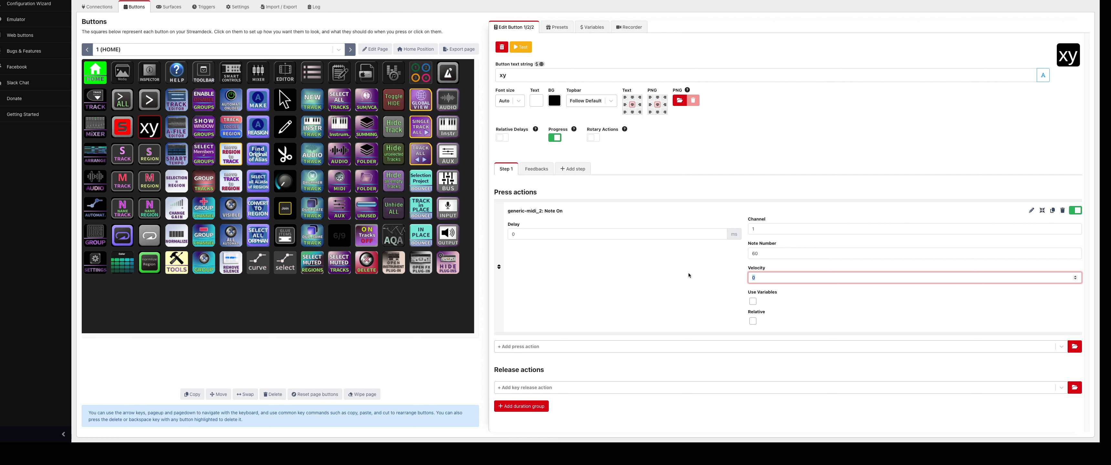
left_click(762, 227)
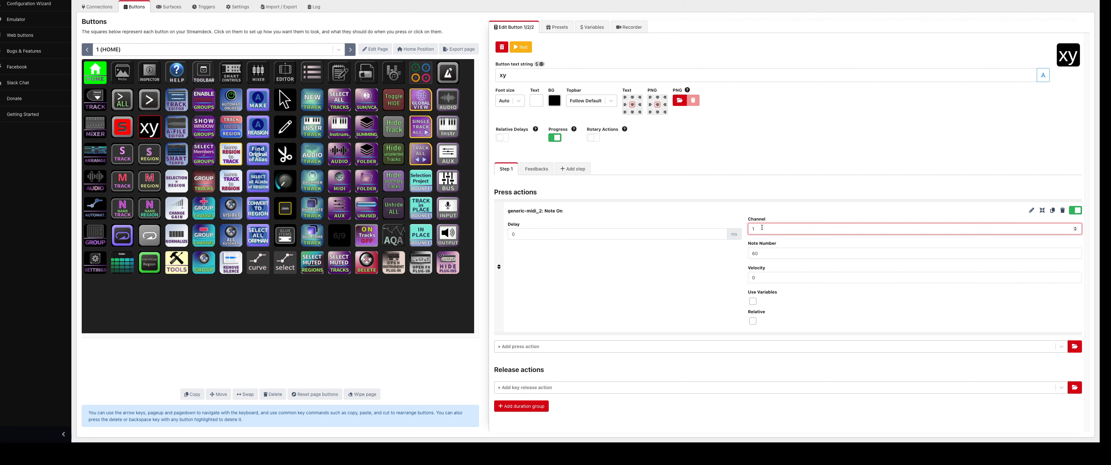
left_click_drag(757, 227, 744, 228)
left_click(646, 264)
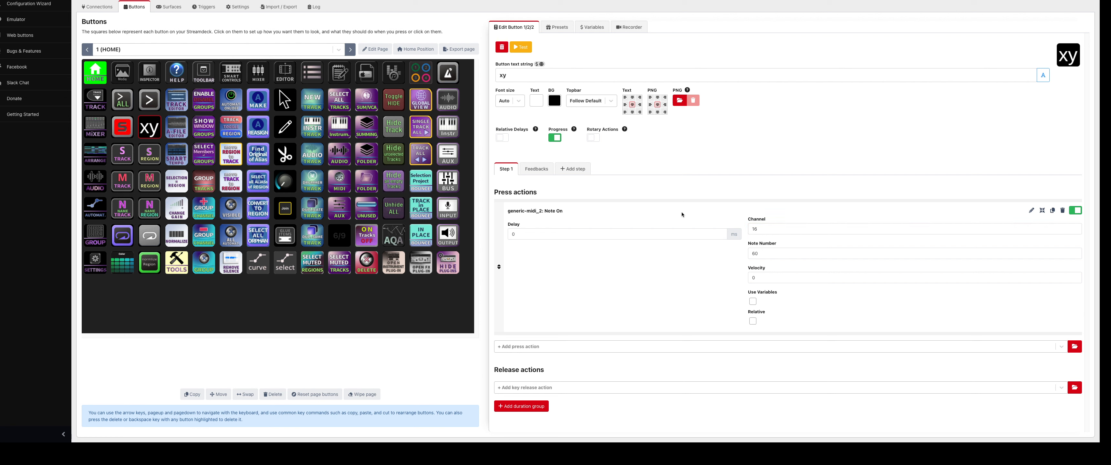
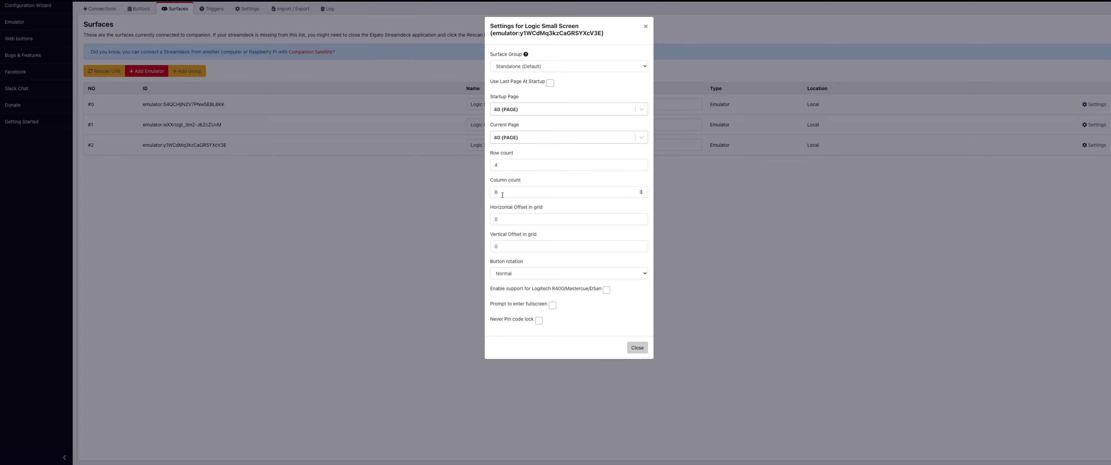
Examine the Logic Small Screen emulator's startup page, row count and column count settings.
left_click(639, 348)
left_click(639, 348)
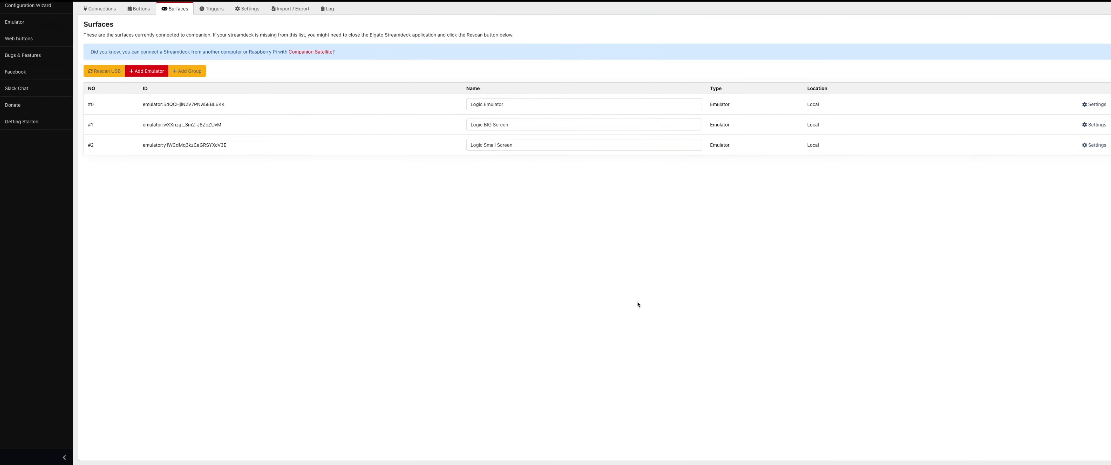
left_click(1093, 146)
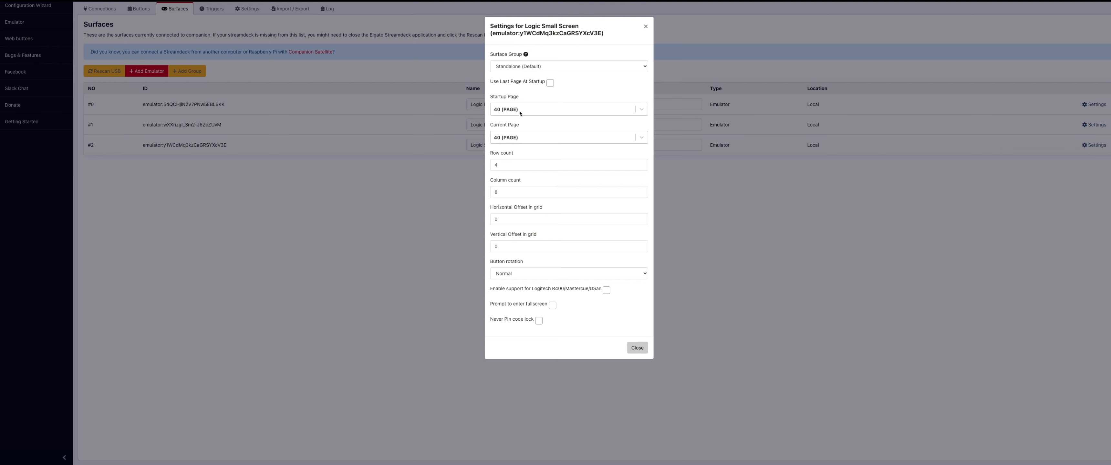
left_click(637, 347)
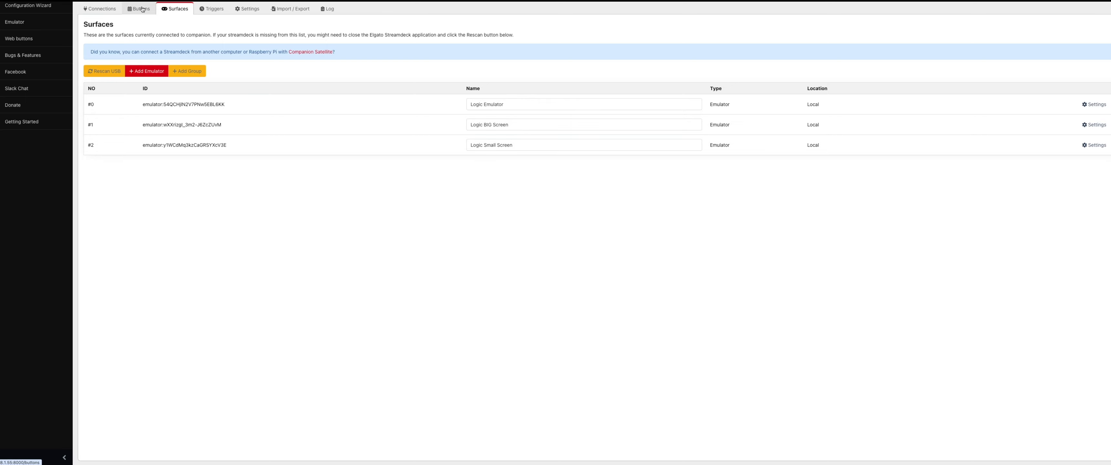
Add the internal Surface: Set to page action to the press actions of the HOME button on page 1.
left_click(142, 10)
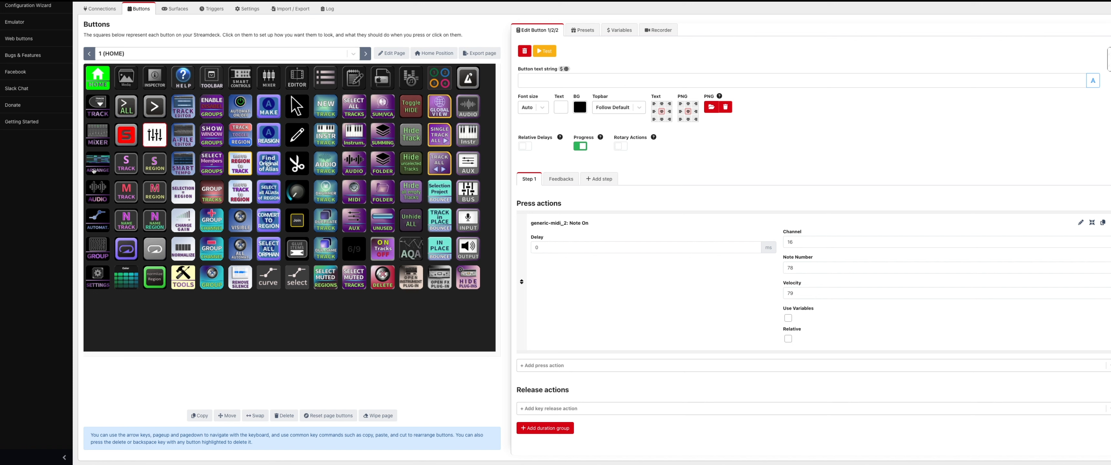
left_click(100, 77)
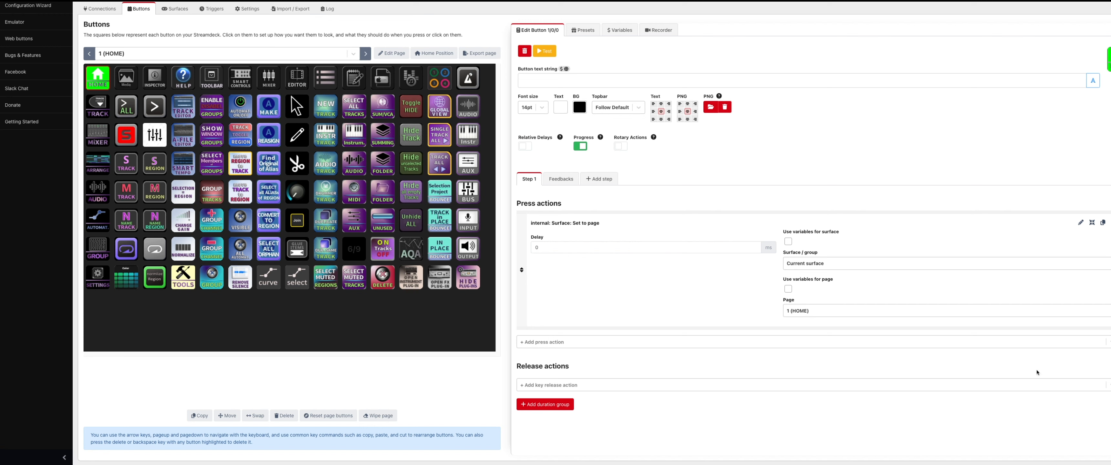
left_click(1091, 341)
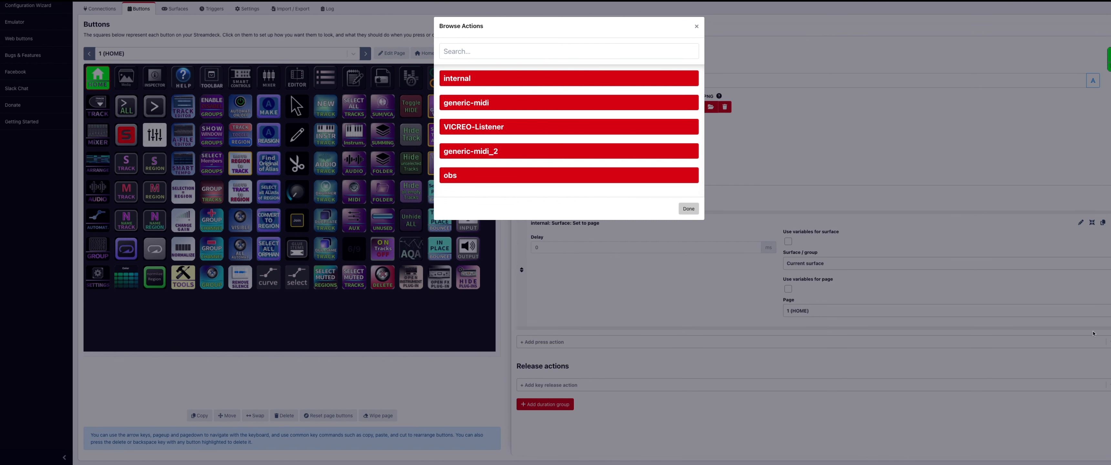
left_click(507, 78)
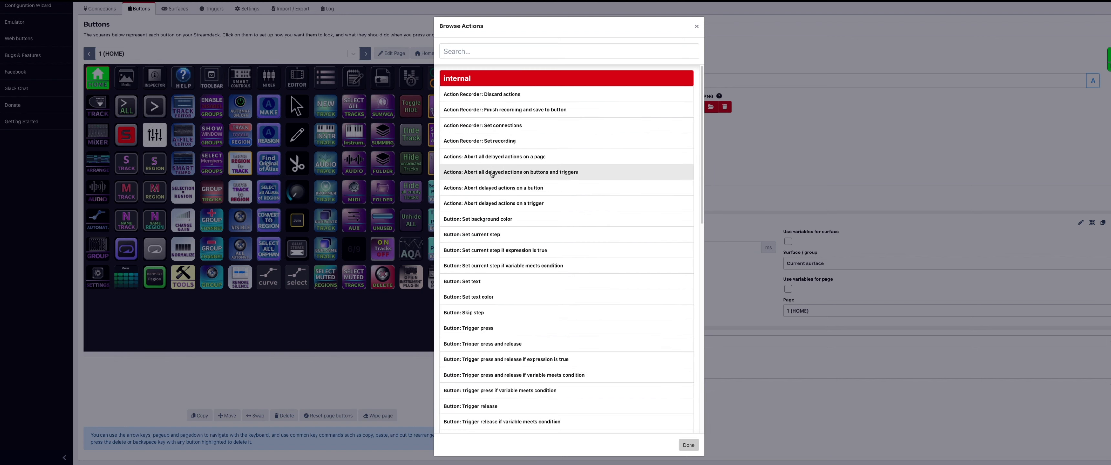
left_click(501, 46)
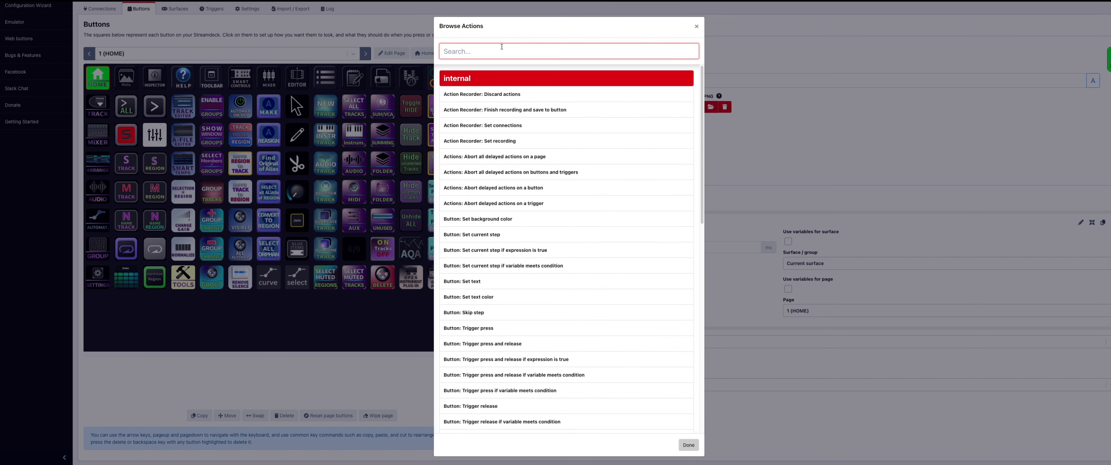
type("set p")
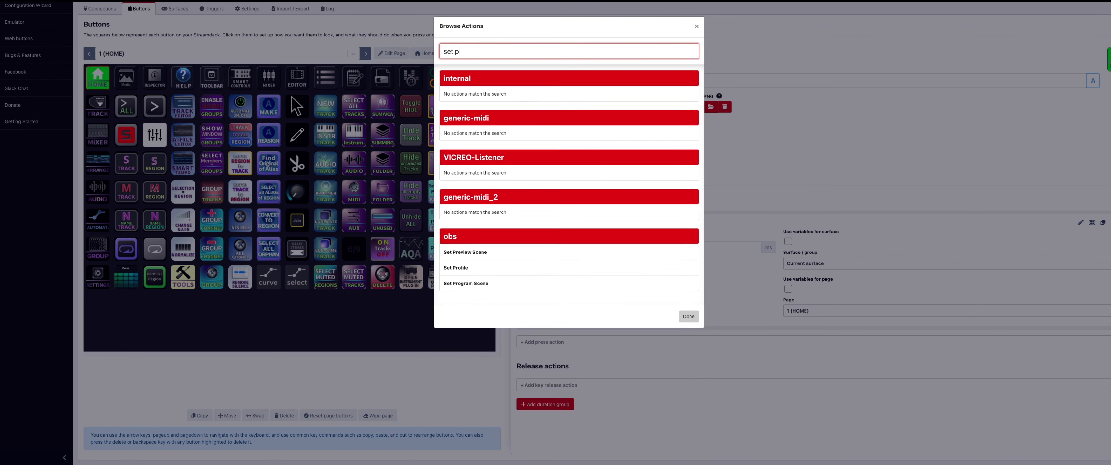
key("BackSpace")
key("BackSpace")
key("BackSpace")
key("BackSpace")
key("BackSpace")
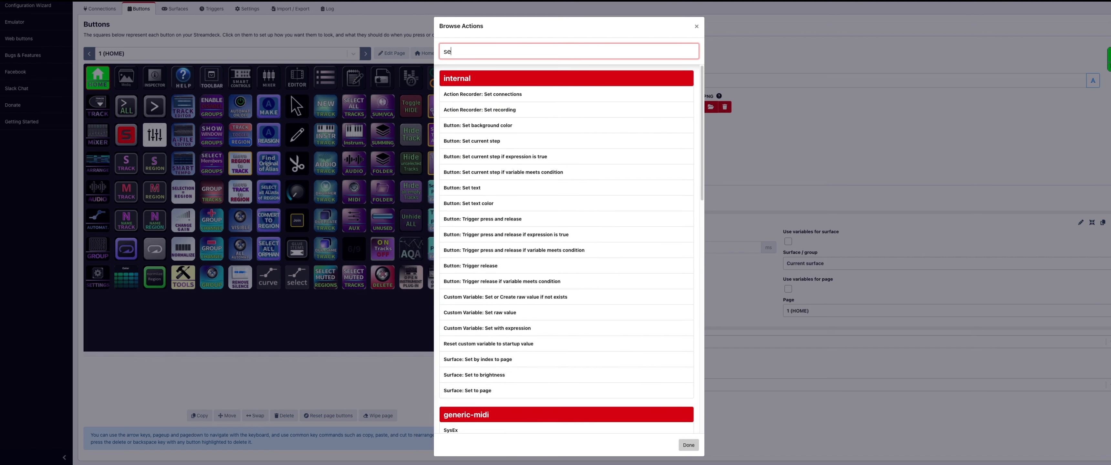
type("page")
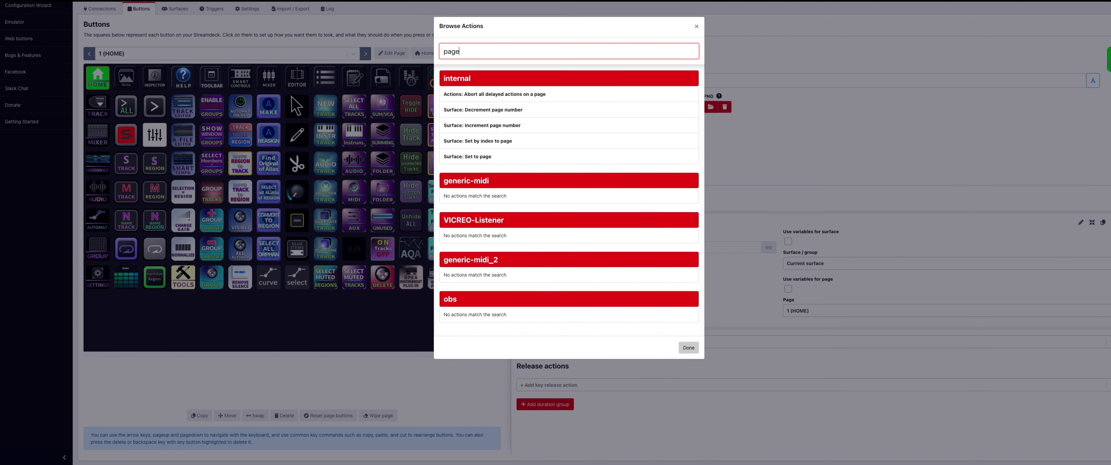
left_click(480, 157)
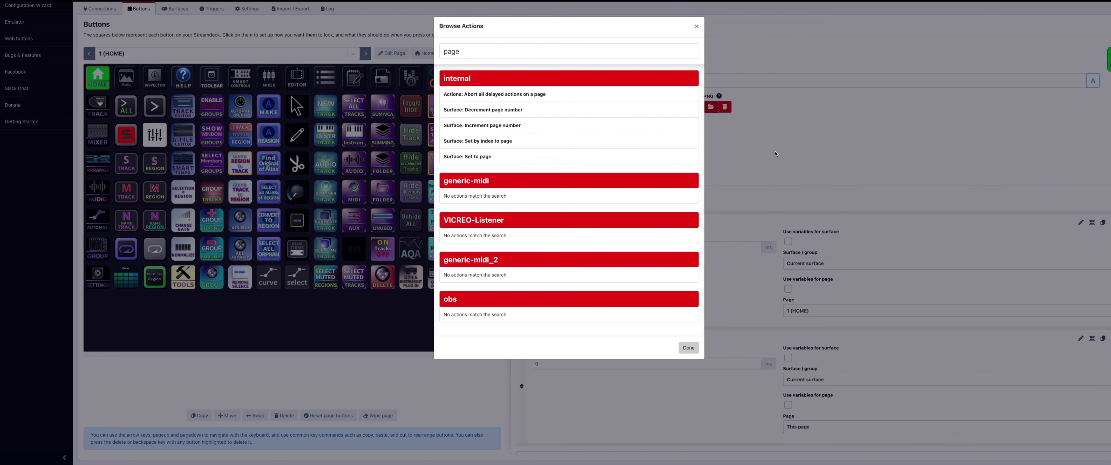
left_click(696, 26)
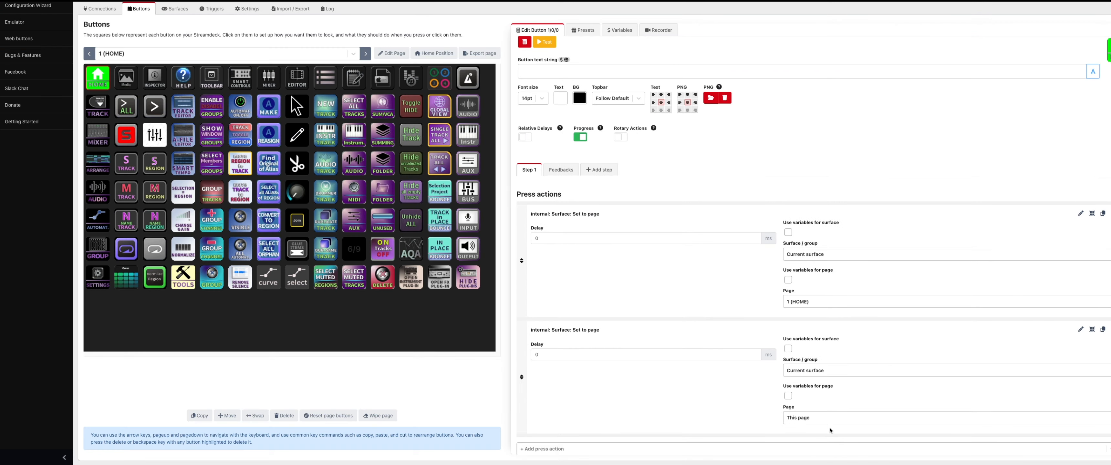
Check the page choices of the HOME button's second Set to page action and delete that action.
left_click(828, 418)
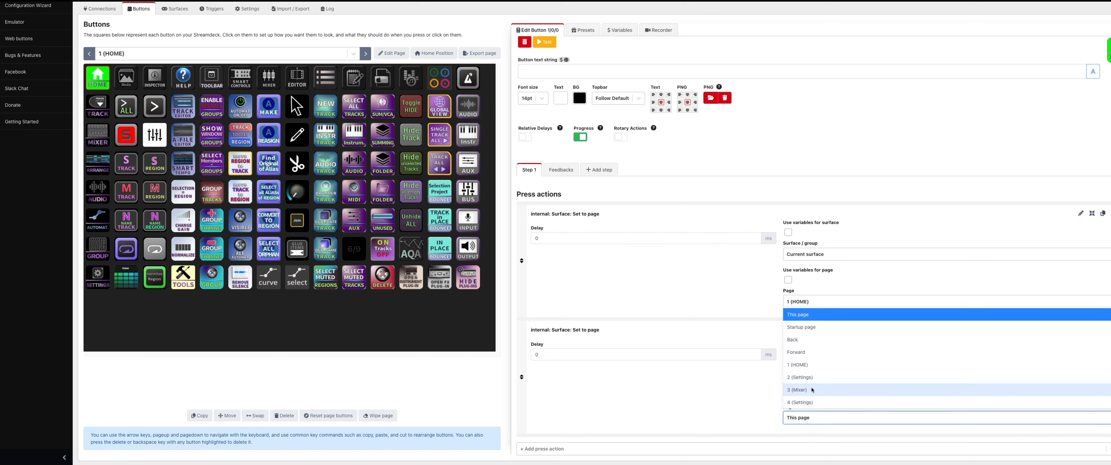
left_click(726, 394)
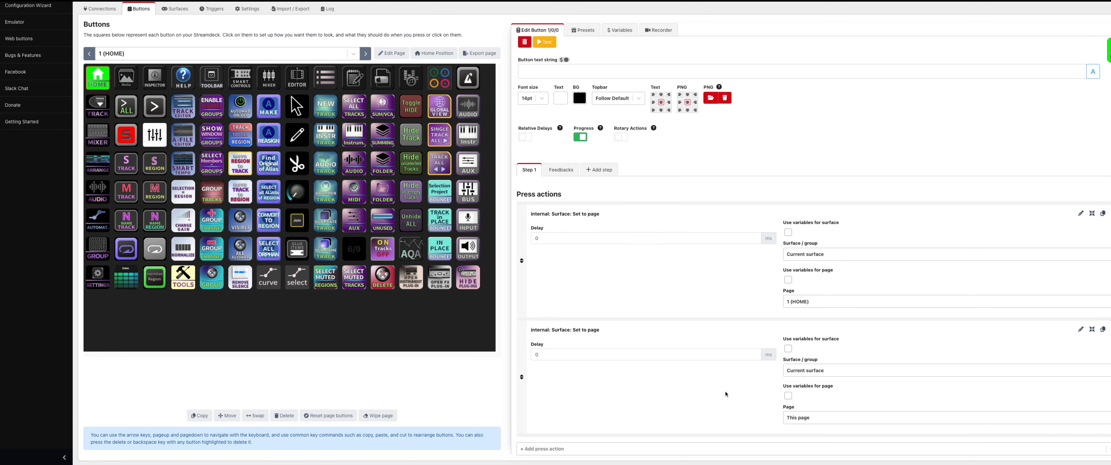
left_click(1107, 331)
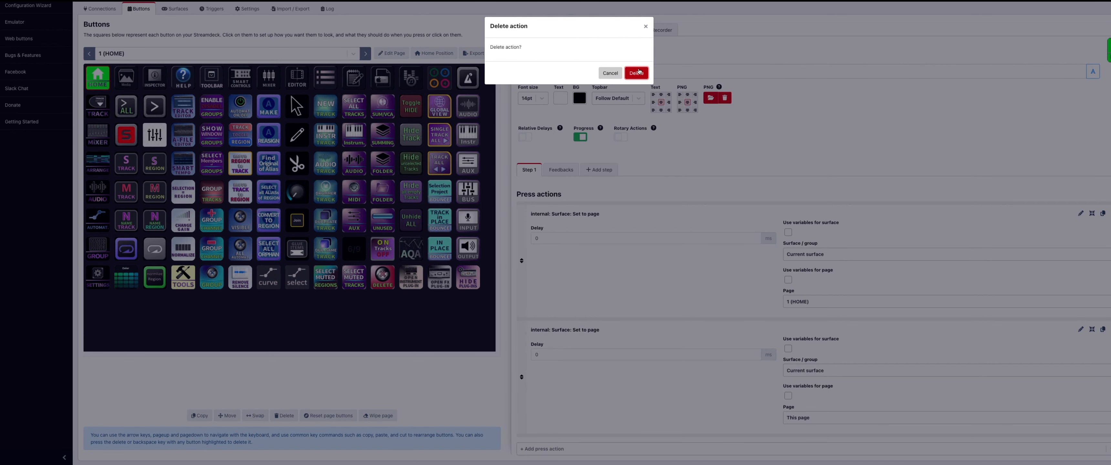
left_click(636, 73)
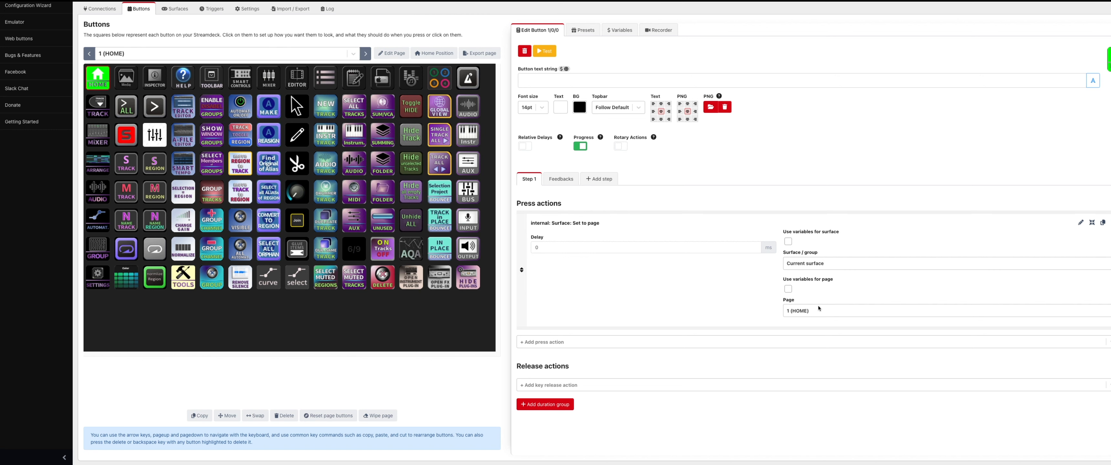
Examine the SETTINGS button's press actions on page 1 and the buttons on page 2 (Settings).
left_click(97, 279)
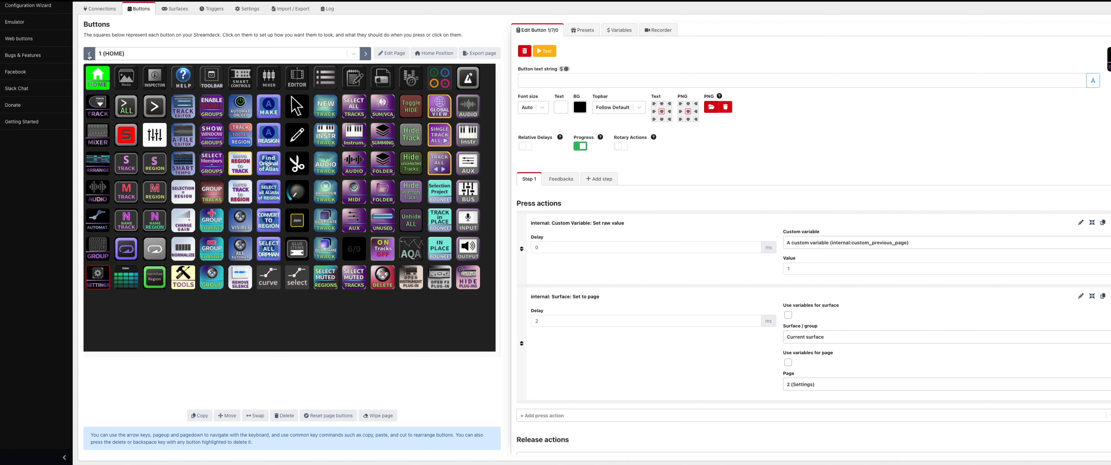
left_click(365, 53)
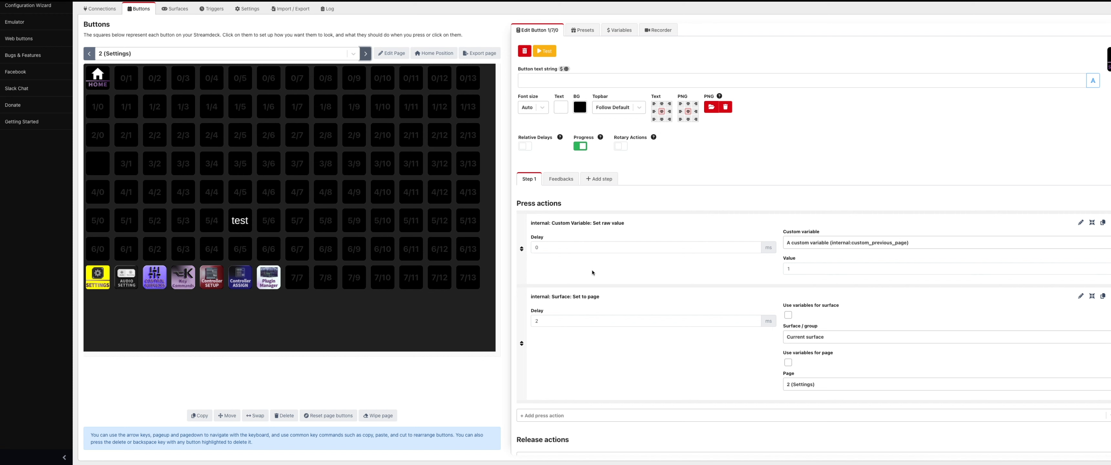
Open the Logic BIG Screen emulator and take its browser window out of full screen.
left_click(175, 10)
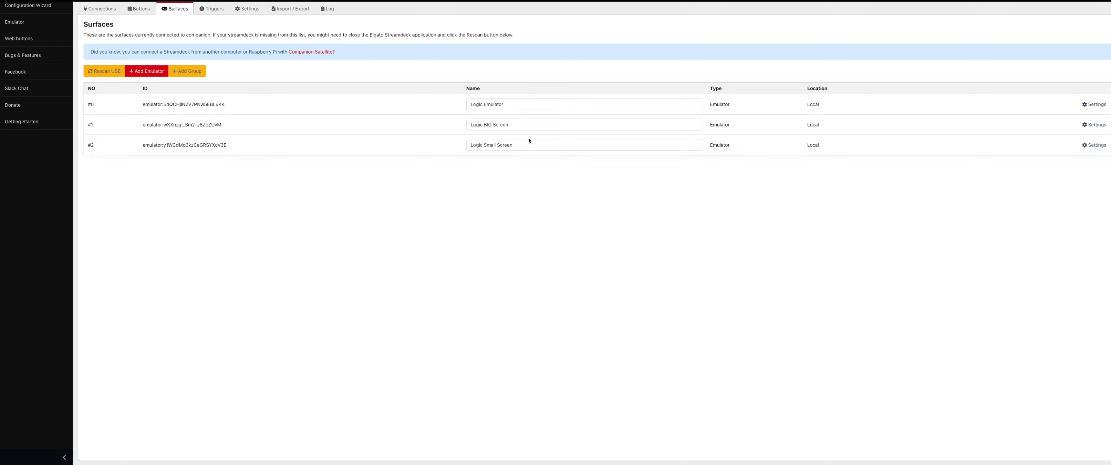
left_click(9, 25)
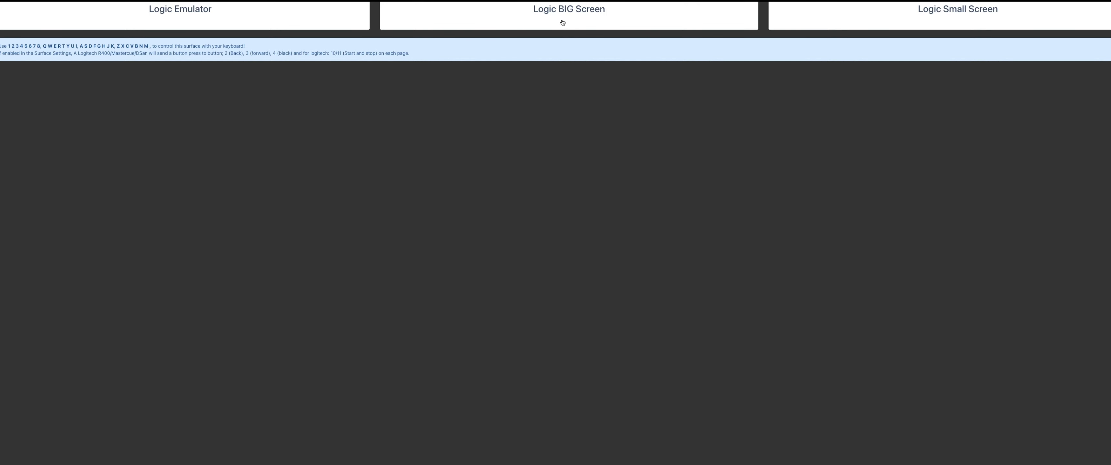
left_click(575, 14)
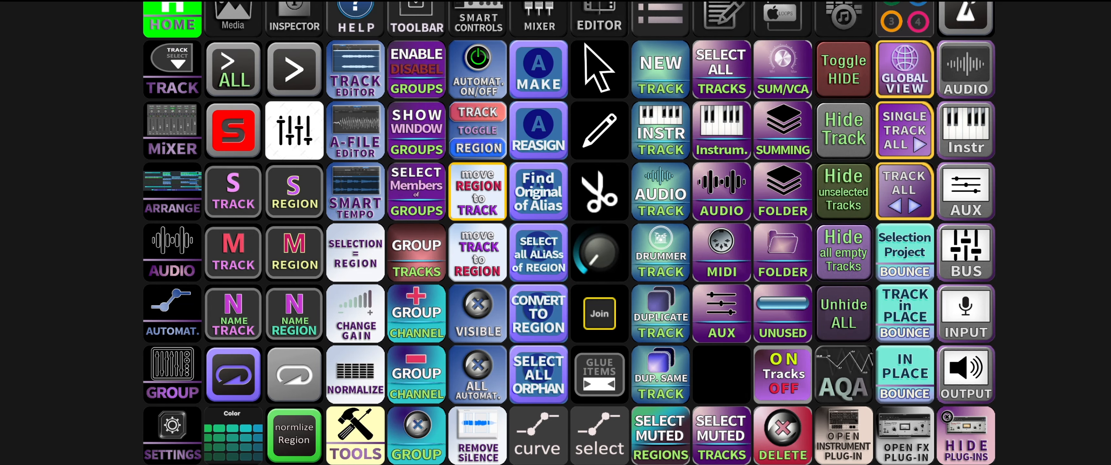
key("ctrl+super+f")
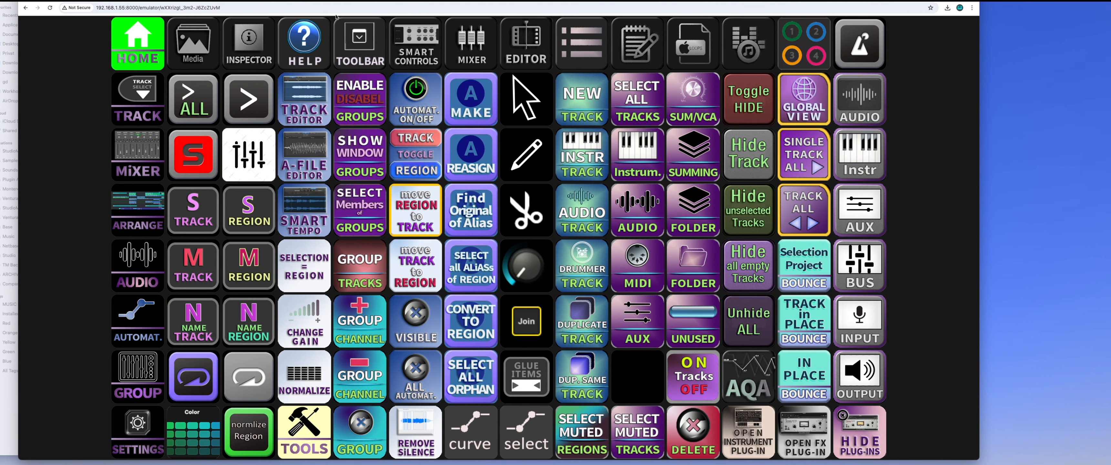
Select the web address of the Logic BIG Screen emulator page.
left_click_drag(217, 1, 68, 5)
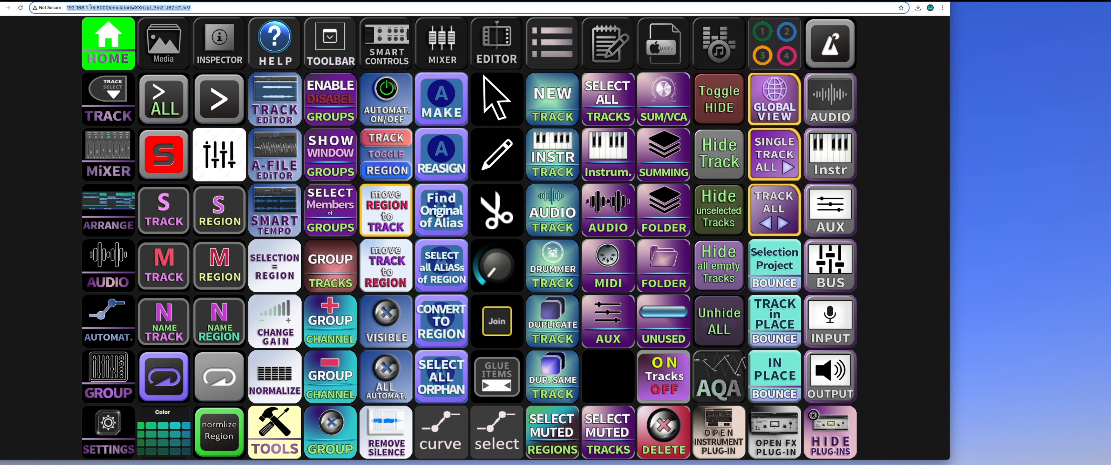
left_click(75, 7)
left_click_drag(67, 8, 214, 7)
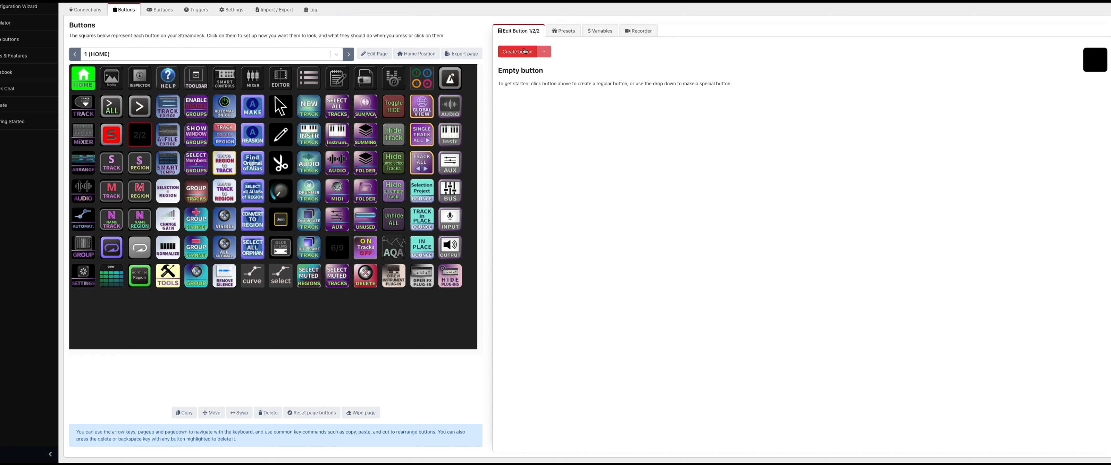
Create a button in empty slot 2/2 of page 1 (HOME) with the mixer faders PNG from the Converted Buttons folder.
left_click(509, 54)
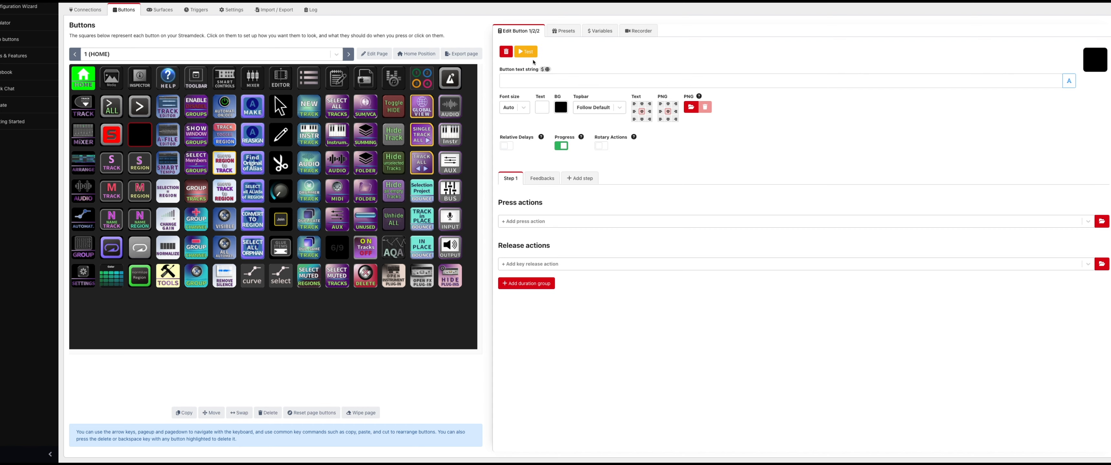
left_click(691, 107)
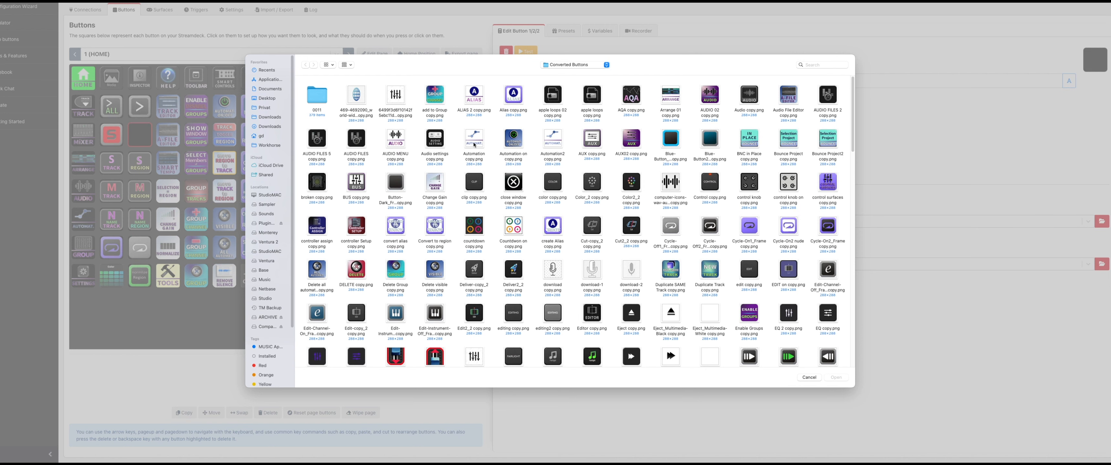
double_click(396, 97)
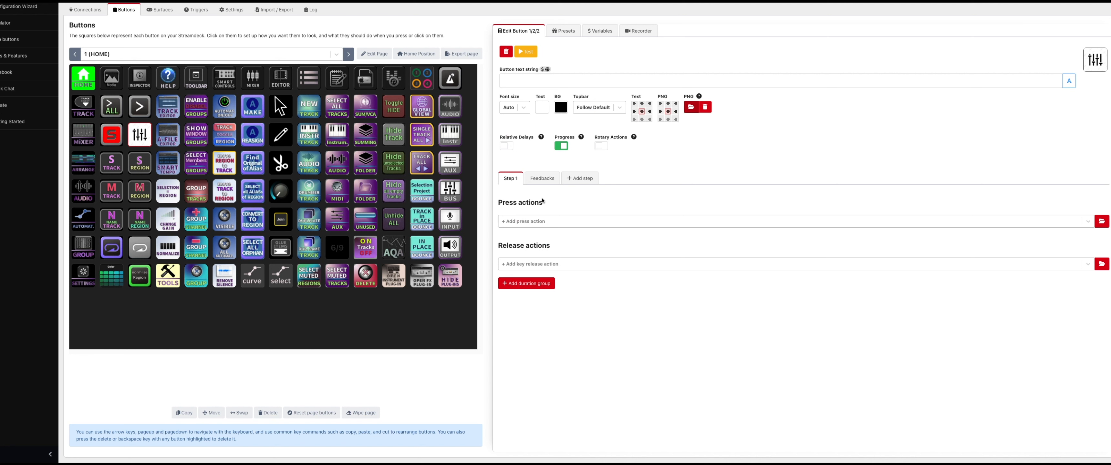
Add the generic-midi_2 Note On action to the mixer faders button's press actions.
left_click(1102, 222)
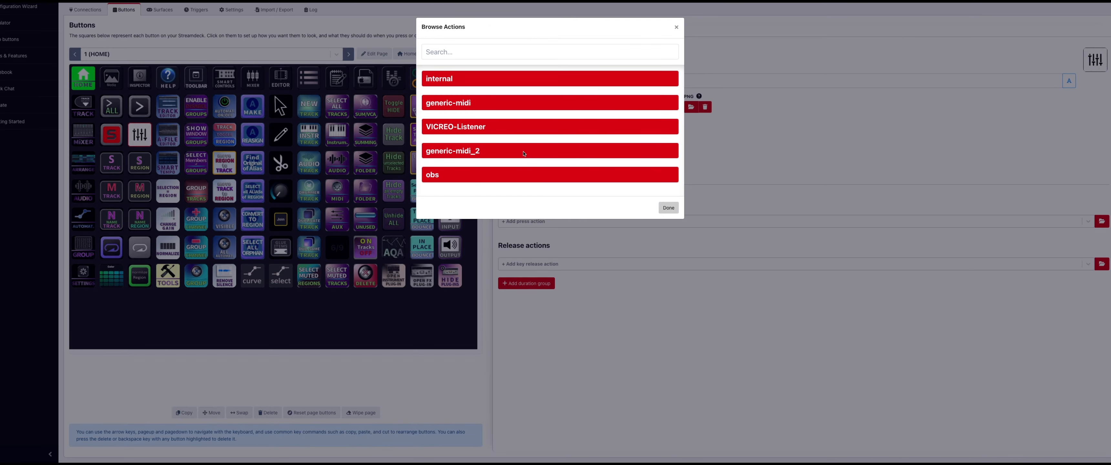
left_click(524, 154)
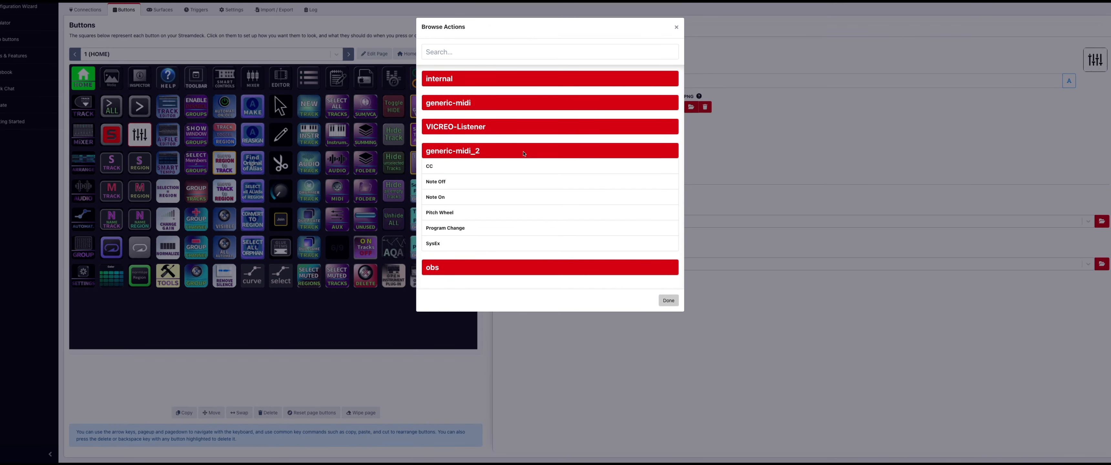
left_click(455, 200)
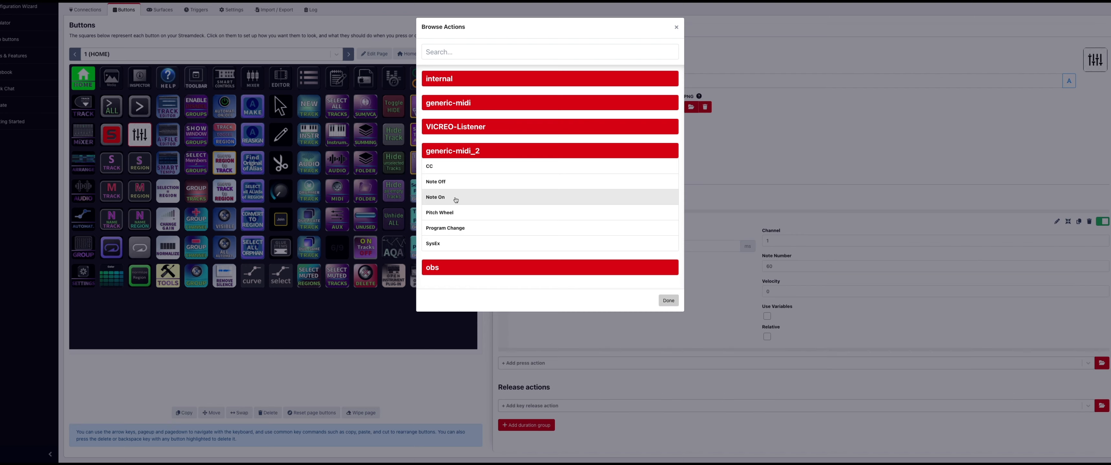
left_click(676, 27)
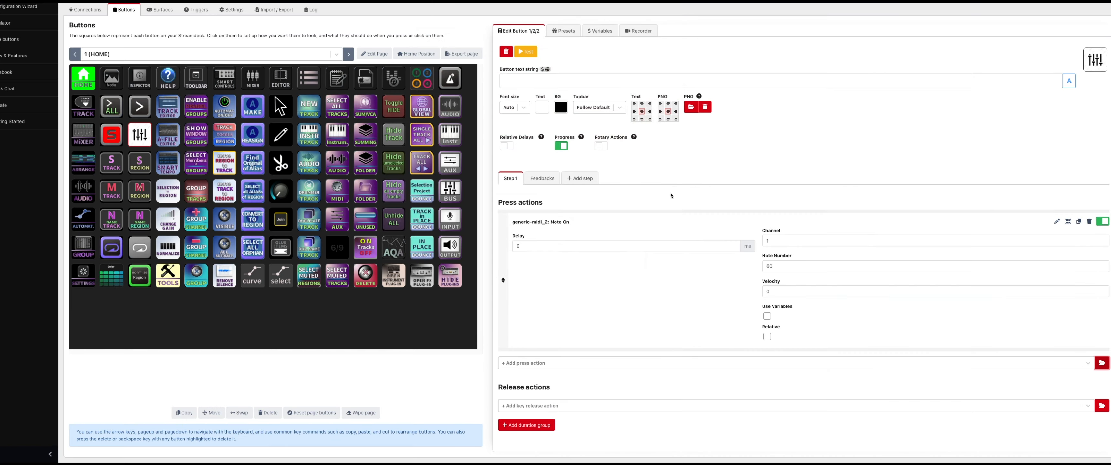
Set the mixer faders button's Note On action to channel 16, note number 78 and velocity 78.
left_click(780, 242)
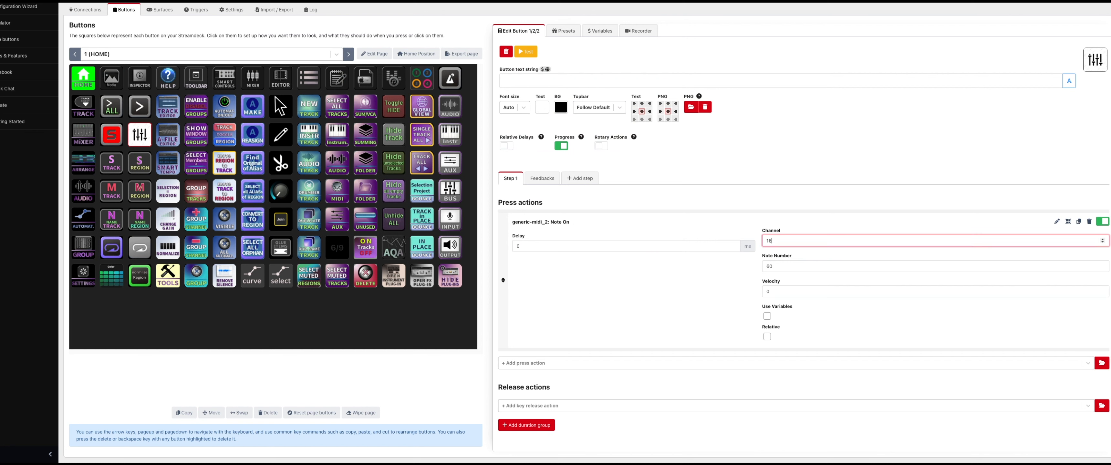
key("Tab")
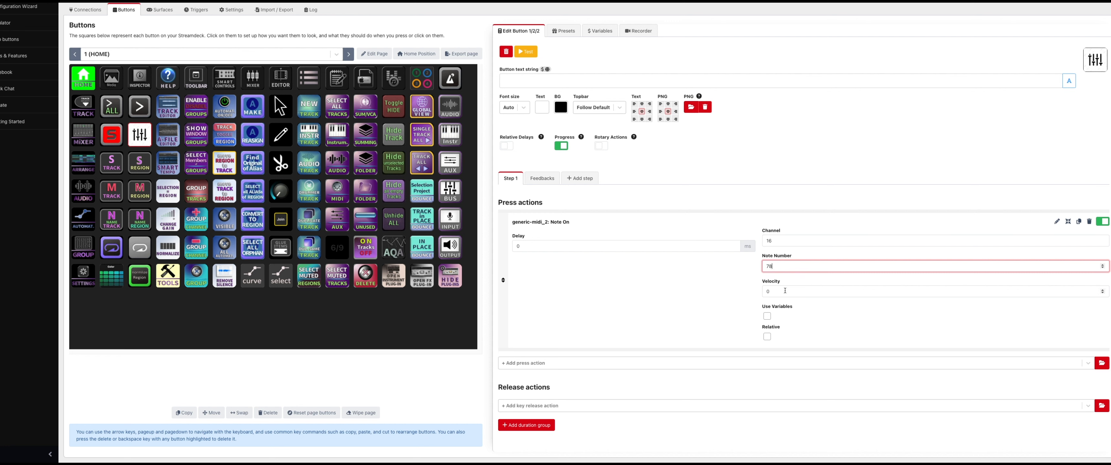
key("Tab")
type("78")
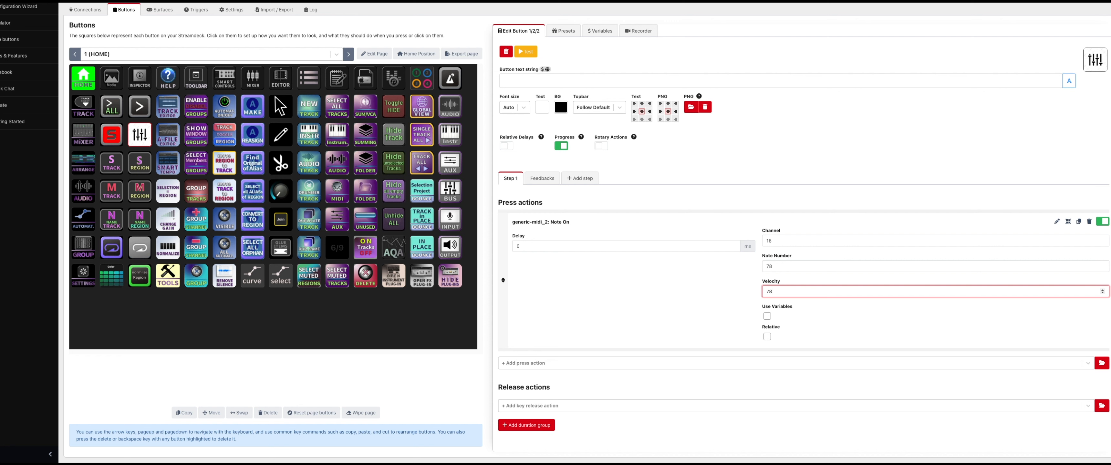
left_click(663, 305)
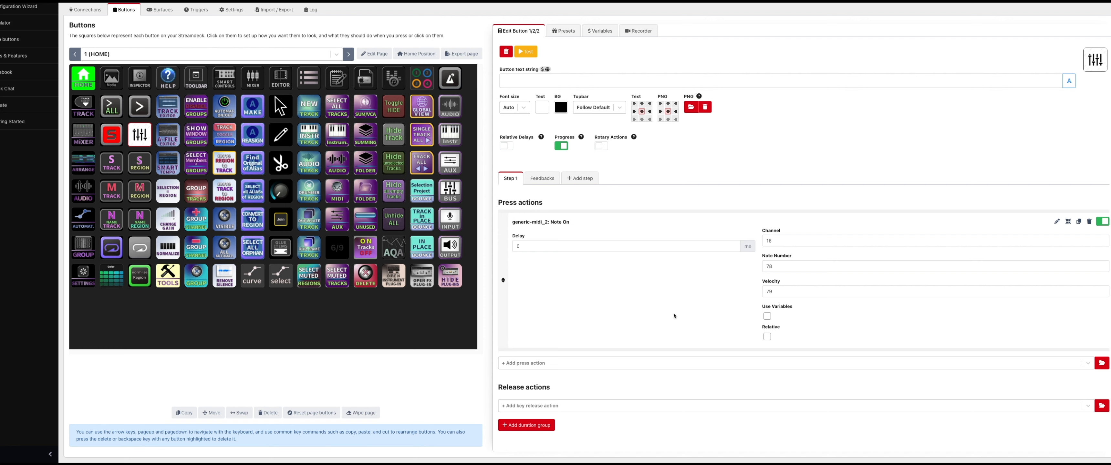
Switch to Logic Pro and open the Key Command Assignments window.
key("ctrl+Right")
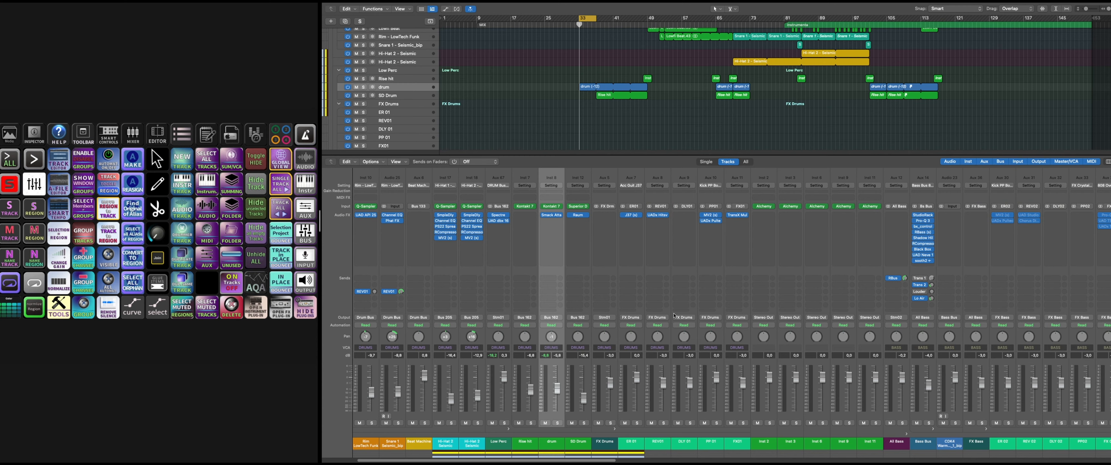
key("alt+k")
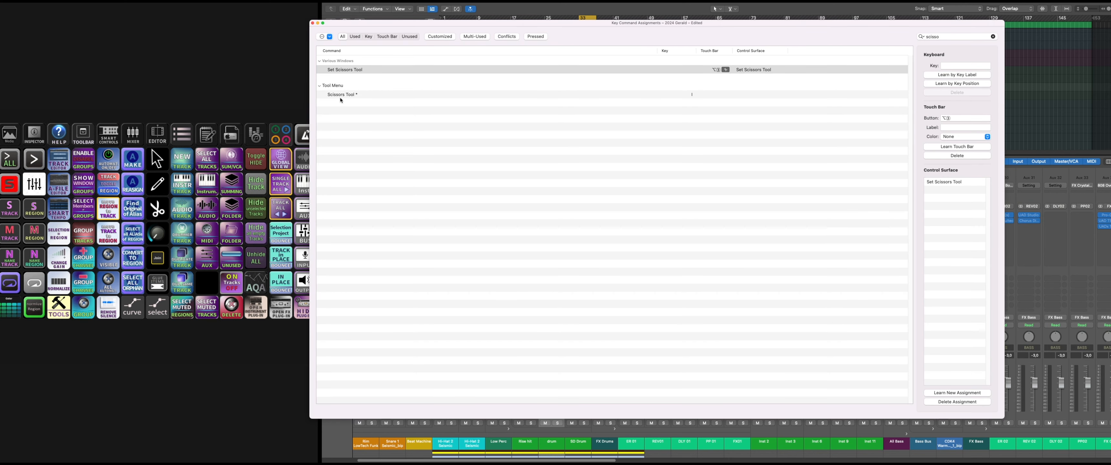
Clear the command search and learn a control surface assignment for Show/Hide Graphic Keyboard from the mixer faders button on the emulator.
left_click(993, 36)
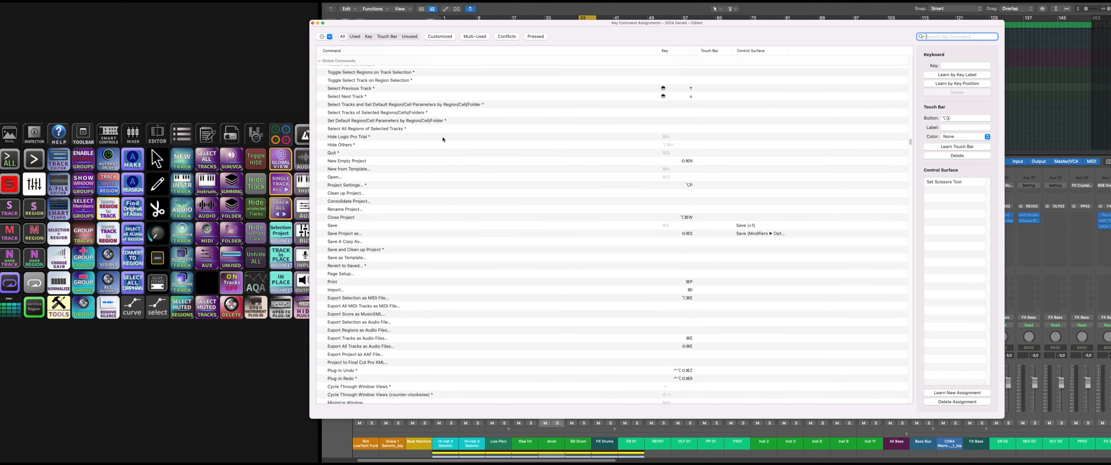
scroll(442, 136, "down", 10)
scroll(443, 136, "up", 10)
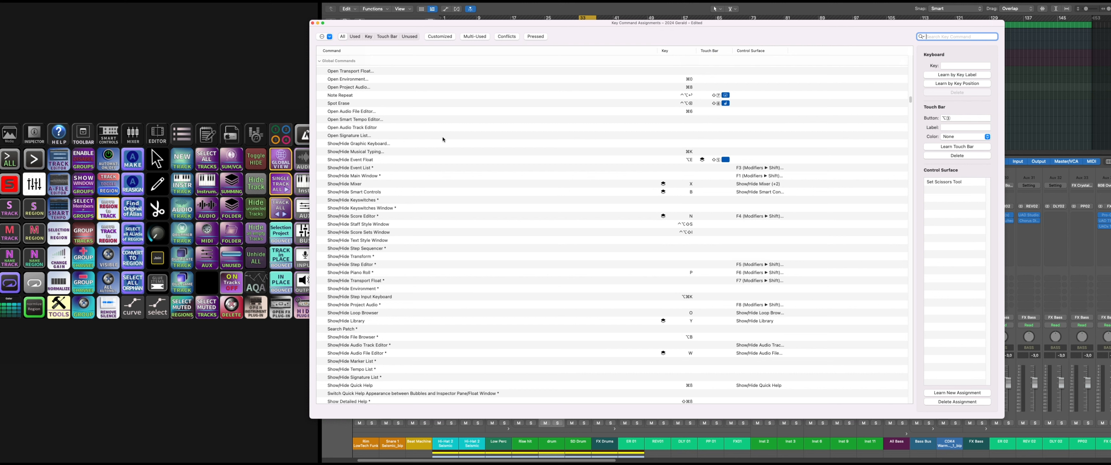
left_click(382, 144)
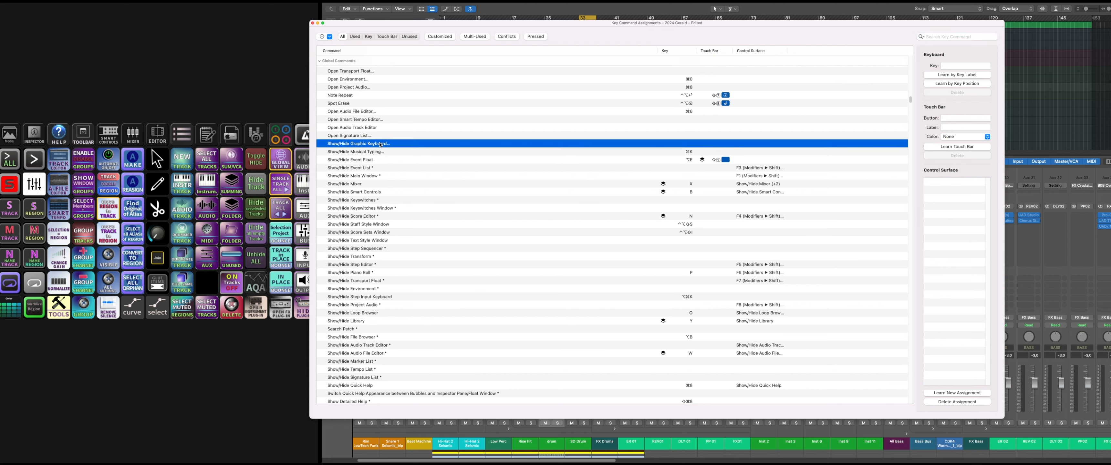
left_click(961, 393)
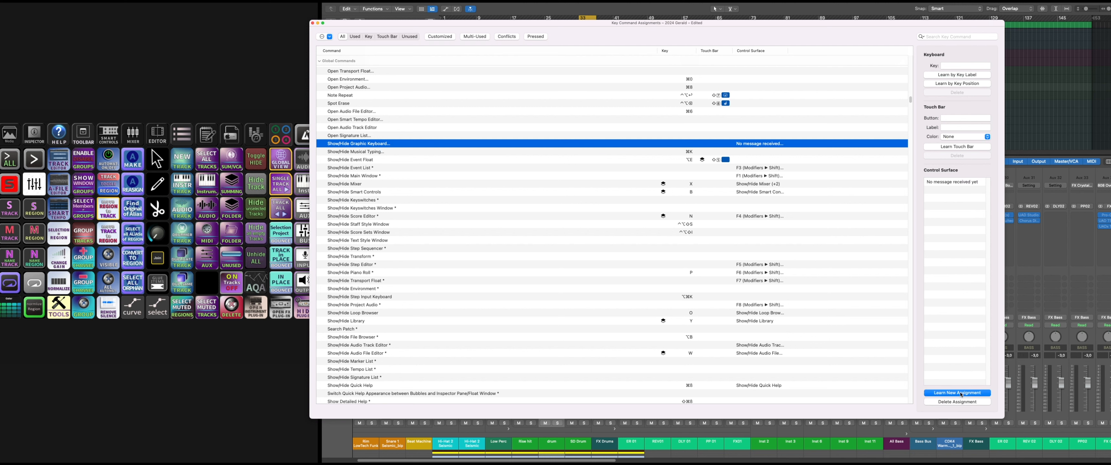
left_click(34, 185)
left_click(34, 185)
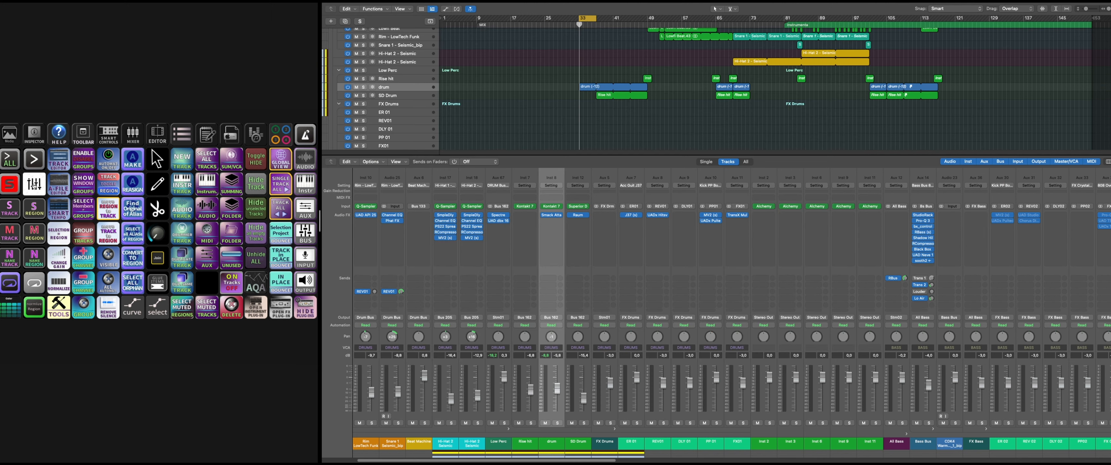
Inspect the learned Show/Hide Graphic Keyboard assignment in the Controller Assignments window, and close both assignment windows.
key("alt+k")
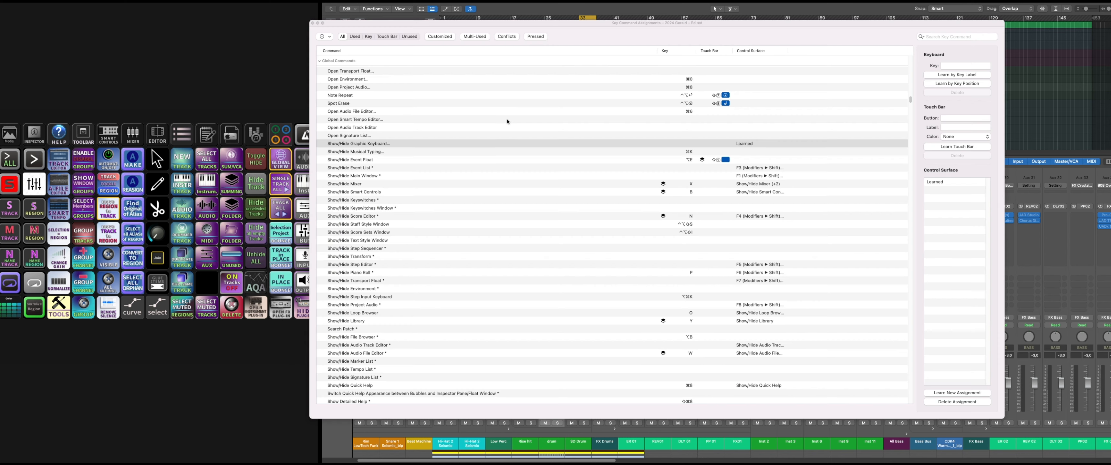
scroll(507, 121, "down", 1)
left_click(752, 140)
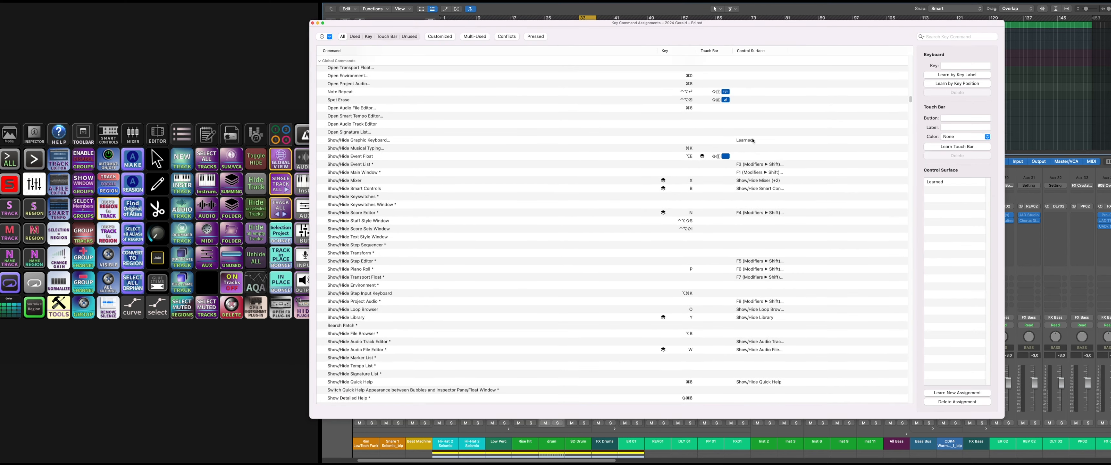
left_click(754, 141)
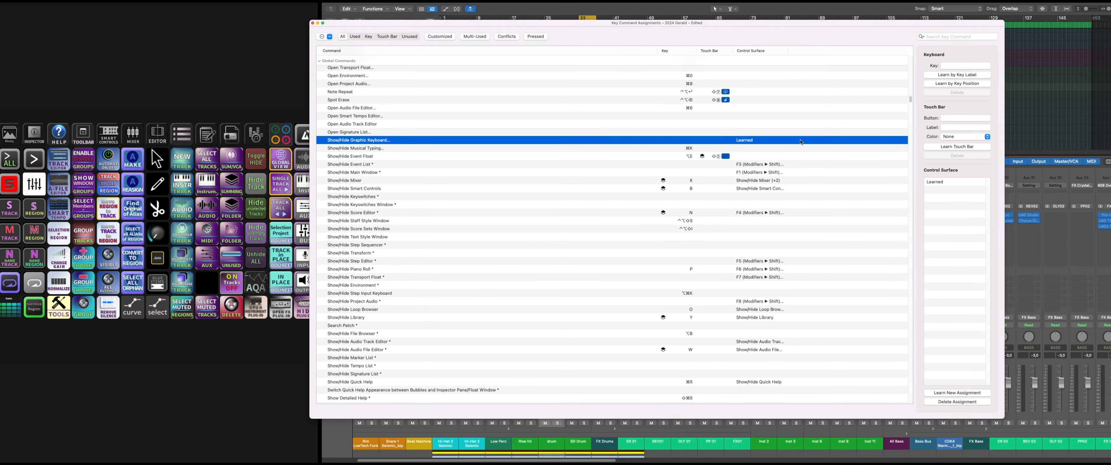
double_click(938, 182)
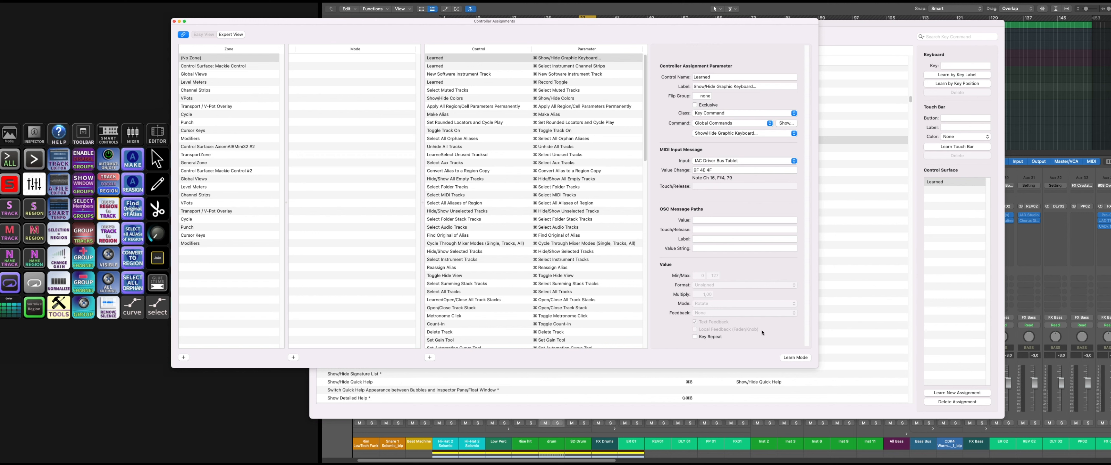
left_click(174, 22)
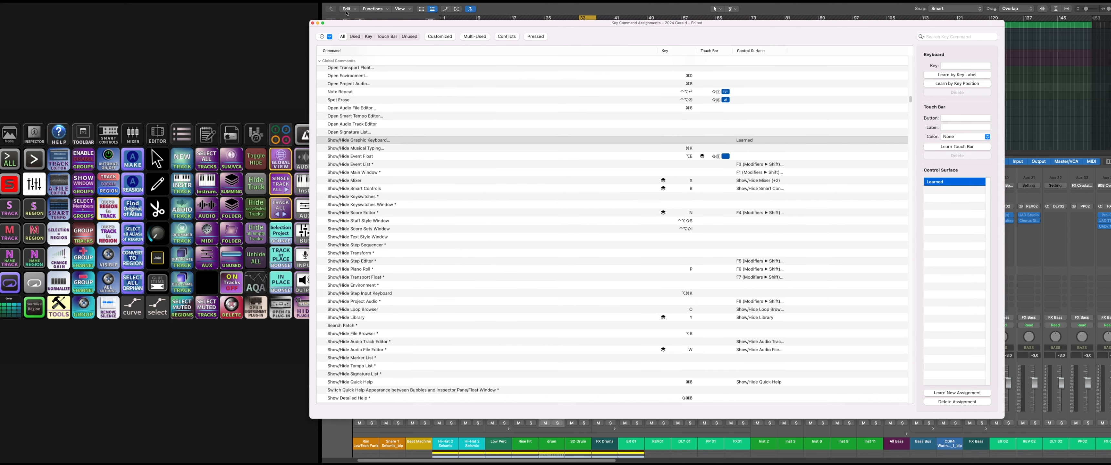
left_click(312, 23)
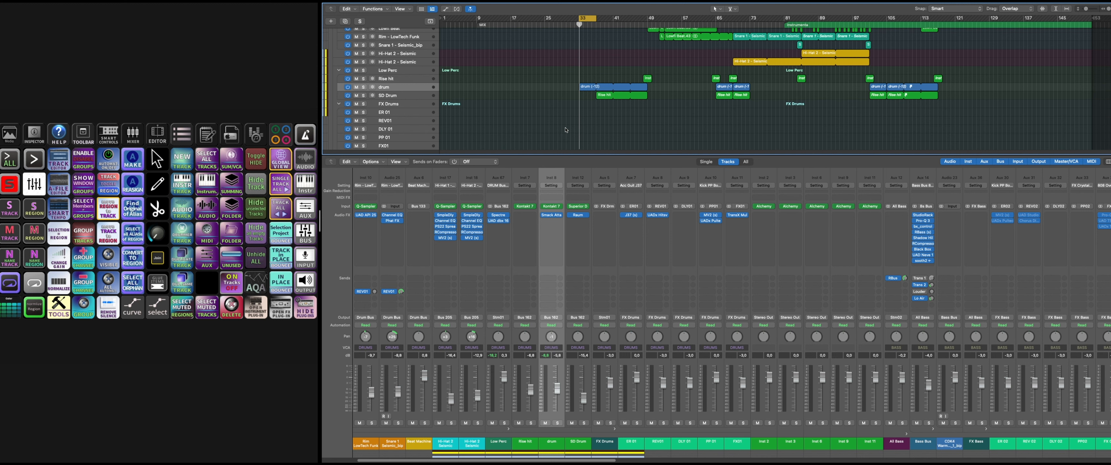
Test showing and hiding the on-screen keyboard repeatedly, with its window moved over the Tracks area, and close it.
key("super+k")
key("super+k")
key("super+k")
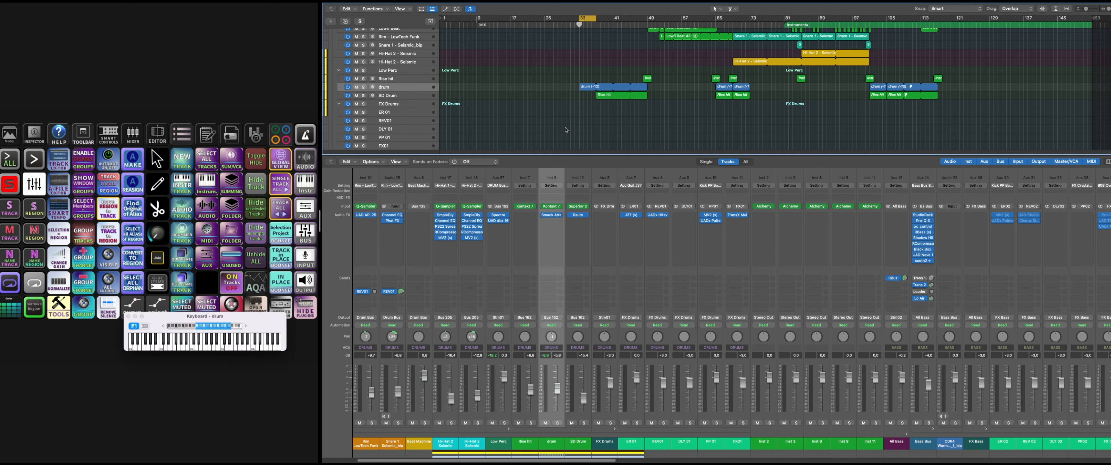
left_click_drag(268, 321, 694, 63)
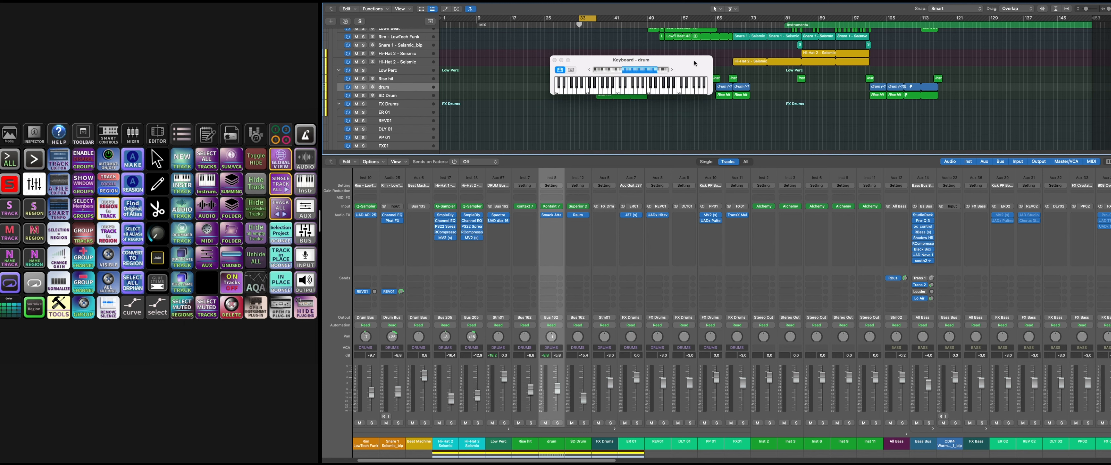
key("super+k")
key("super+k")
key("super+k")
key("super+k")
key("super+k")
key("super+k")
left_click(555, 60)
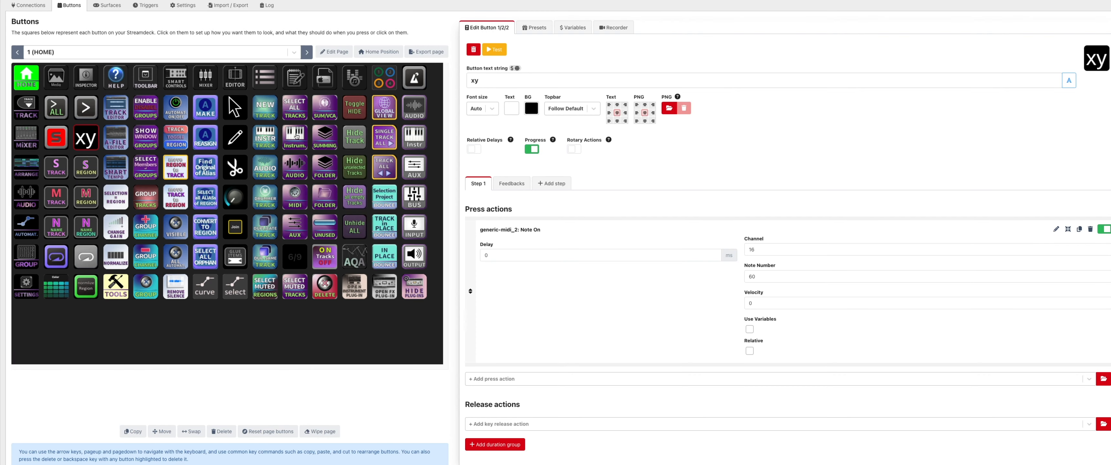
Switch to Companion and compare the Note On channel, note number and velocity of the NEW TRACK and INSTR TRACK buttons.
left_click(265, 107)
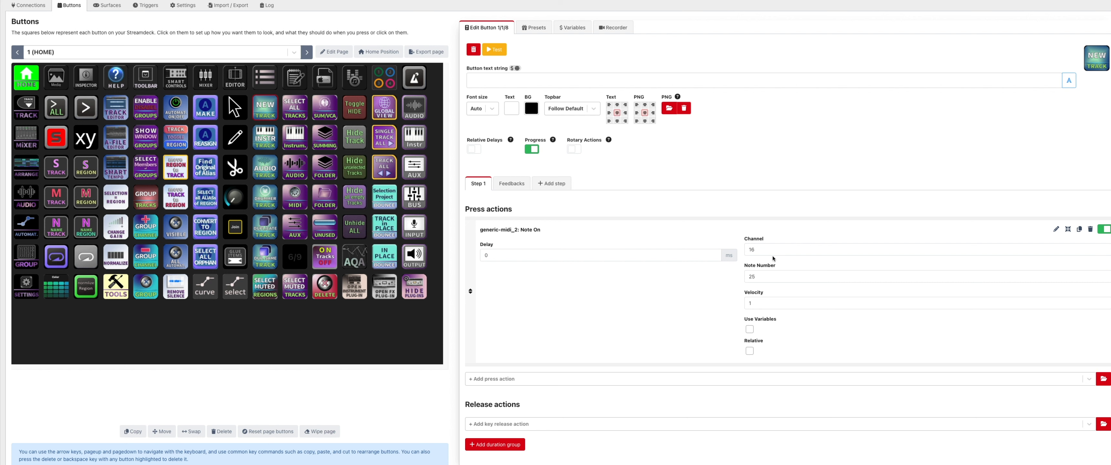
left_click_drag(767, 250, 741, 252)
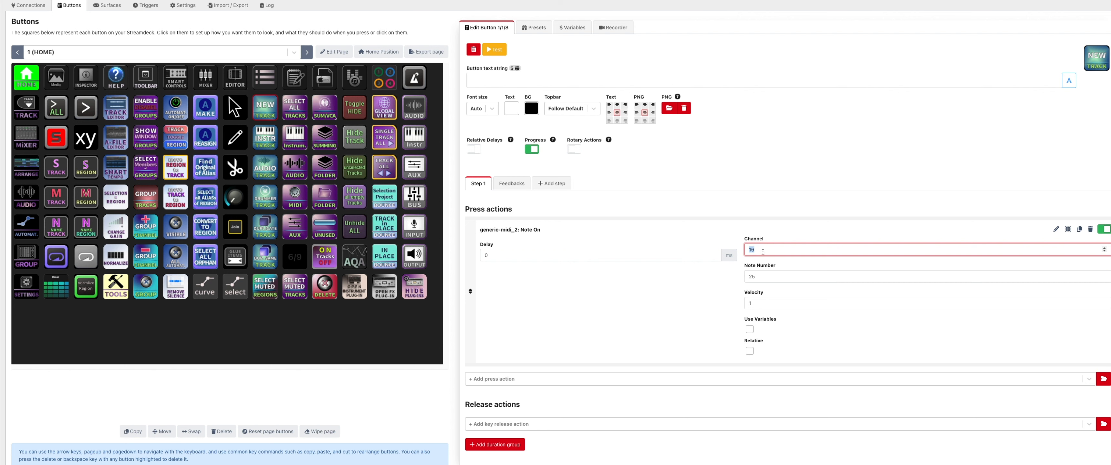
left_click_drag(760, 277, 739, 306)
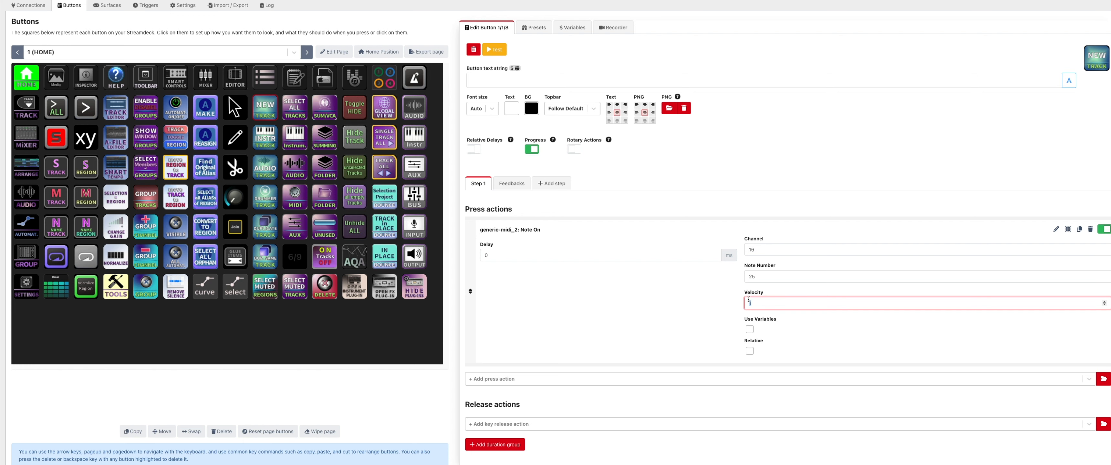
left_click(268, 136)
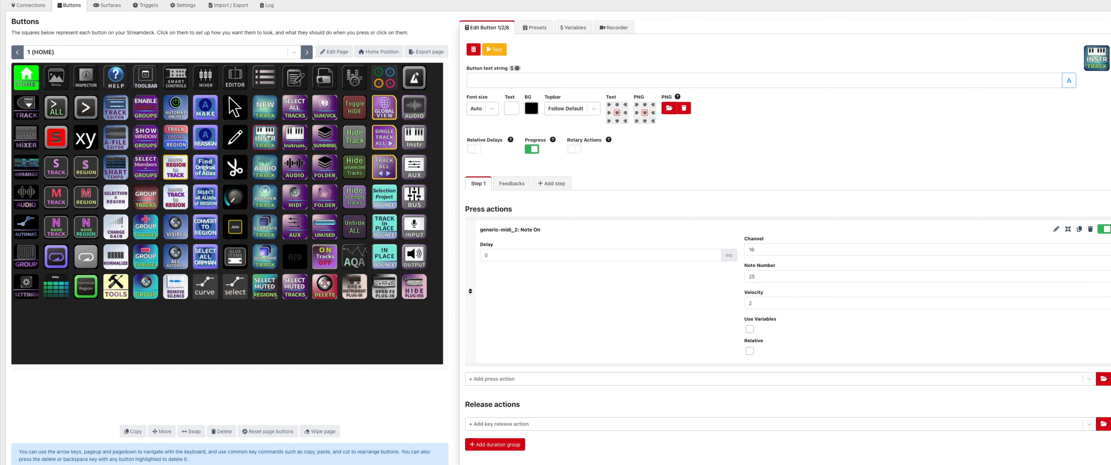
left_click(752, 249)
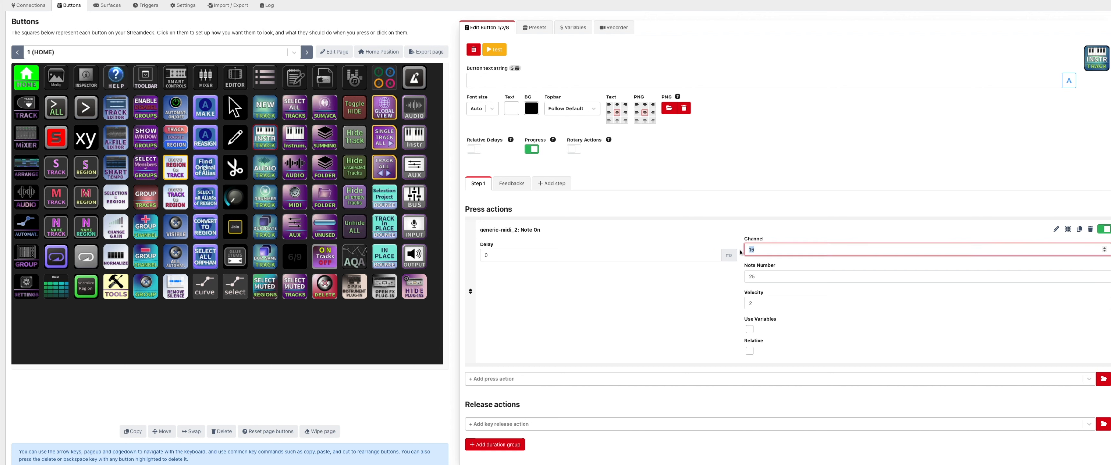
left_click(758, 276)
left_click_drag(753, 303, 731, 307)
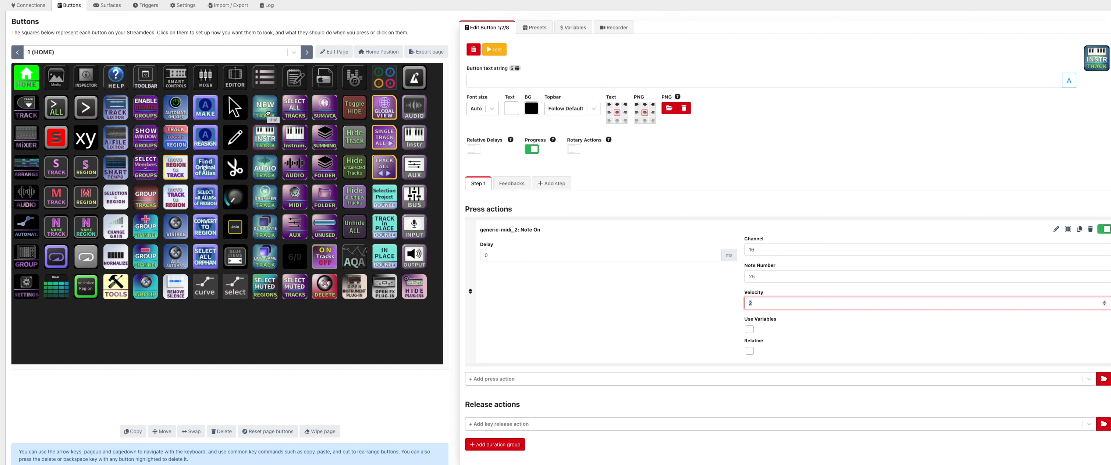
Switch to Logic Pro, open and cancel the Create New Track dialog from the drum track, and create a software instrument track.
key("ctrl+Right")
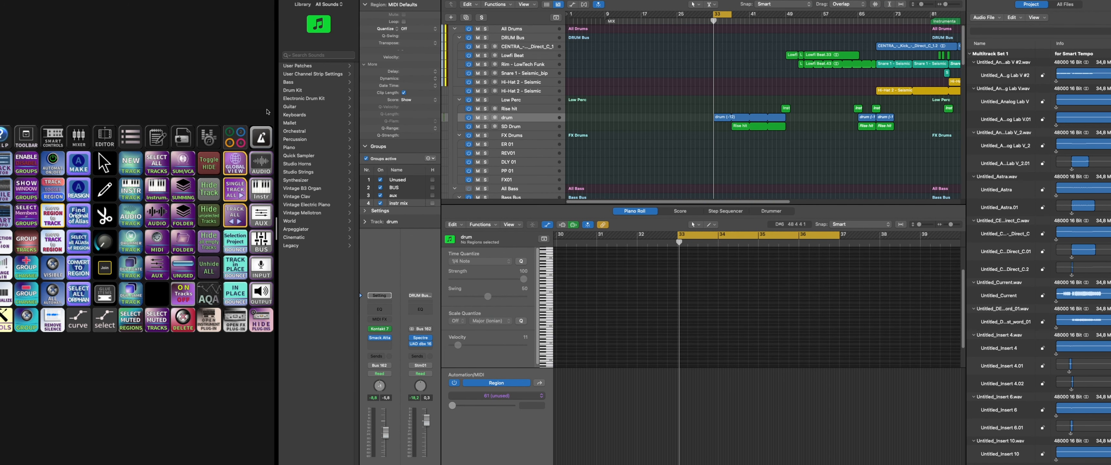
left_click(674, 98)
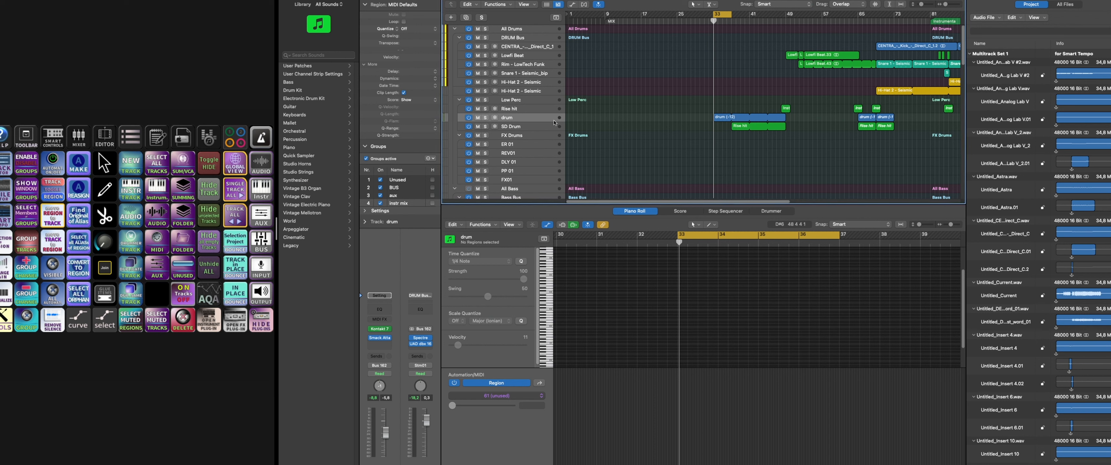
left_click(516, 120)
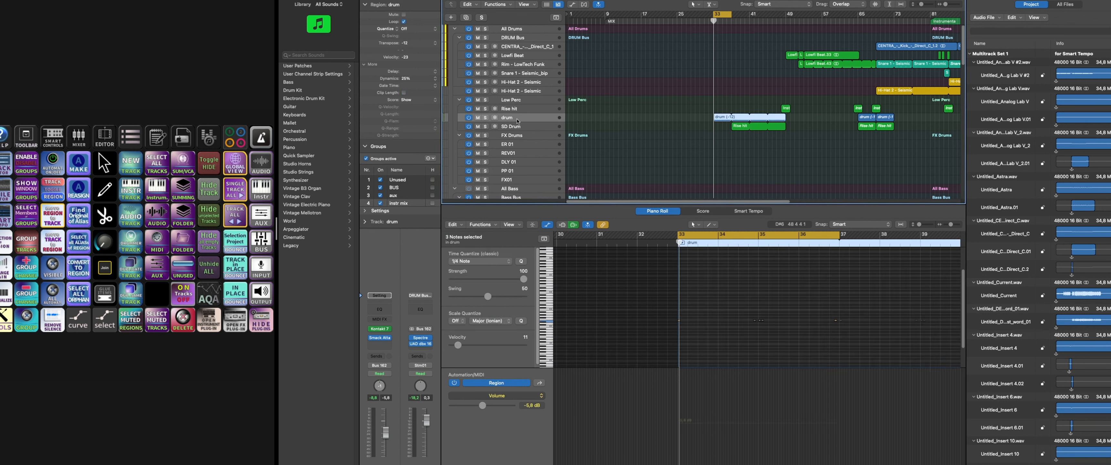
key("alt+super+n")
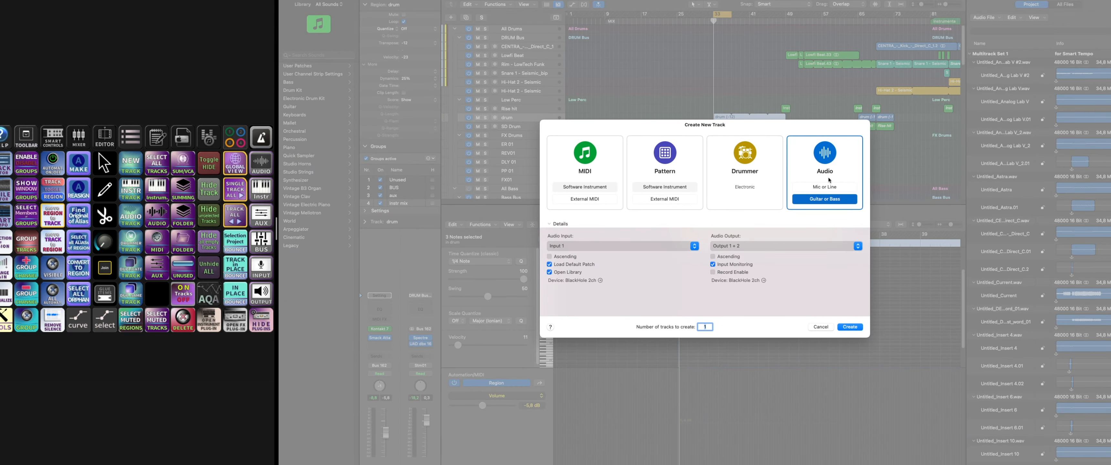
left_click(820, 328)
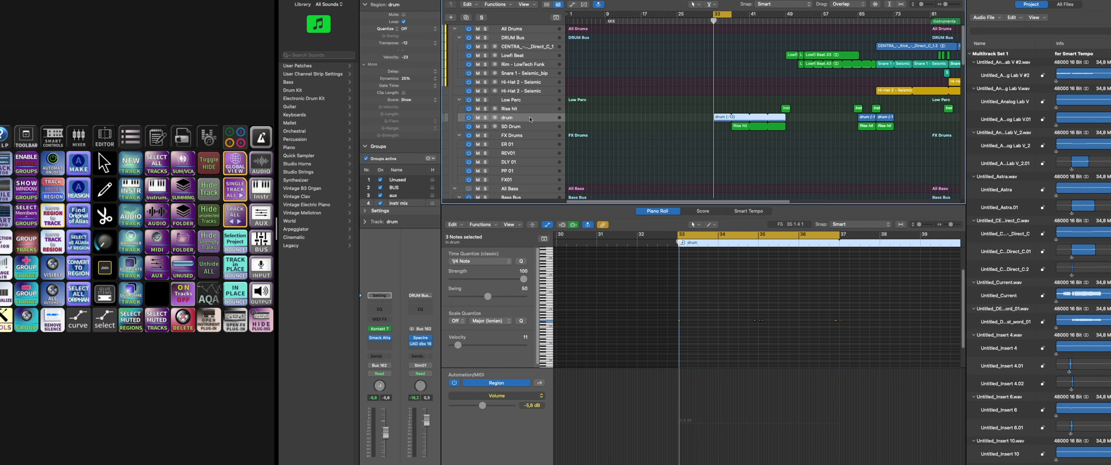
key("alt+super+s")
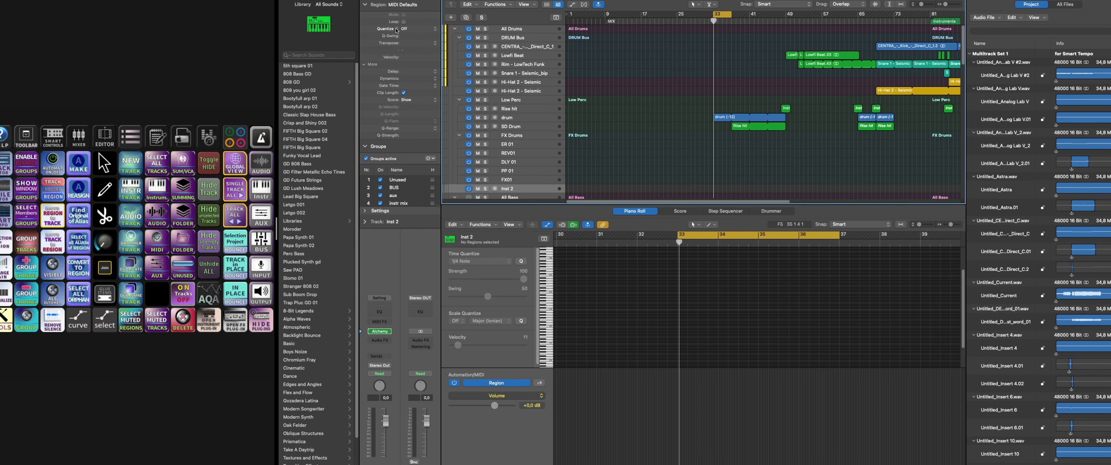
Open the Key Command Assignments window, bring it fully into view and locate the New Tracks command.
key("alt+k")
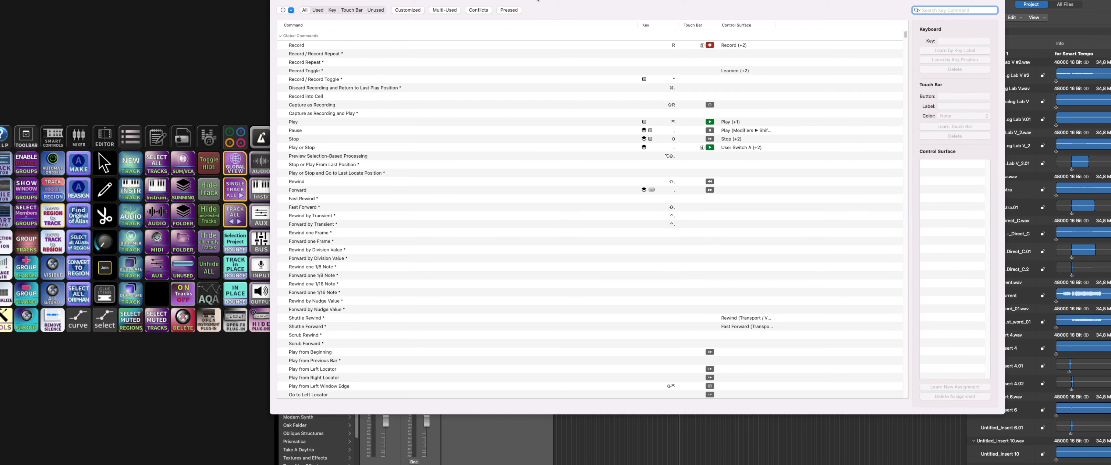
left_click_drag(538, 1, 534, 23)
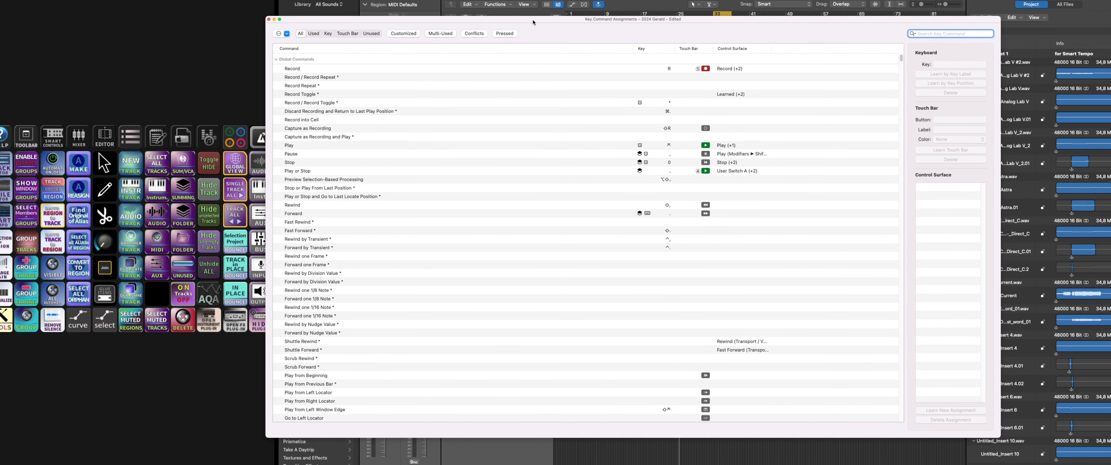
key("alt+super+n")
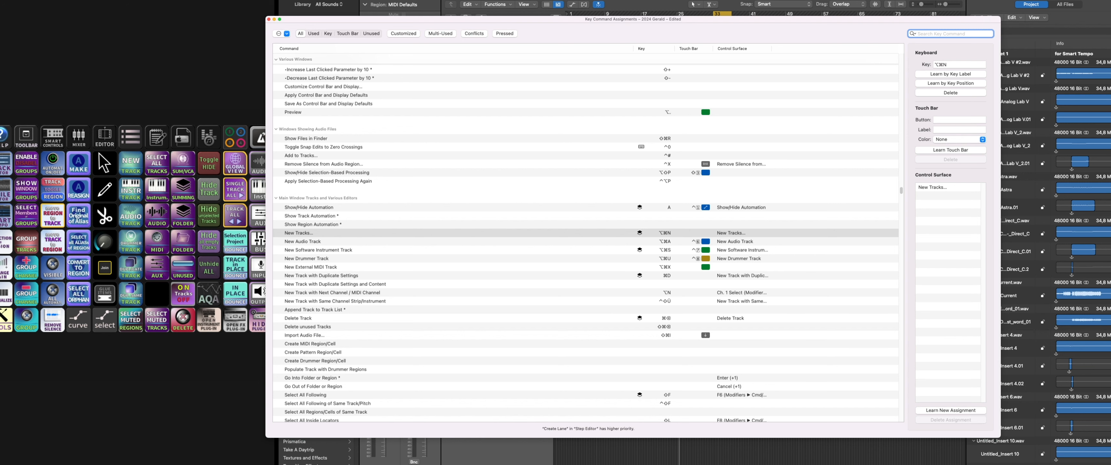
Search the key commands for "new instrum" and delete both control surface assignments of New Software Instrument Track.
type("new instrum")
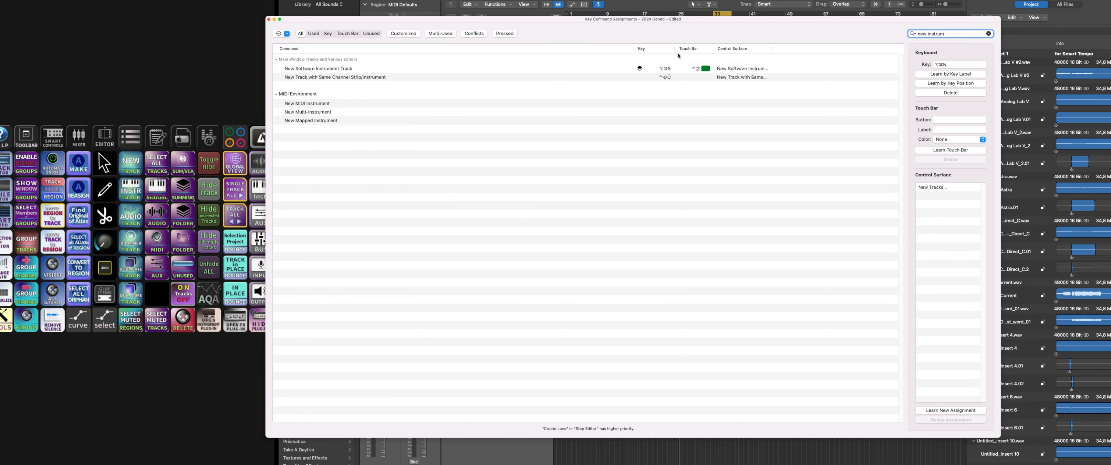
left_click(346, 69)
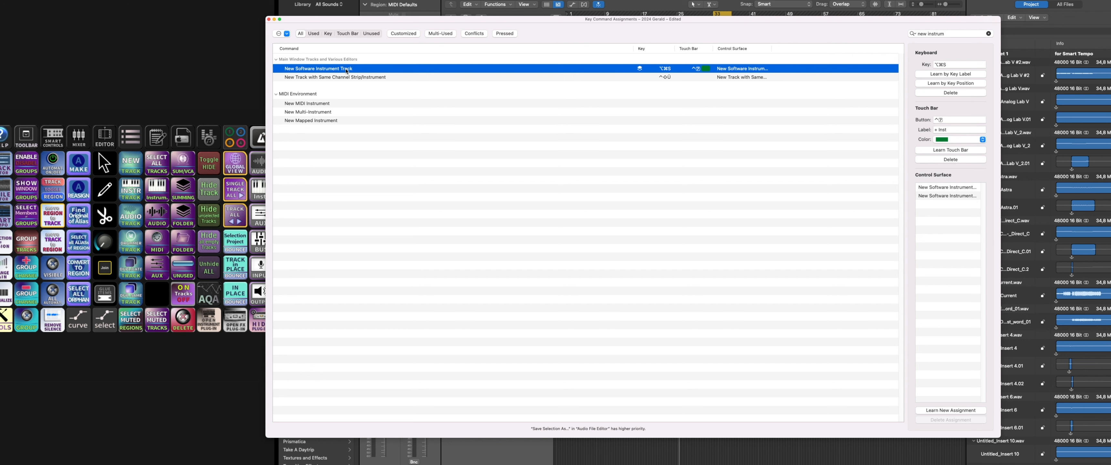
left_click(945, 196)
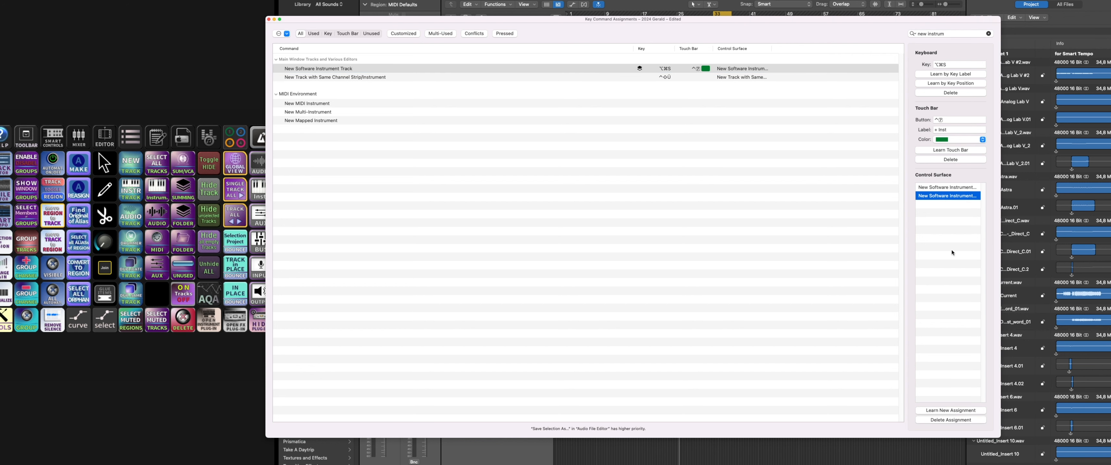
left_click(945, 420)
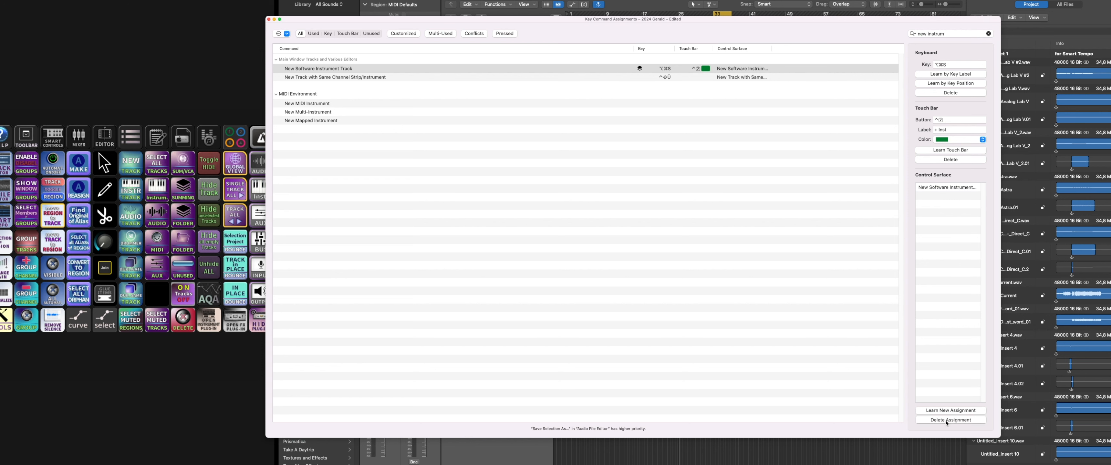
left_click(933, 188)
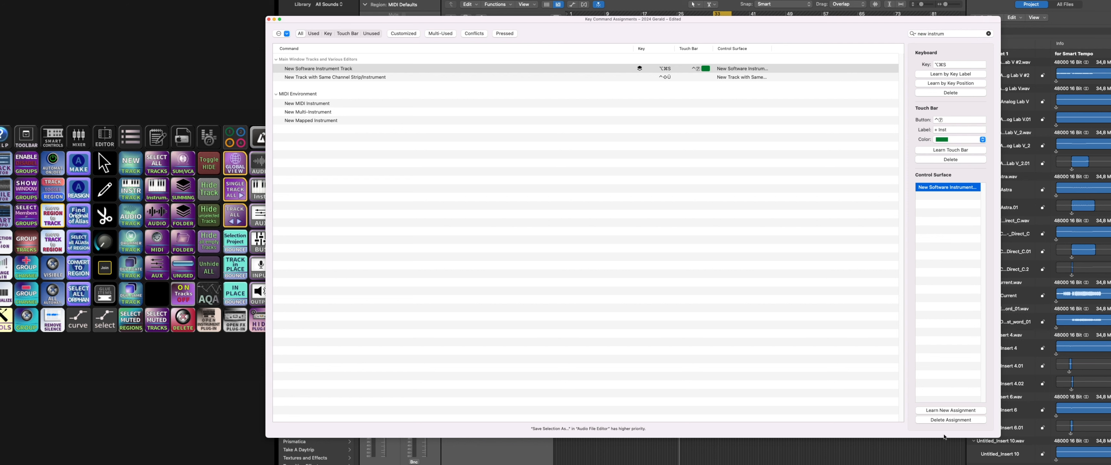
left_click(944, 420)
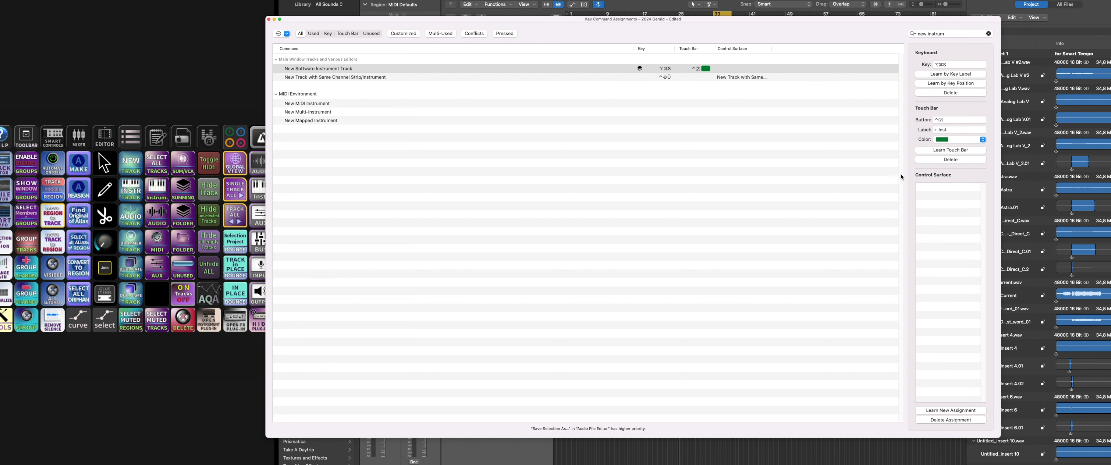
Learn a new control surface assignment for New Software Instrument Track and open the learned entry in the Controller Assignments window.
left_click(942, 409)
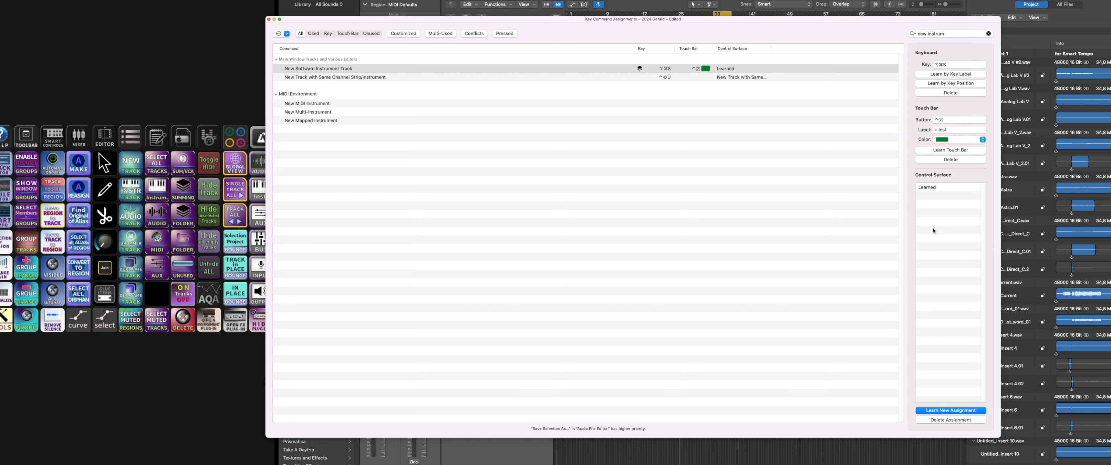
left_click(939, 189)
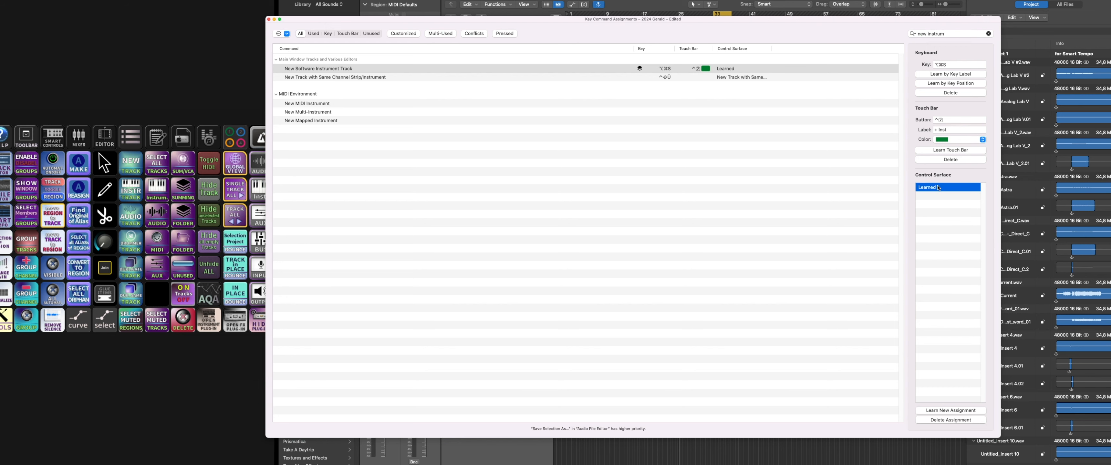
double_click(939, 187)
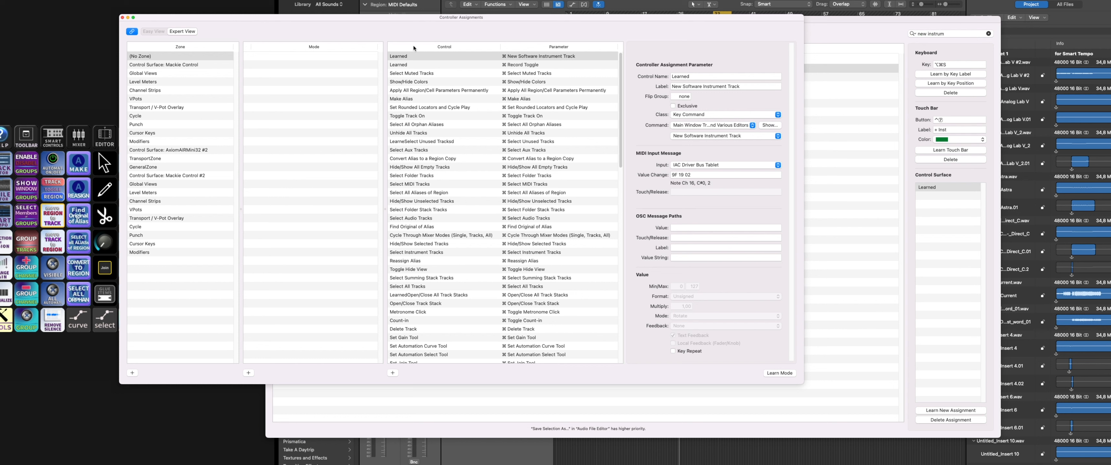
Copy the assignment's label into its control name as "New Software Instrument Track" and close both assignment windows.
left_click(747, 86)
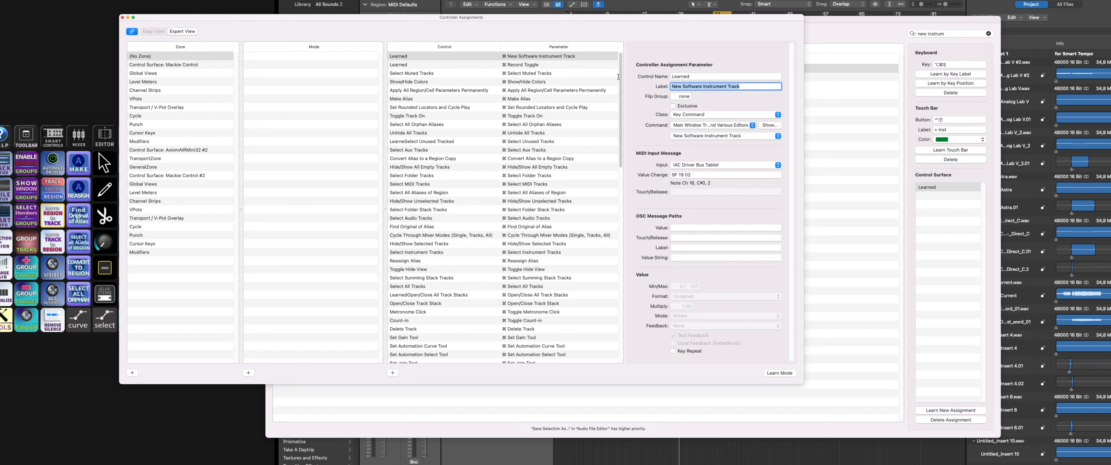
key("super+c")
double_click(697, 77)
key("super+v")
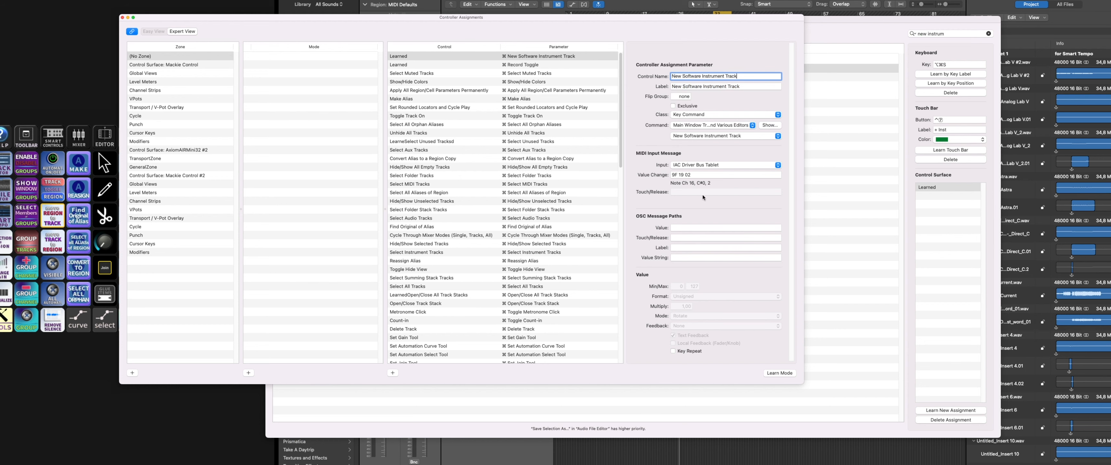
left_click(122, 17)
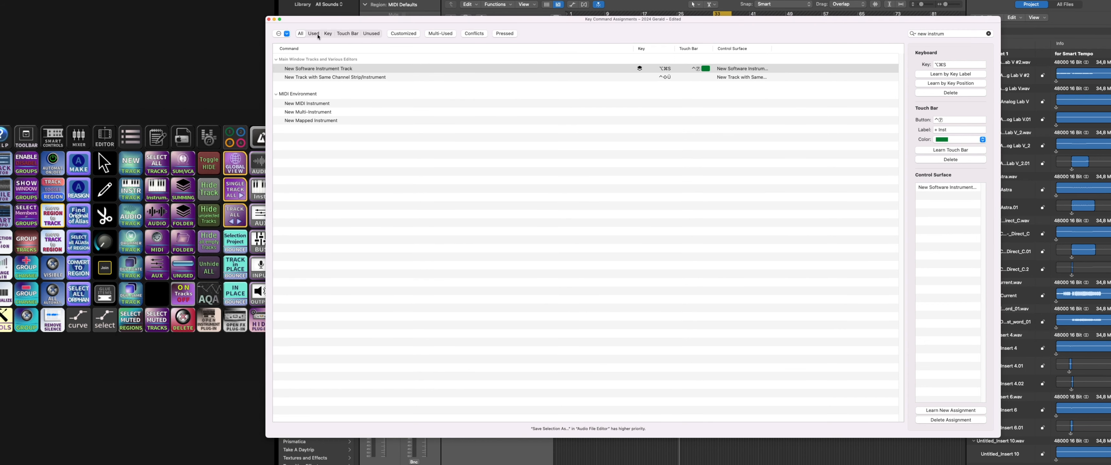
left_click(269, 19)
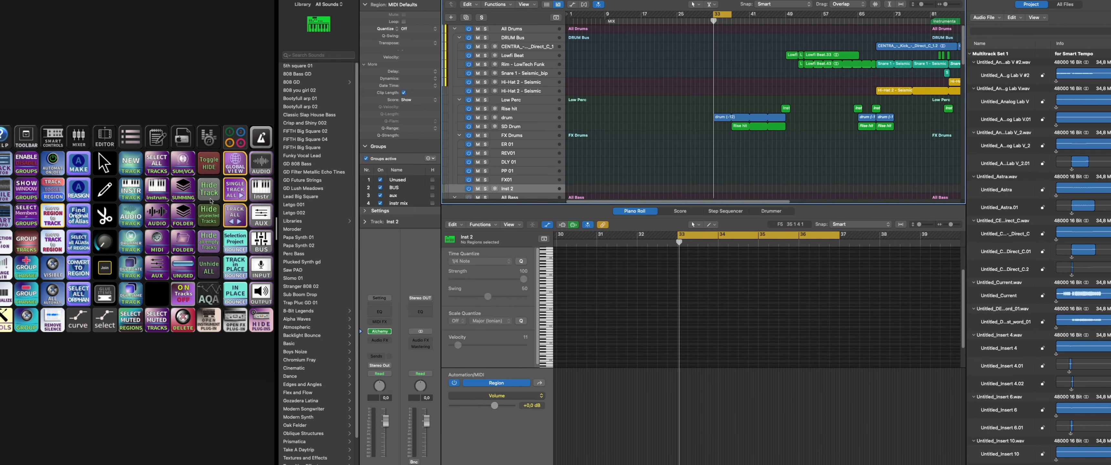
Test the INSTR TRACK button on the emulator by creating several new software instrument tracks in the project.
left_click(130, 194)
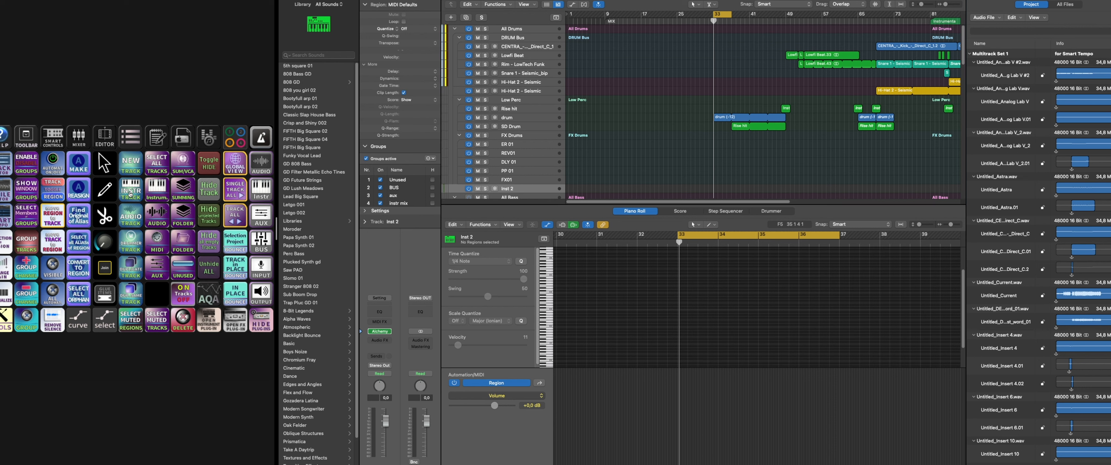
left_click(130, 193)
left_click(130, 194)
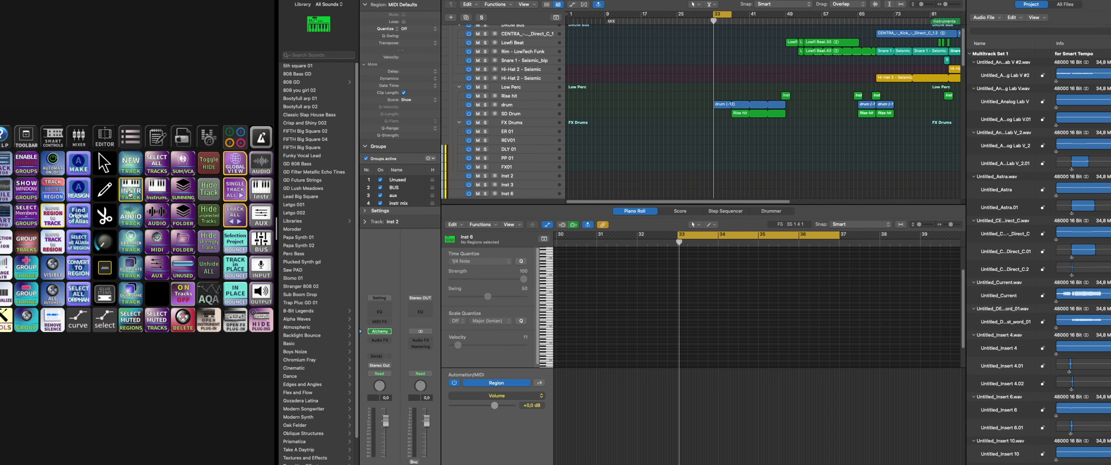
left_click(130, 194)
left_click(130, 194)
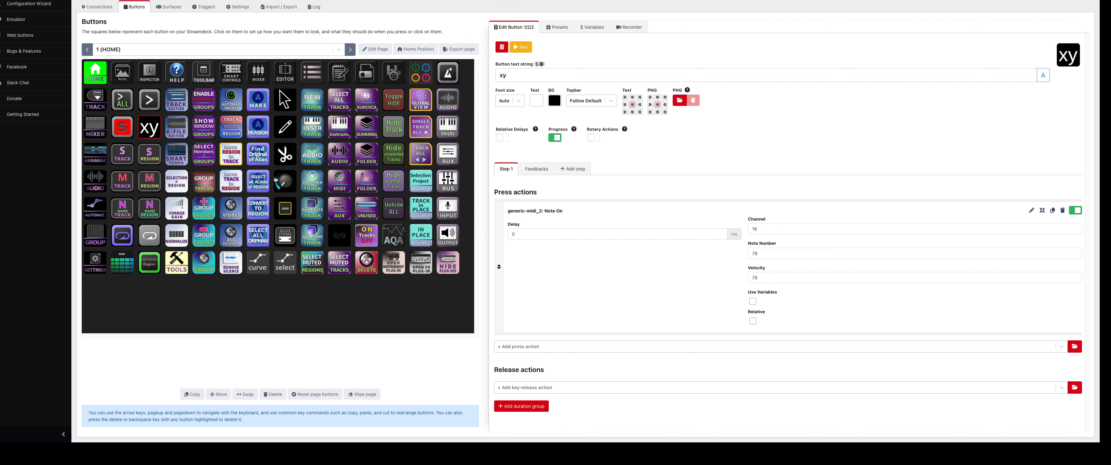
Switch to Companion and check the scissors button's Note On note number and velocity.
left_click(285, 157)
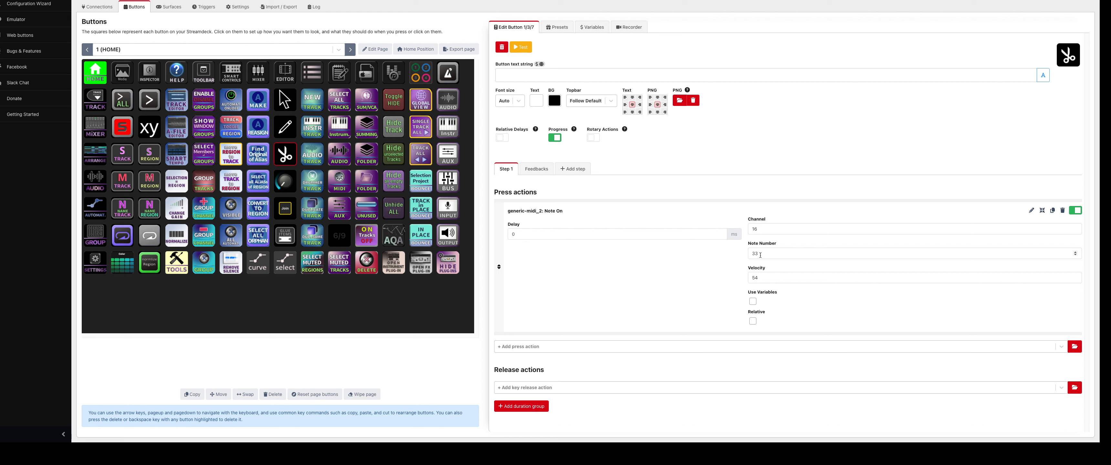
left_click_drag(760, 255, 744, 257)
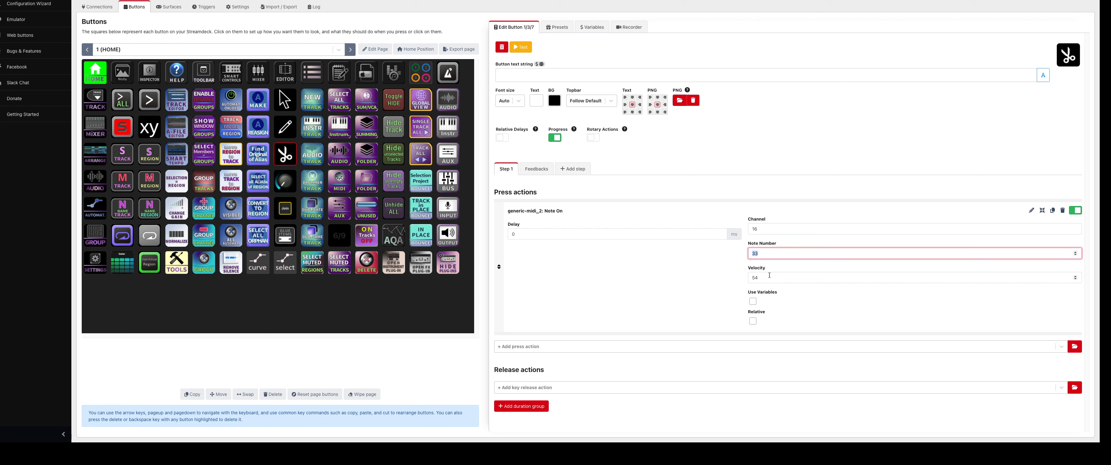
left_click_drag(768, 276, 738, 281)
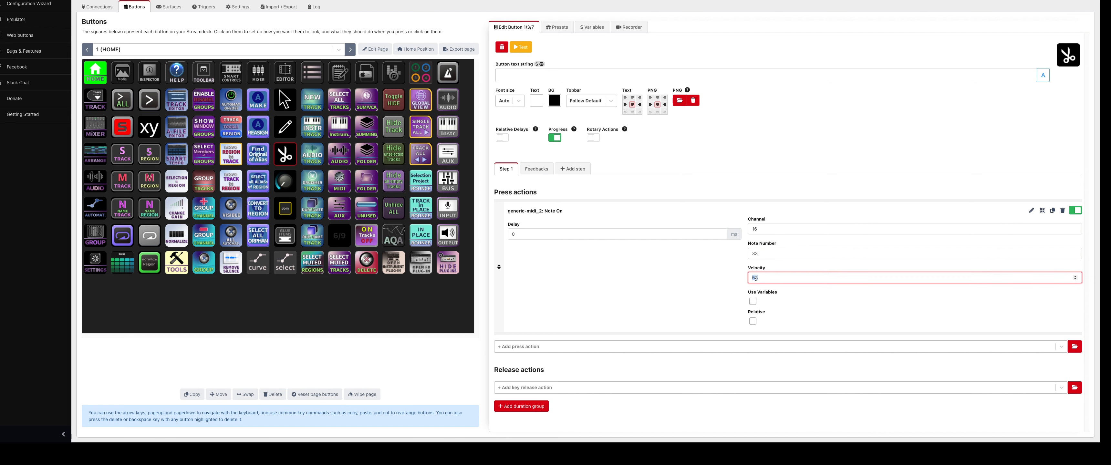
left_click(682, 275)
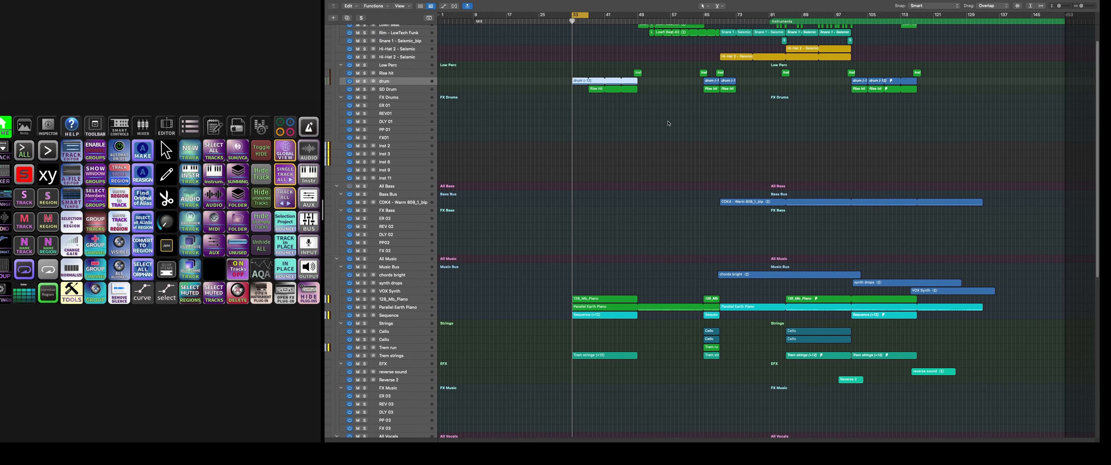
Switch to Logic Pro, search the key commands for "scisso" and inspect the MIDI input message assigned to Set Scissors Tool.
left_click(668, 125)
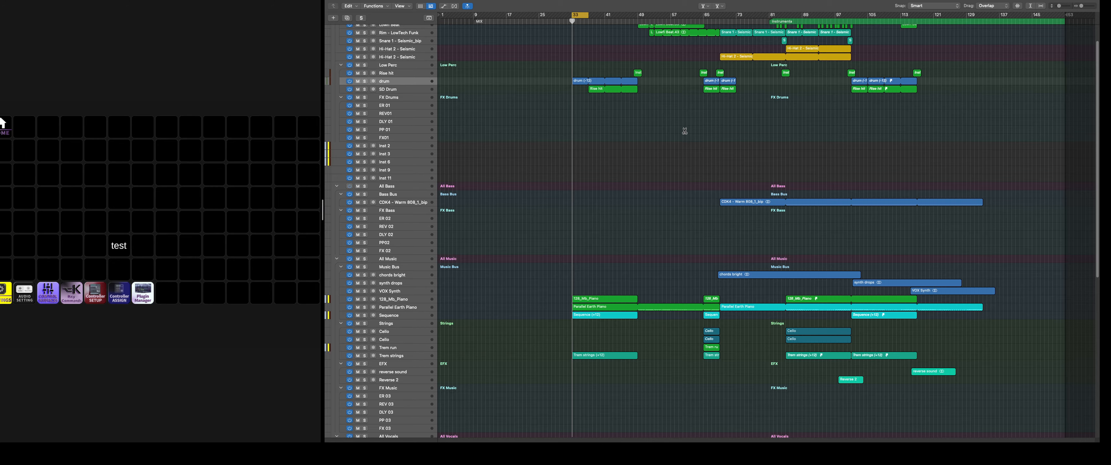
key("alt+k")
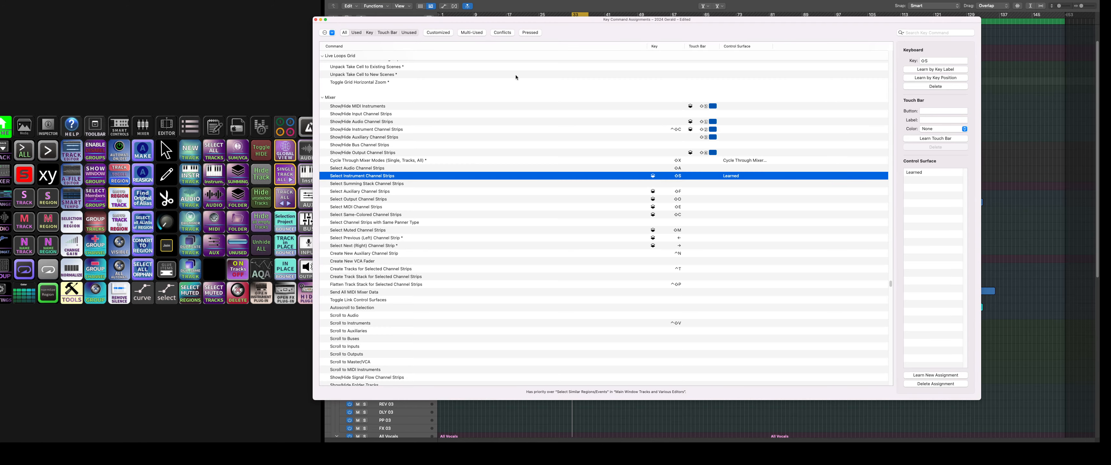
left_click(912, 33)
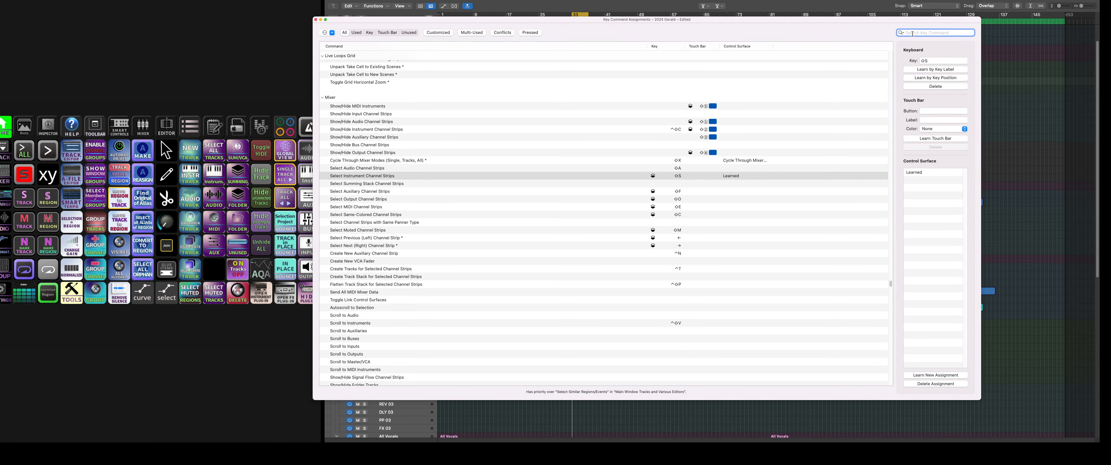
type("scisso")
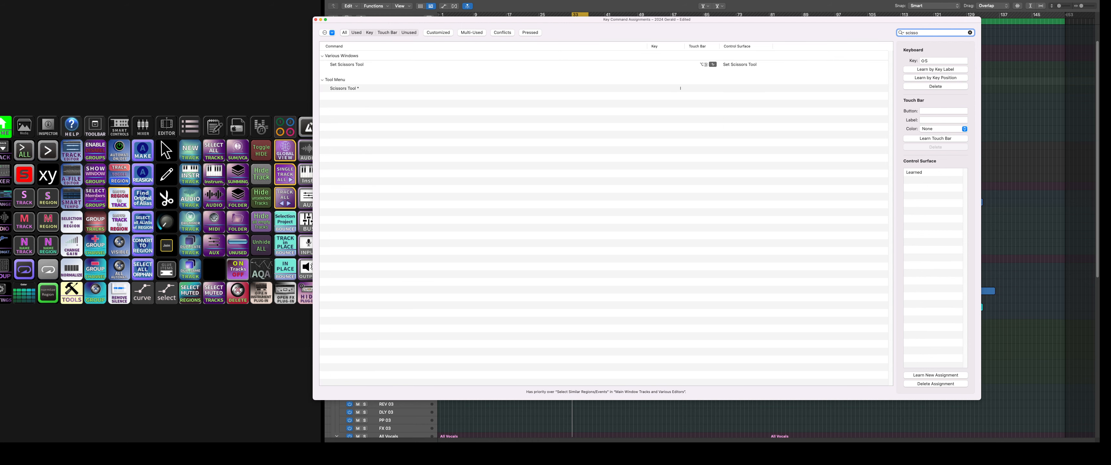
left_click(487, 90)
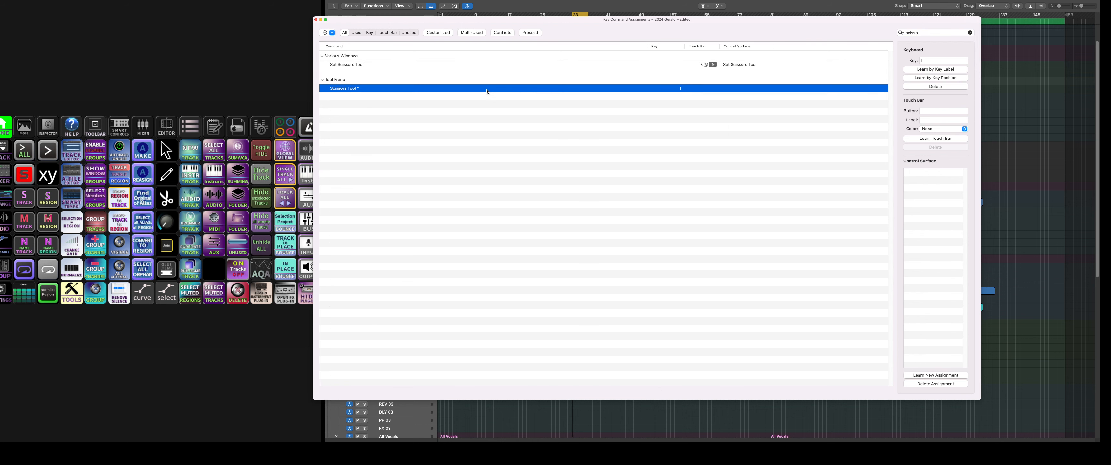
left_click(480, 65)
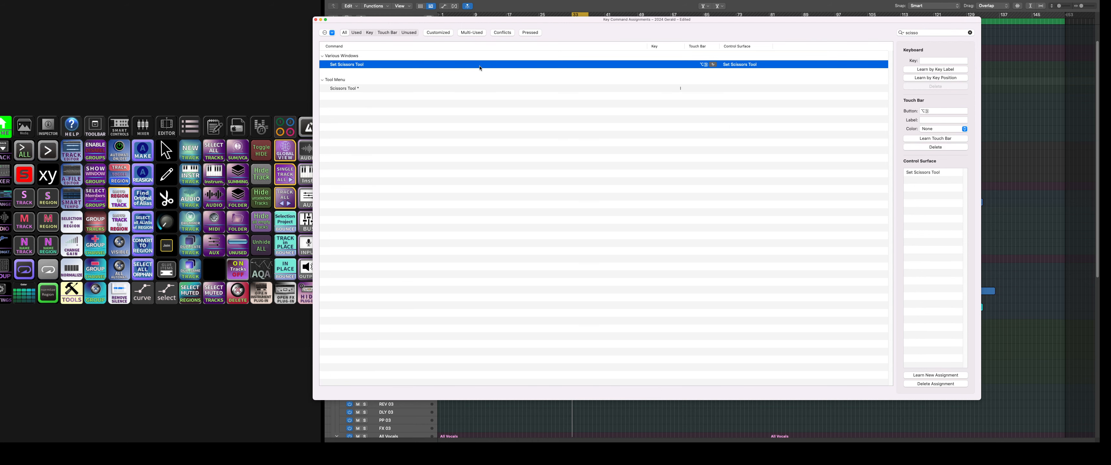
double_click(928, 172)
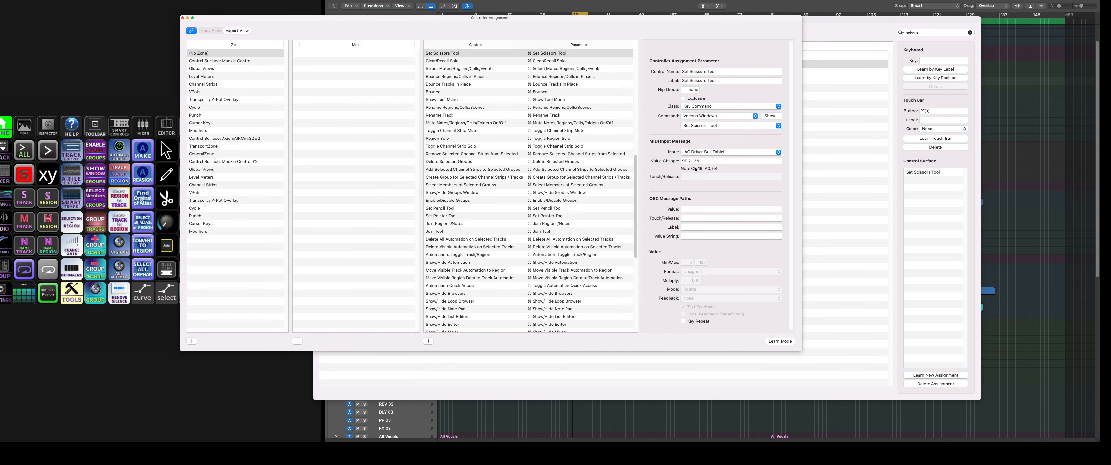
left_click(182, 17)
left_click(316, 20)
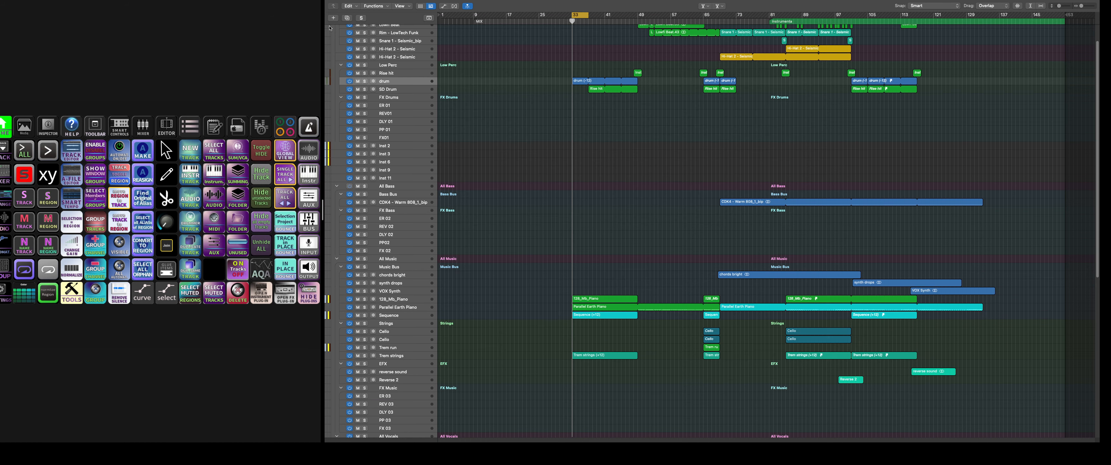
Switch back to the Pointer tool and briefly recheck the scissors button's Note On action in Companion.
key("t")
key("t")
key("ctrl+Left")
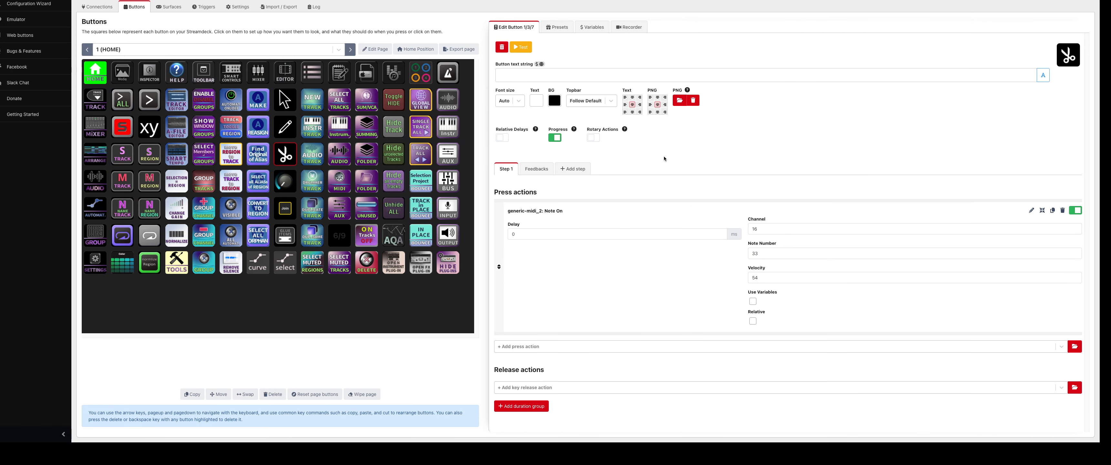
key("ctrl+Right")
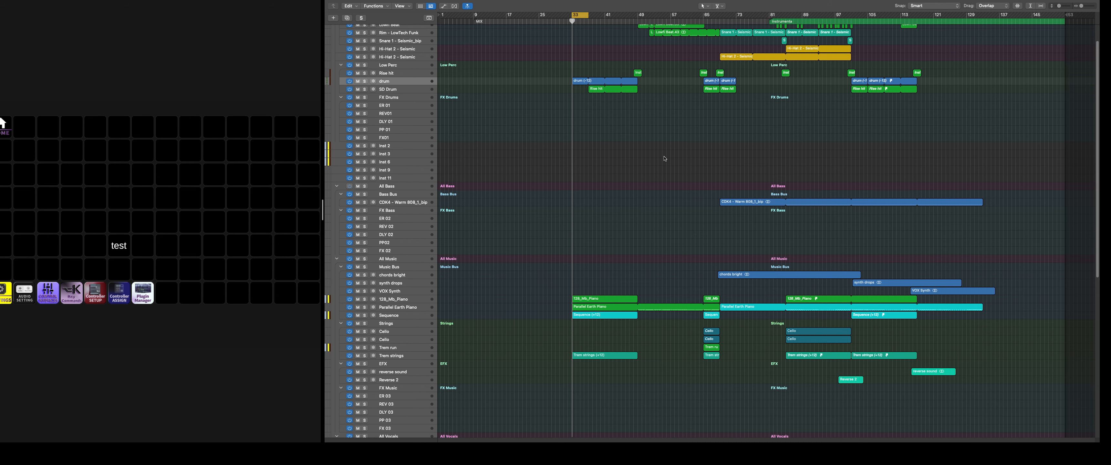
Review the port and device settings of Mackie Control #2 in the control surface setup and close the window.
key("alt+shift+k")
left_click(643, 227)
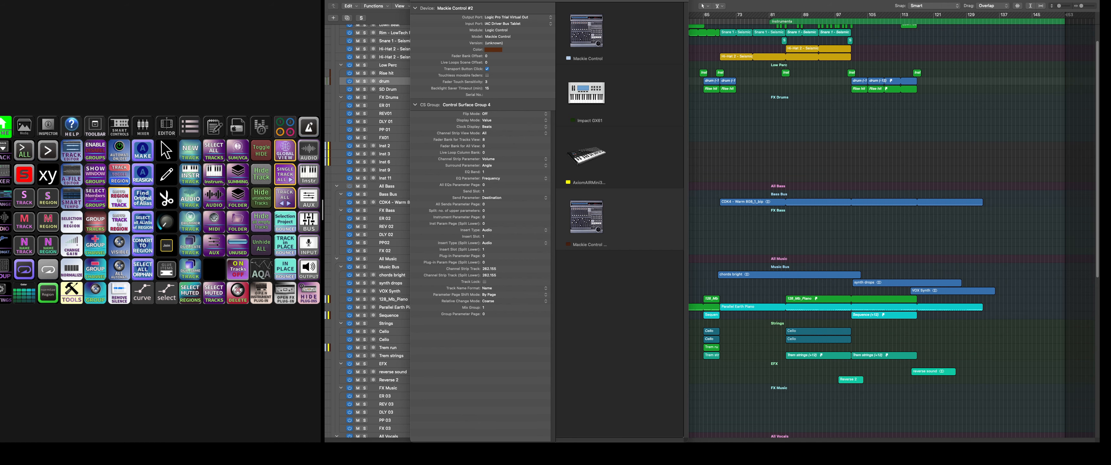
key("super+w")
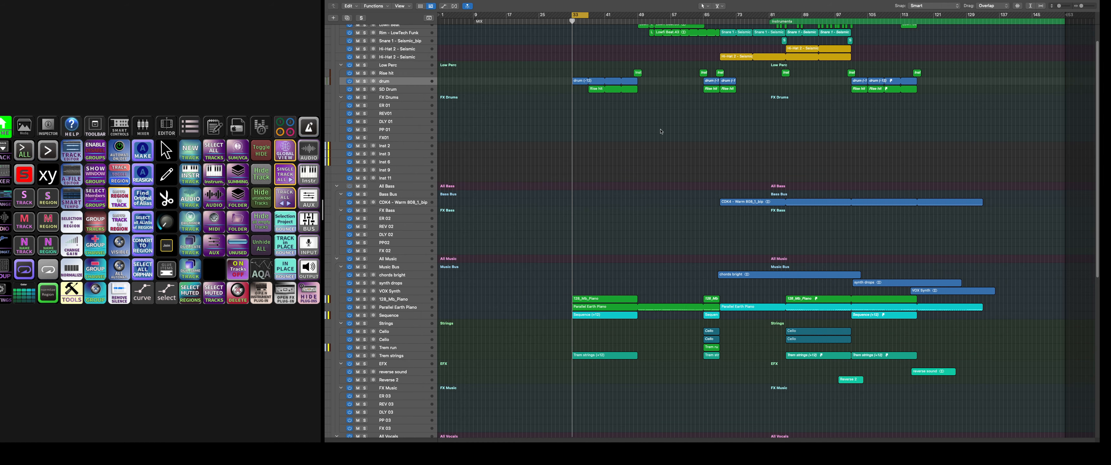
Switch to Companion and check the Note On note number and velocity of the Instr mixer filter button.
left_click(308, 174)
key("ctrl+Left")
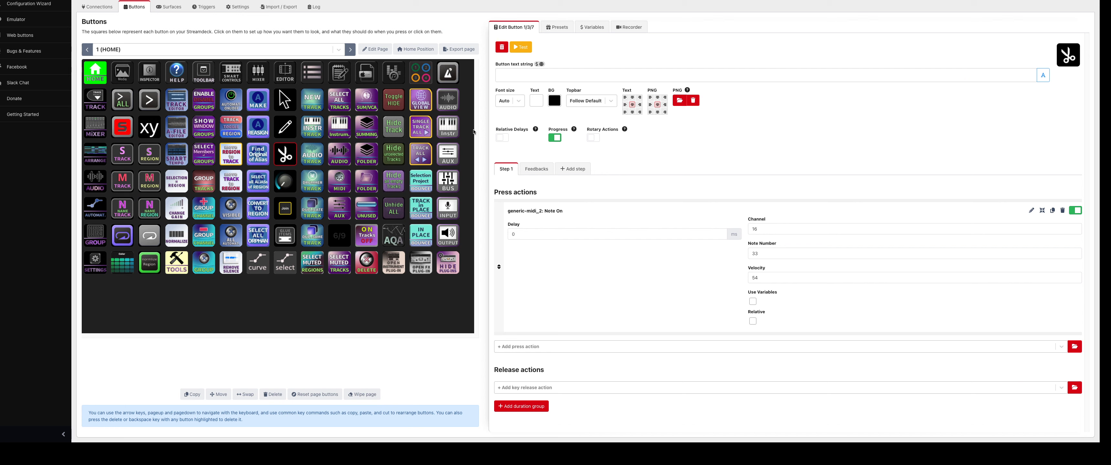
left_click(444, 127)
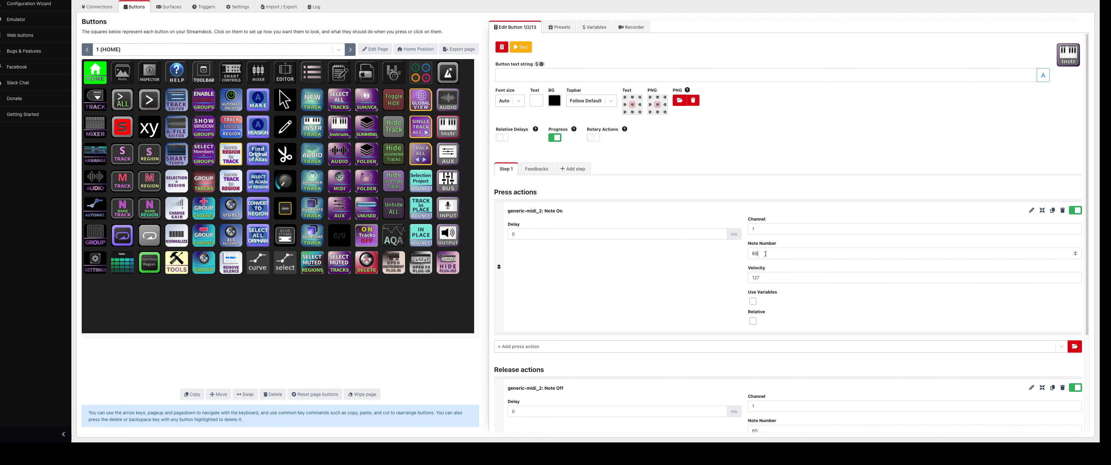
left_click_drag(765, 253, 745, 278)
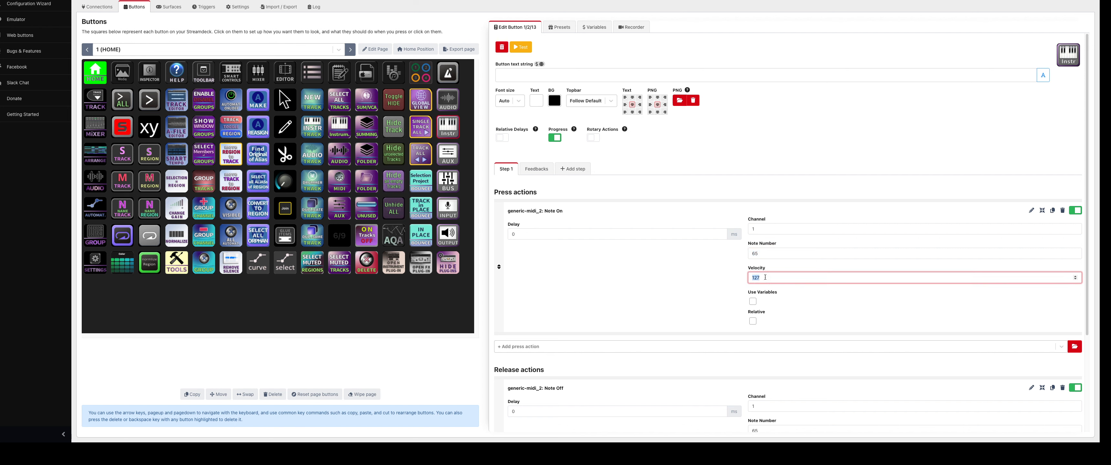
left_click(700, 275)
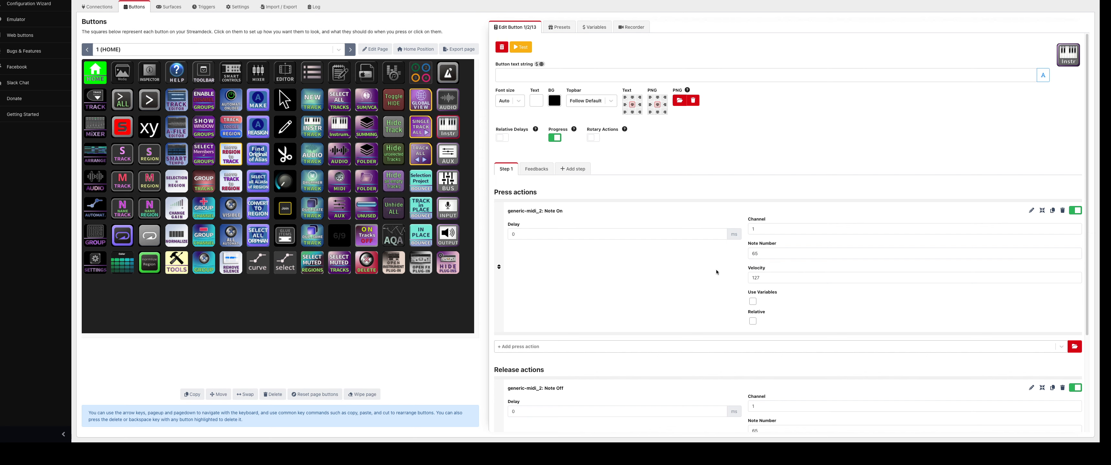
Switch to Logic Pro, open the Mixer, filter it to instrument and aux channel strips in turn, and restore all types in Tracks view.
key("ctrl+Right")
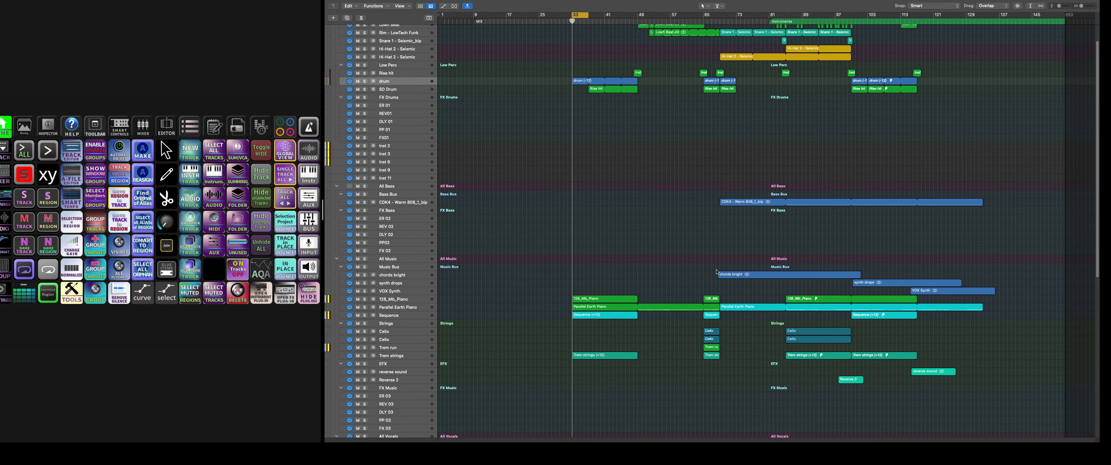
key("x")
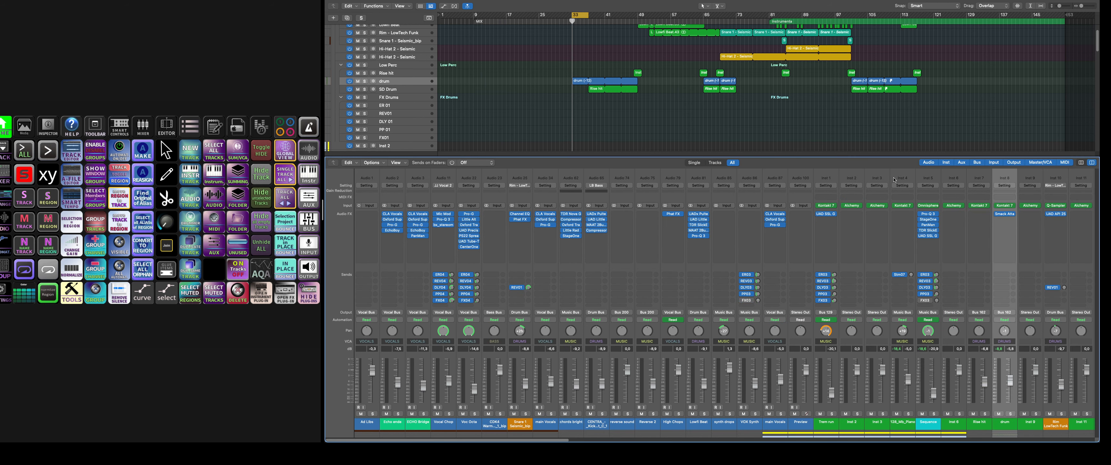
key("alt+i")
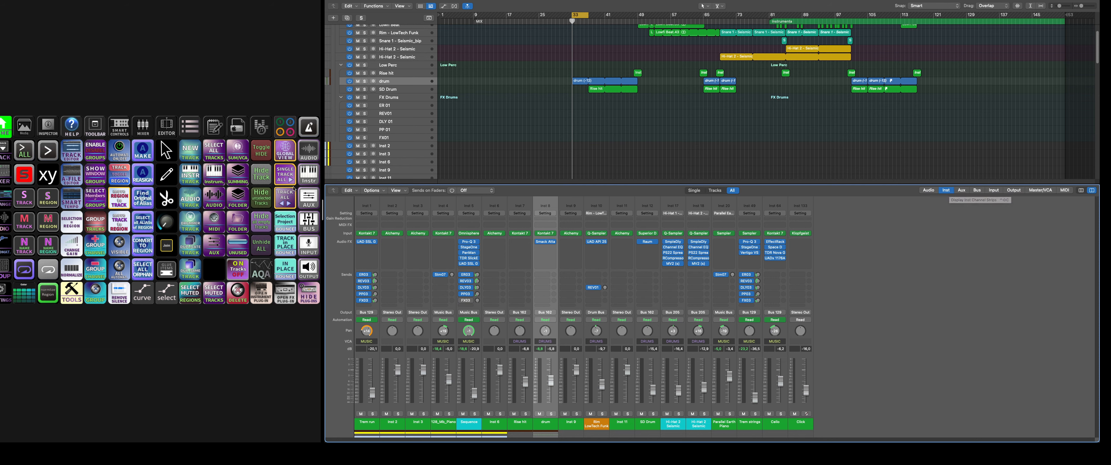
left_click(311, 199)
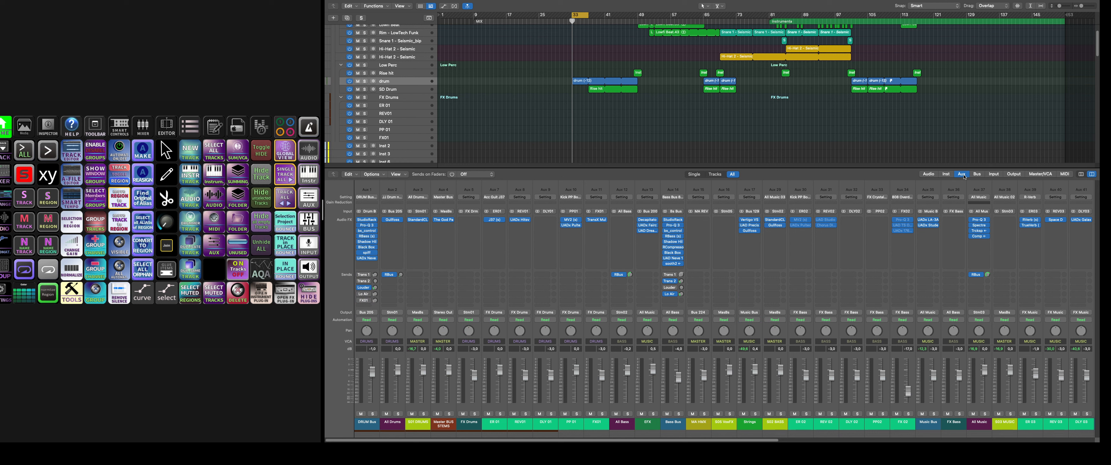
left_click(282, 152)
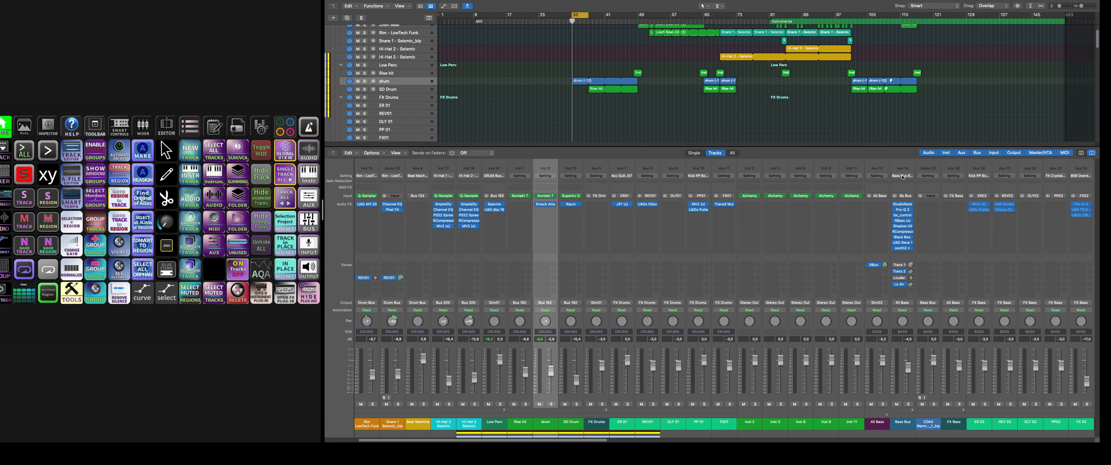
Cycle the Mixer through its All, Single and Tracks views using the Companion mixer view buttons, ending in Tracks view.
left_click(283, 175)
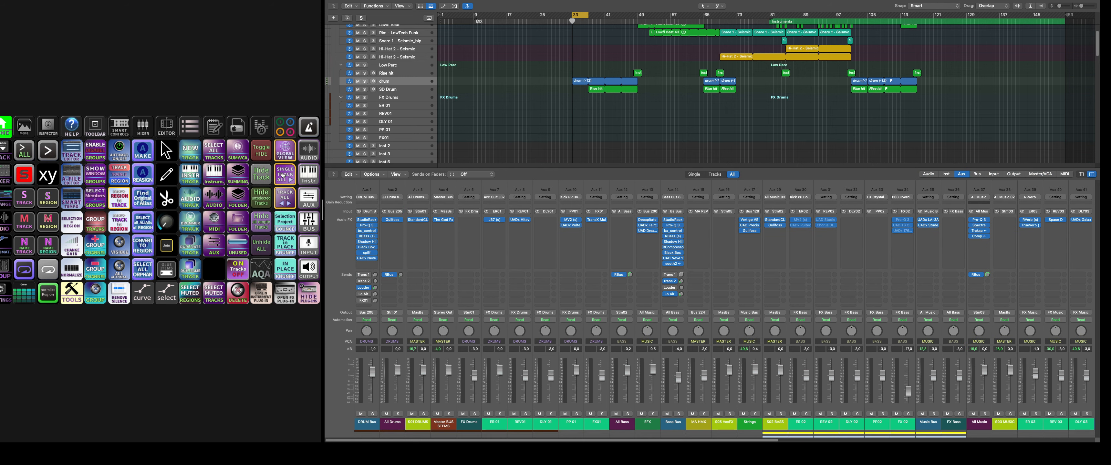
left_click(282, 175)
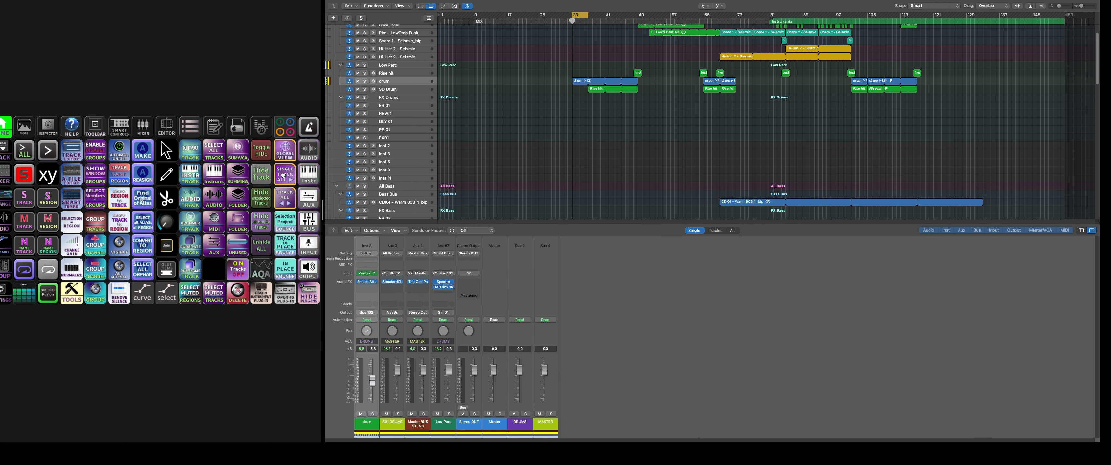
left_click(283, 174)
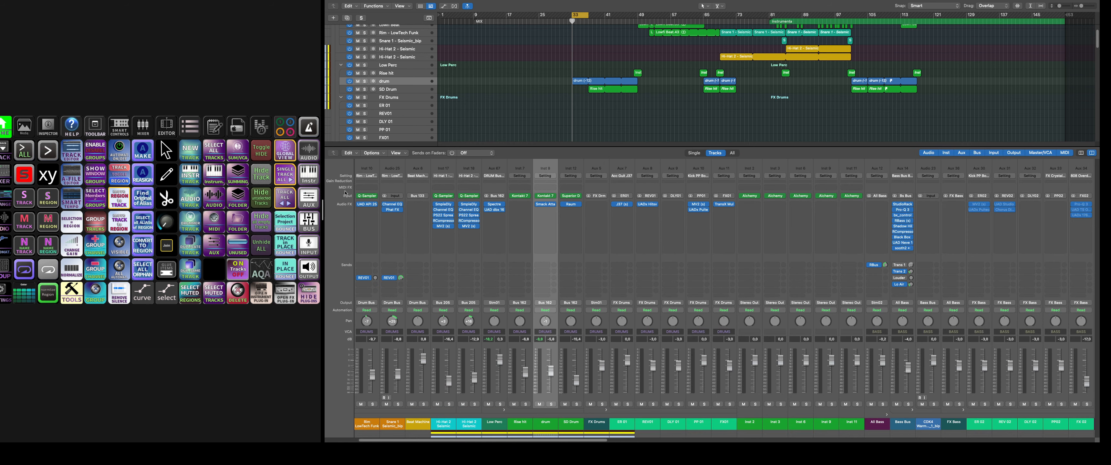
left_click(282, 203)
left_click(283, 202)
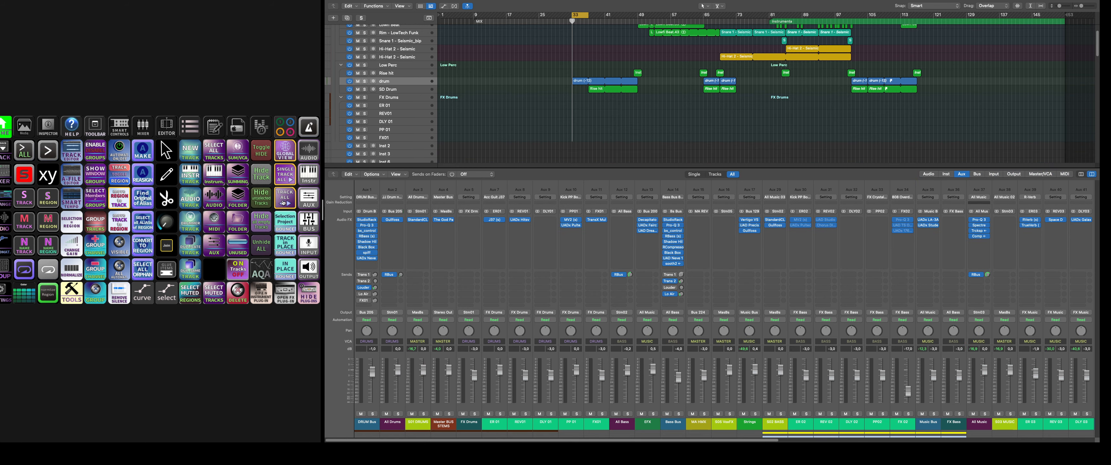
left_click(283, 203)
left_click(283, 203)
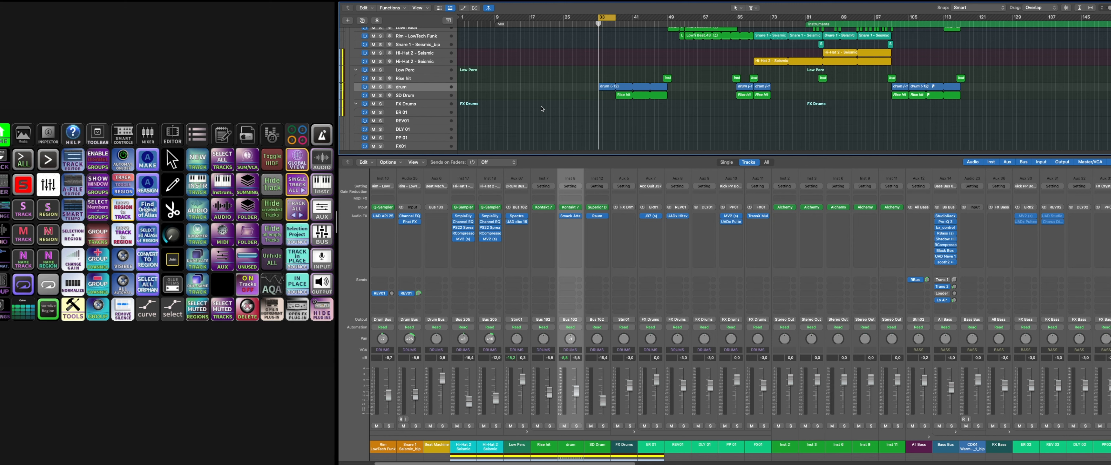
With the Mixer closed and all track stacks collapsed, delete the unused instrument tracks from Inst 2 through Inst 11.
key("x")
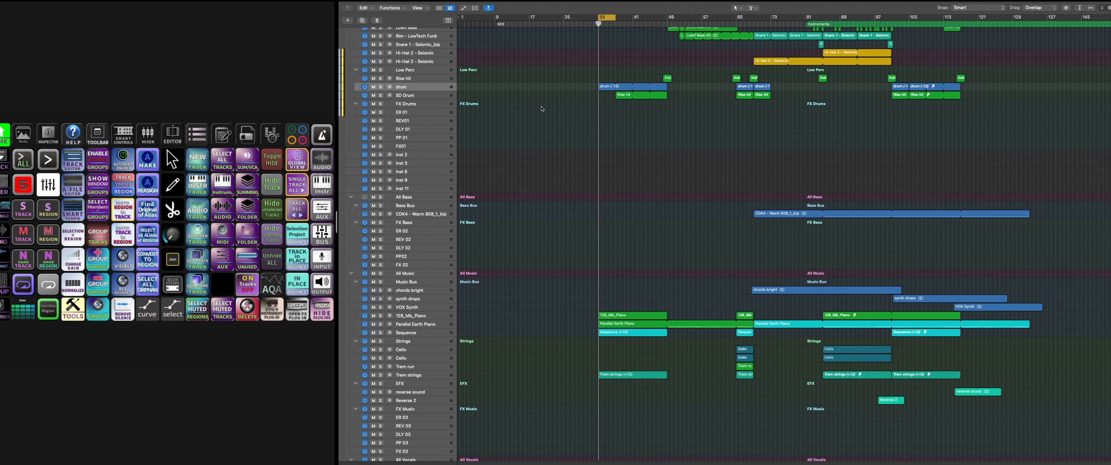
scroll(682, 131, "up", 2)
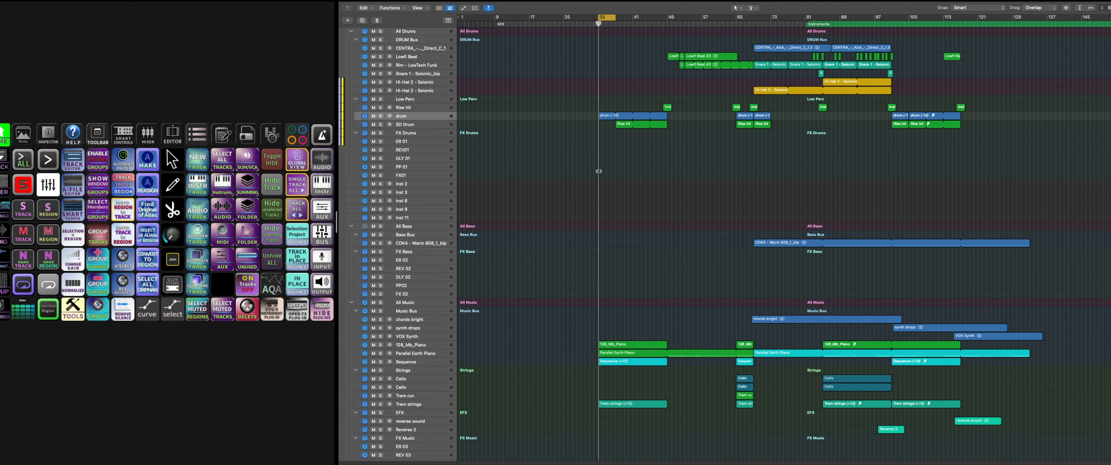
scroll(599, 171, "down", 15)
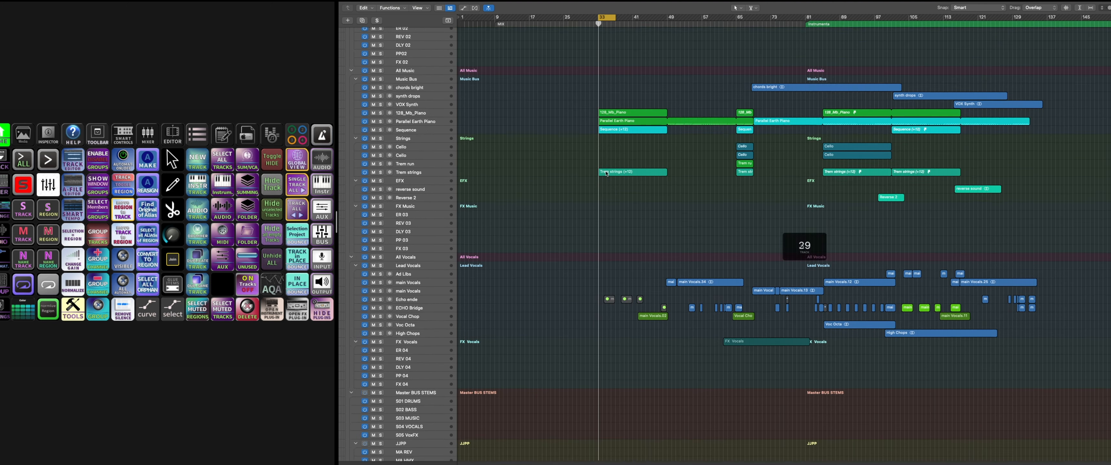
scroll(606, 173, "up", 13)
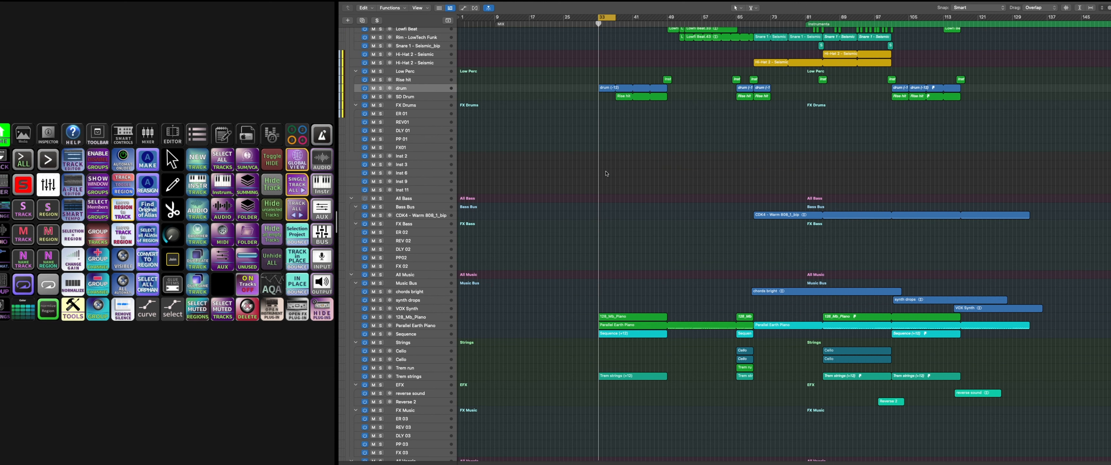
key("ctrl+super+Left")
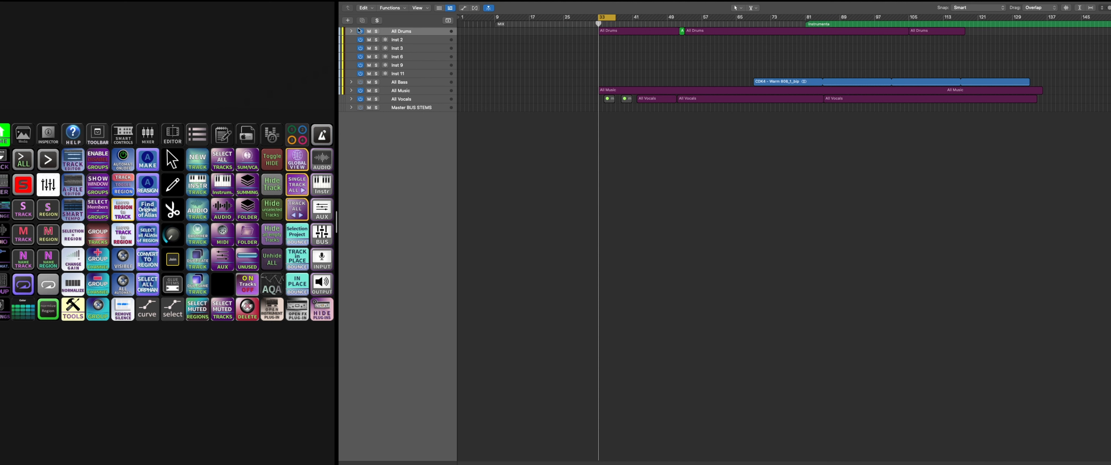
left_click(414, 41)
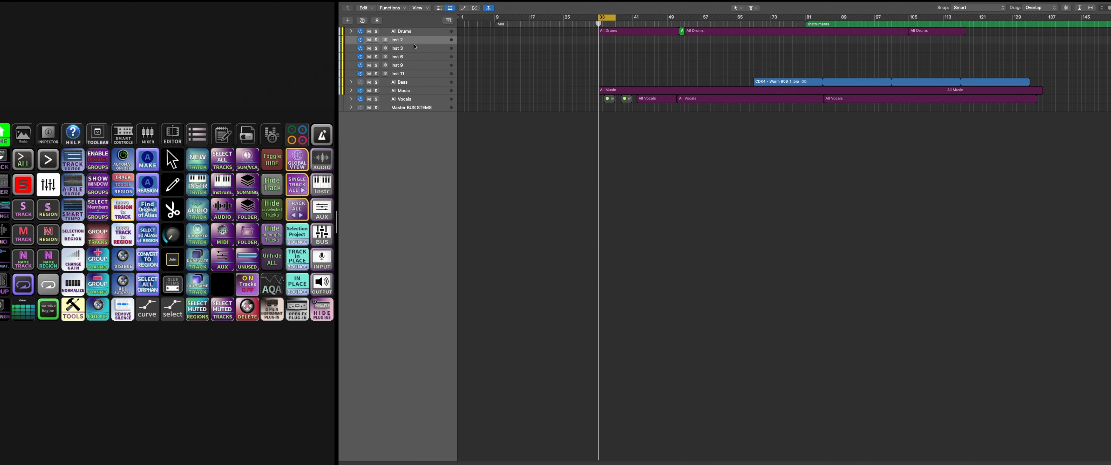
left_click(416, 74, "shift")
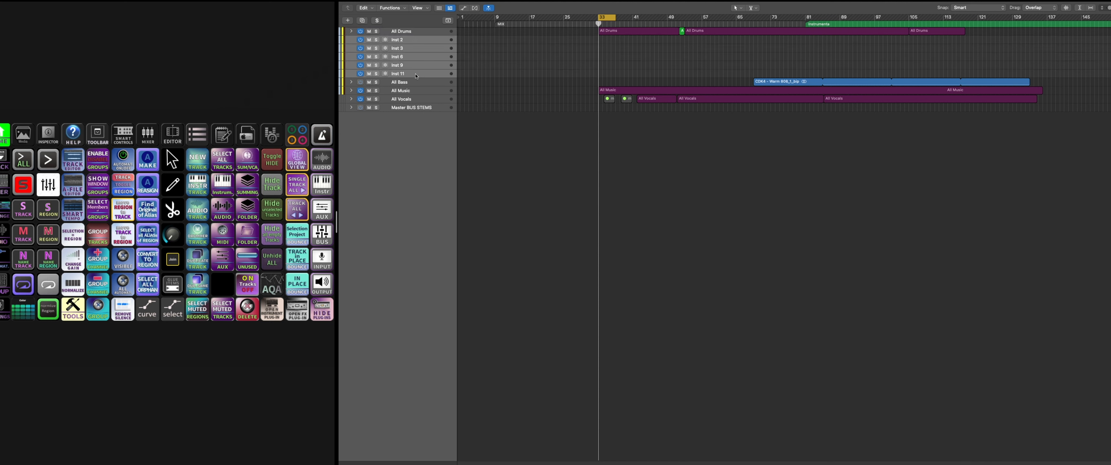
Expand the All Drums stack and hide every track outside the range from All Drums to FX01, with the Mixer open.
left_click(418, 32)
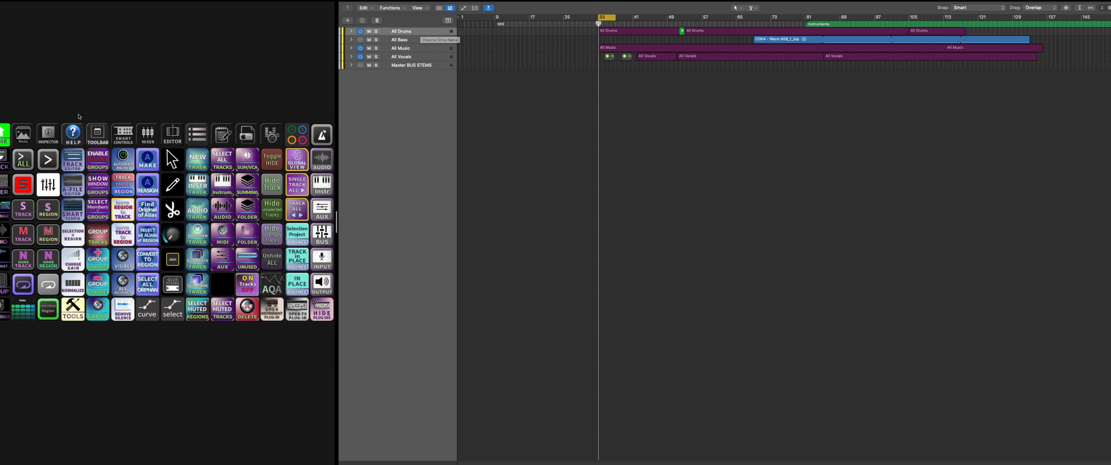
left_click(46, 160)
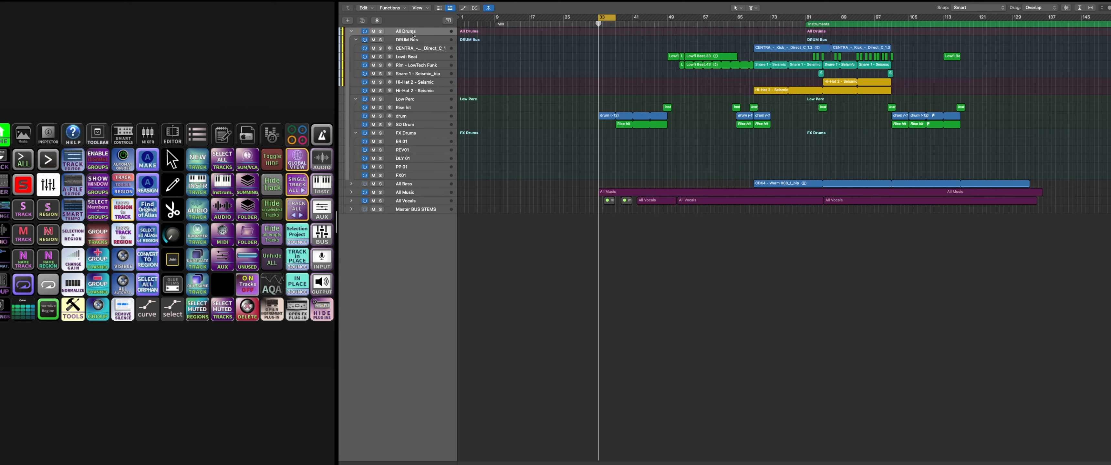
left_click(414, 176, "shift")
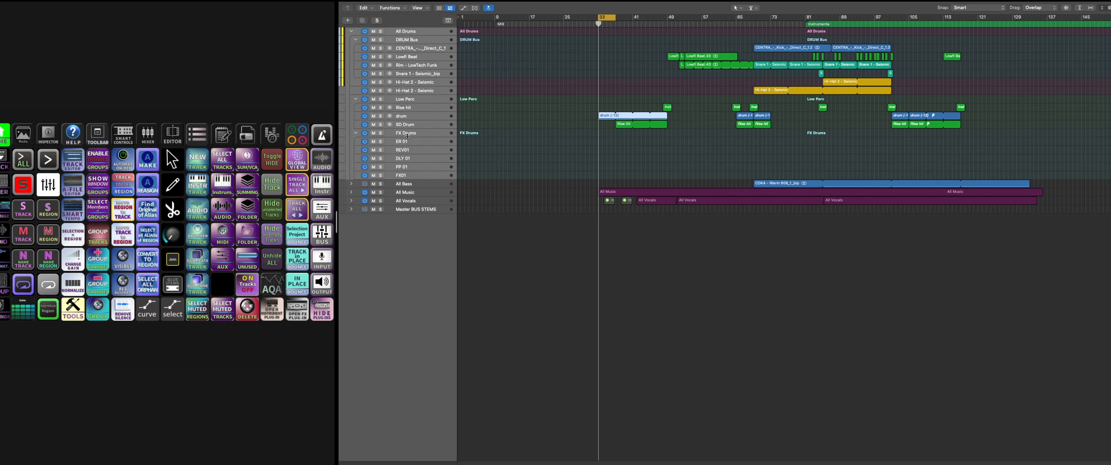
left_click(273, 213)
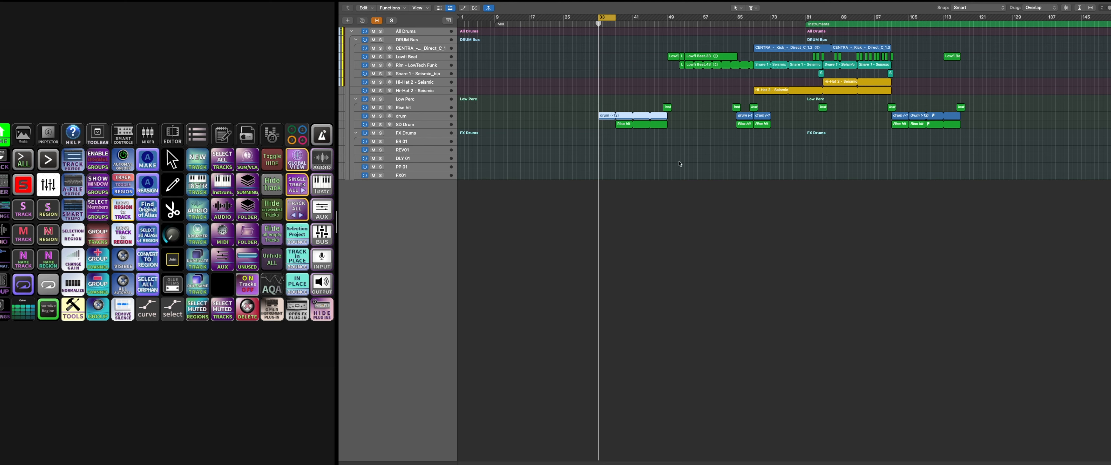
key("x")
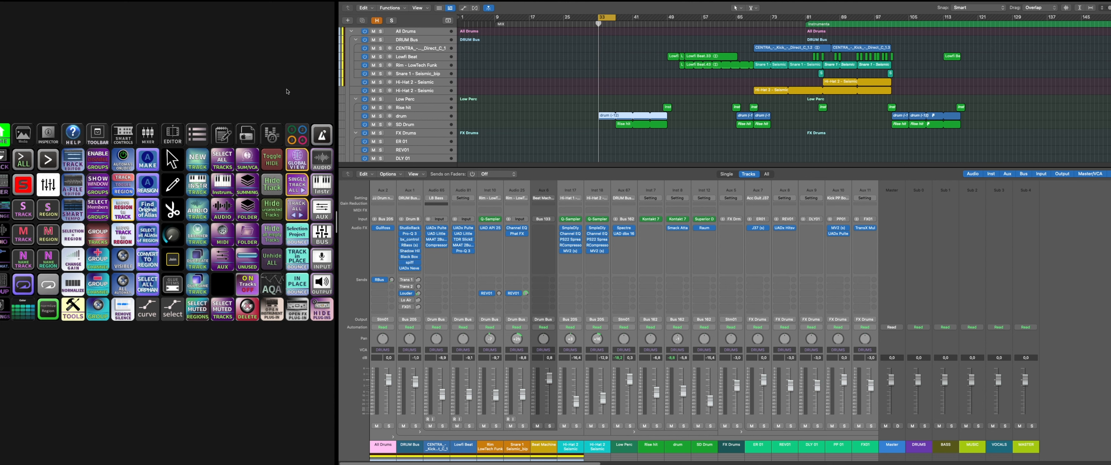
Unhide all tracks with the Mixer closed, and collapse and re-expand all track stacks.
left_click(272, 264)
left_click(502, 107)
key("x")
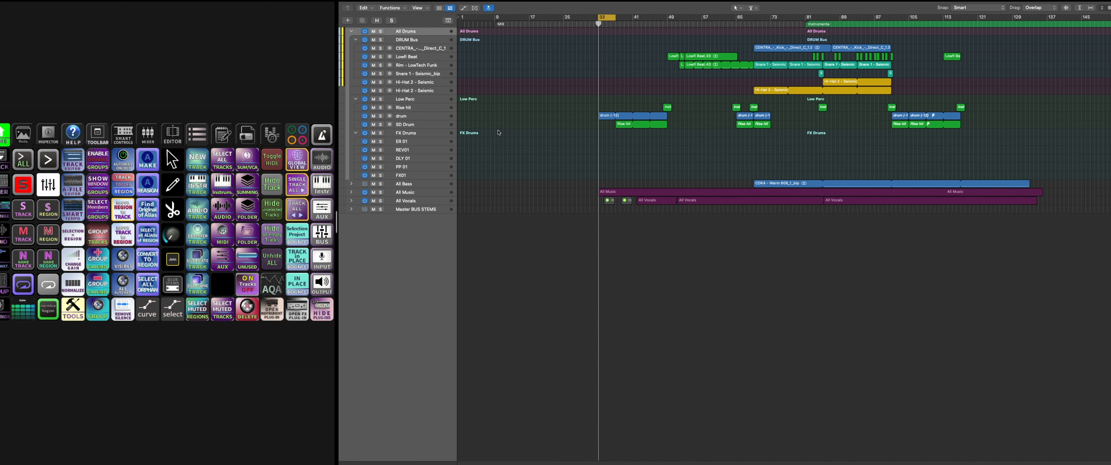
key("ctrl+super+Left")
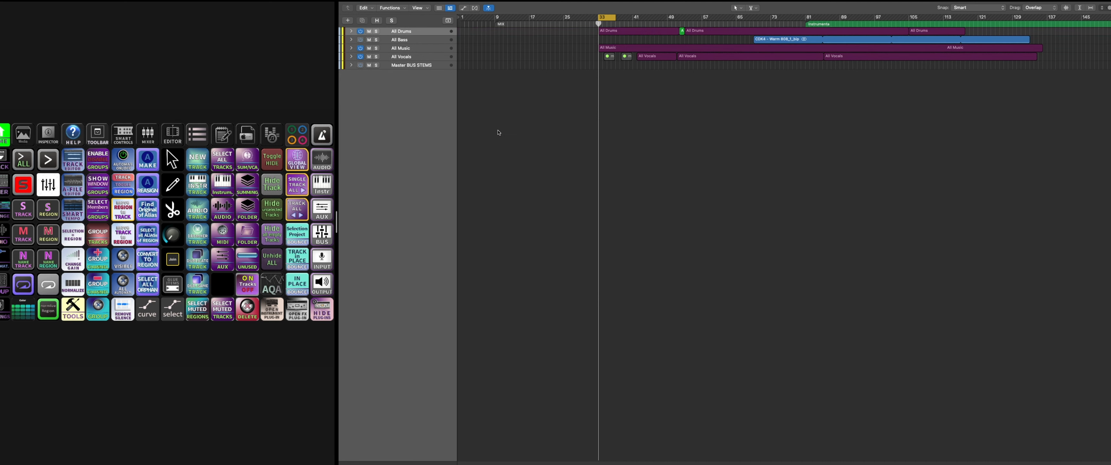
key("ctrl+super+Right")
Select all track stack main tracks, starting from the Rim - LowTech Funk track, and assign them to new group 5 in the Groups window.
left_click(439, 67)
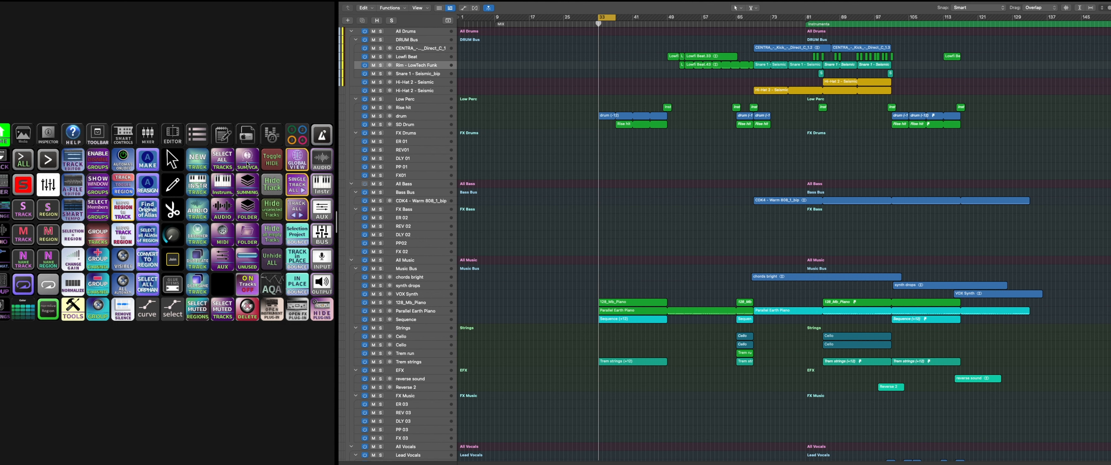
key("ctrl+shift+s")
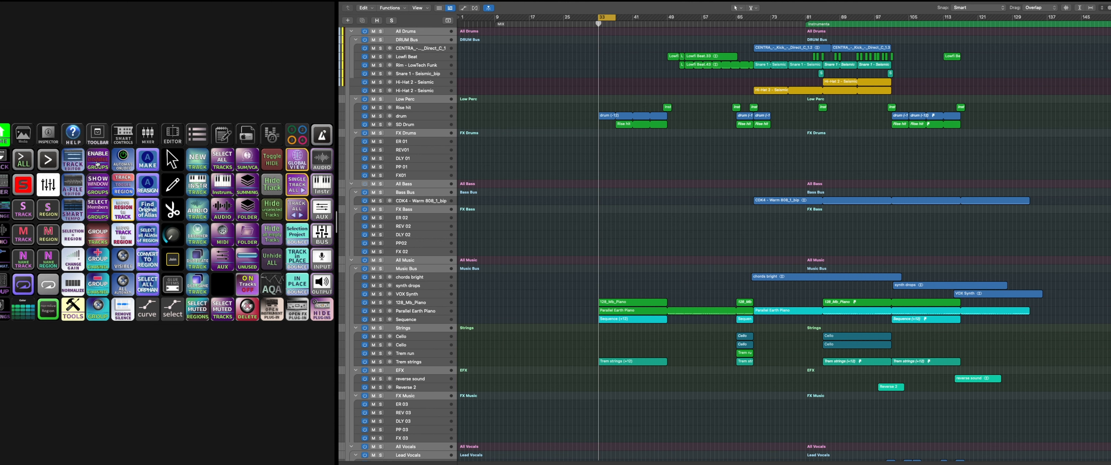
left_click(96, 190)
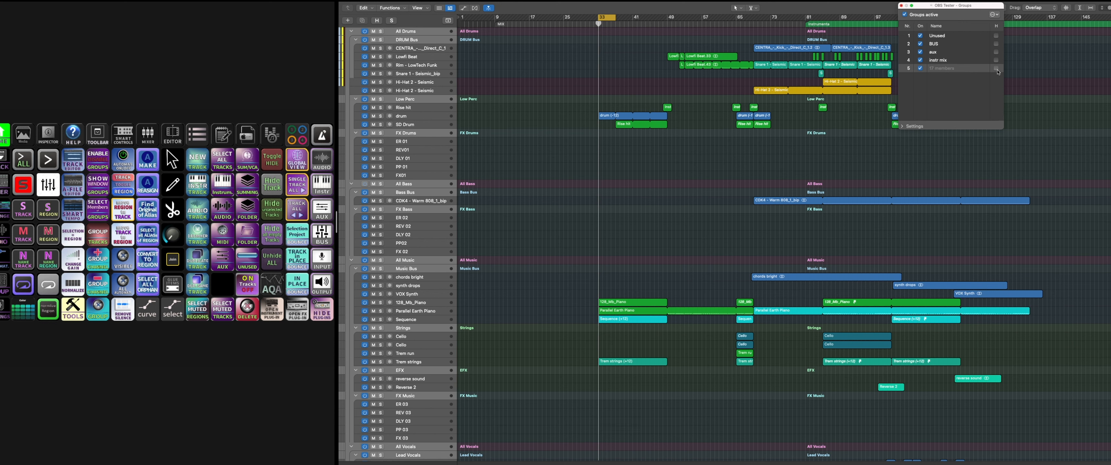
Hide the members of group 5, open the Mixer to check the remaining channel strips, and show the members again.
left_click(996, 69)
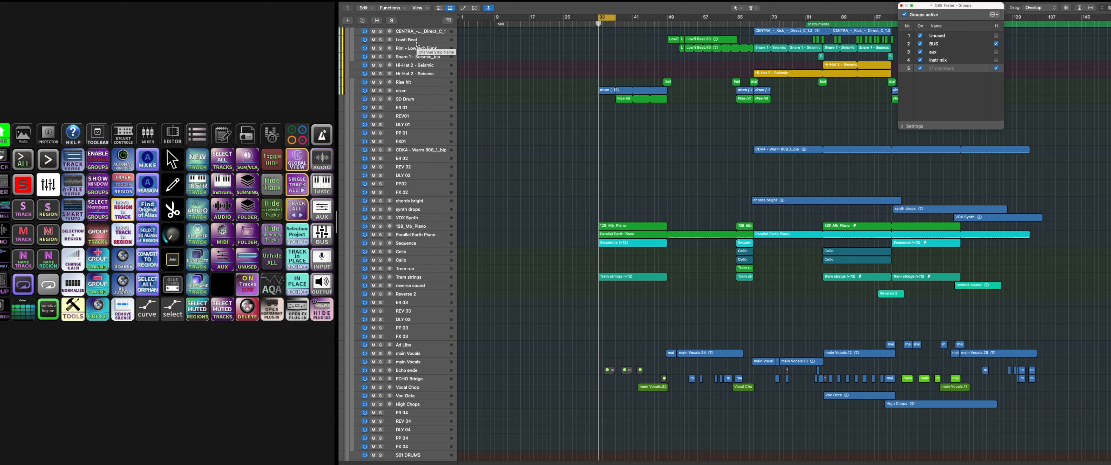
key("x")
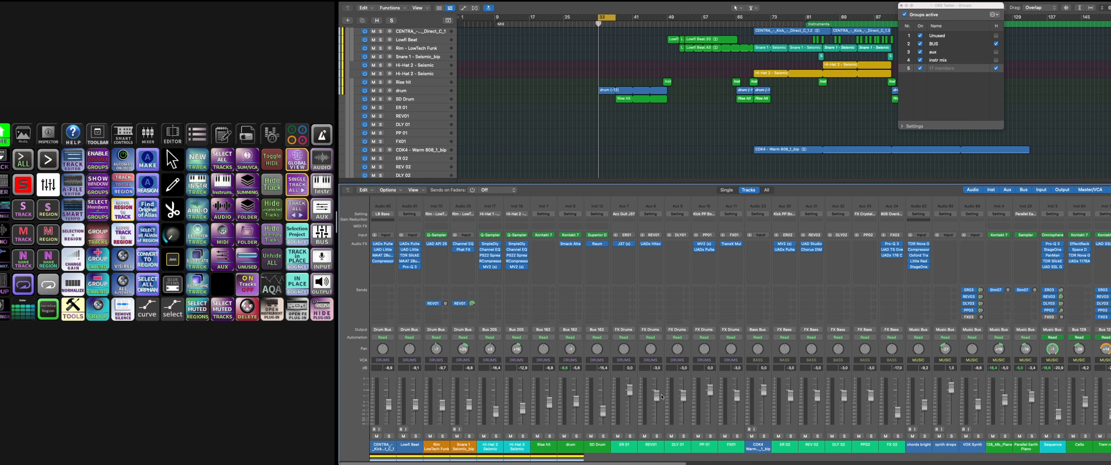
left_click(995, 68)
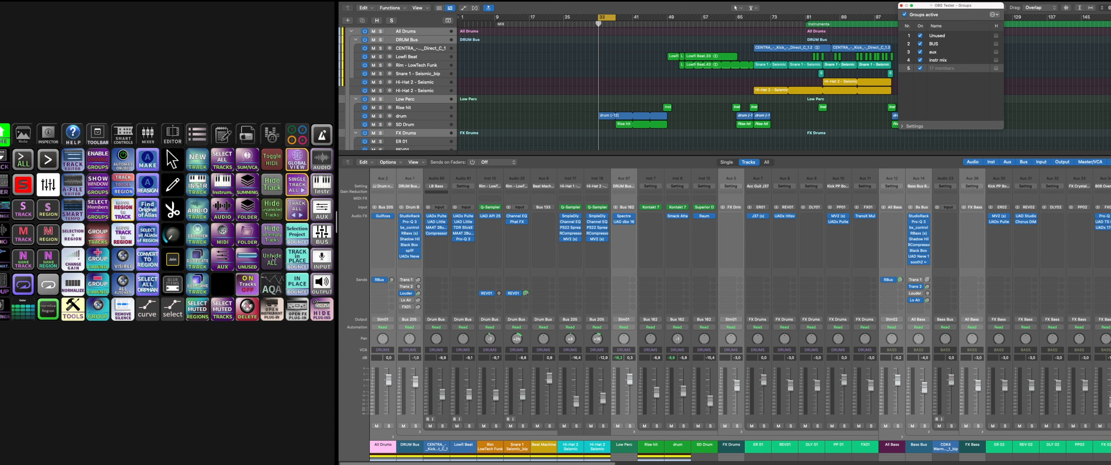
Close the Groups window, hide all unselected tracks so only the stack main tracks show, and unhide all tracks again.
left_click(272, 209)
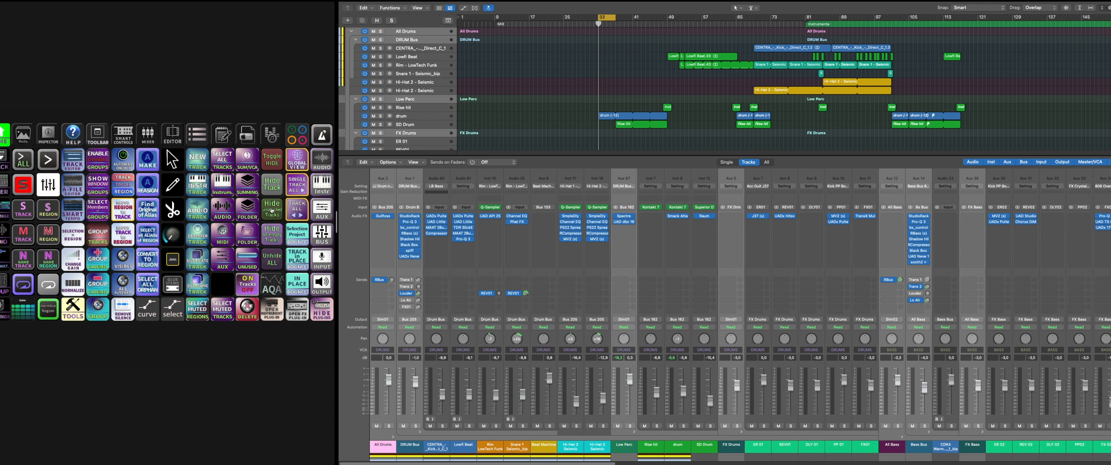
left_click(272, 210)
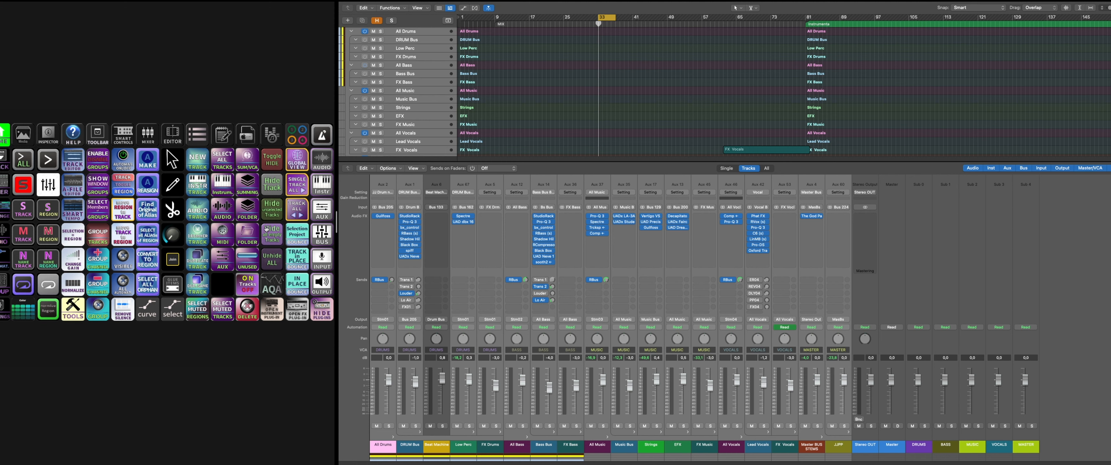
left_click(273, 264)
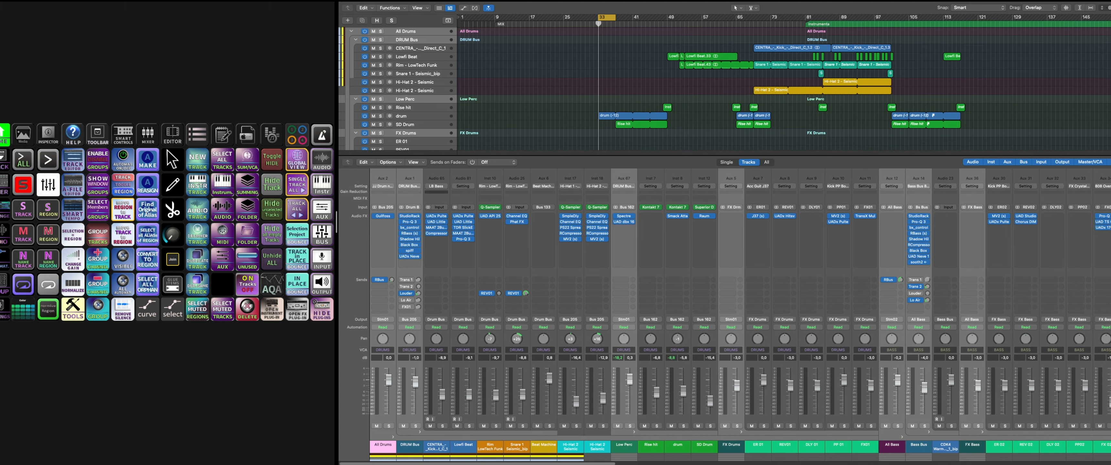
With all track stacks collapsed and the Groups window open, select the All Drums, All Bass, All Music and All Vocals channel strips in turn.
left_click(351, 32)
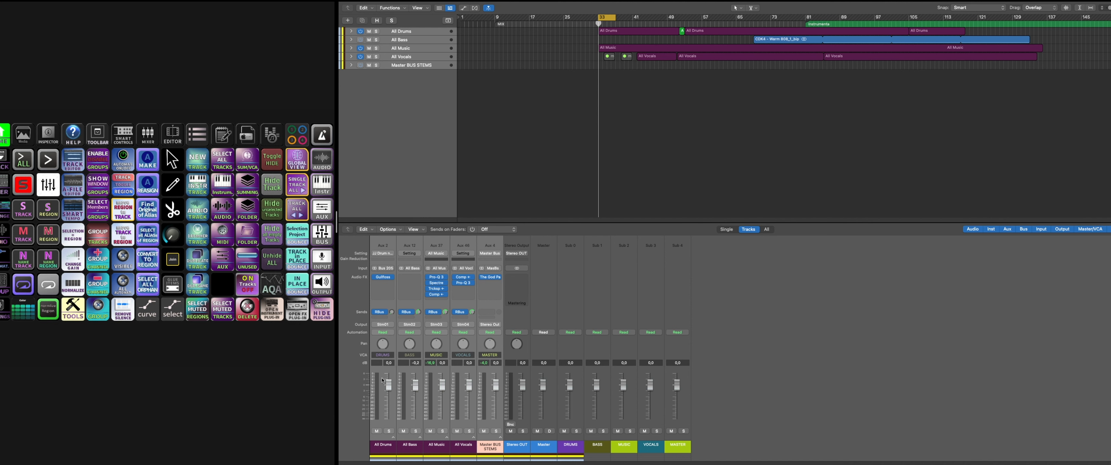
left_click(380, 444)
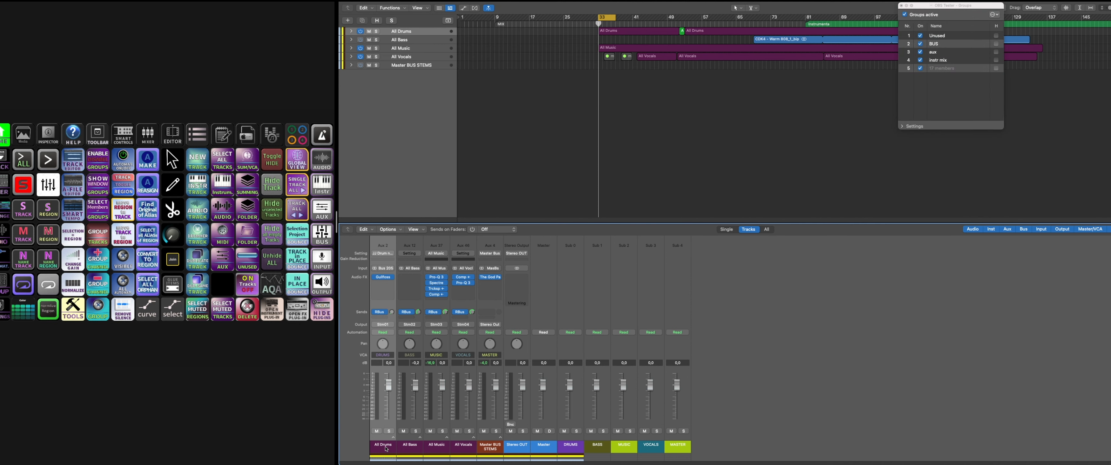
left_click(410, 444)
left_click(436, 444)
left_click(463, 449)
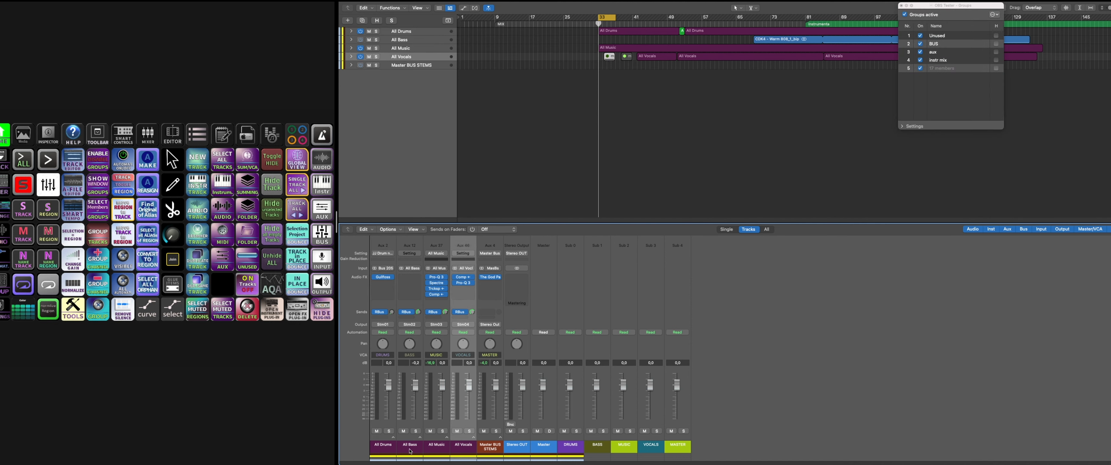
left_click(397, 448)
left_click(436, 449)
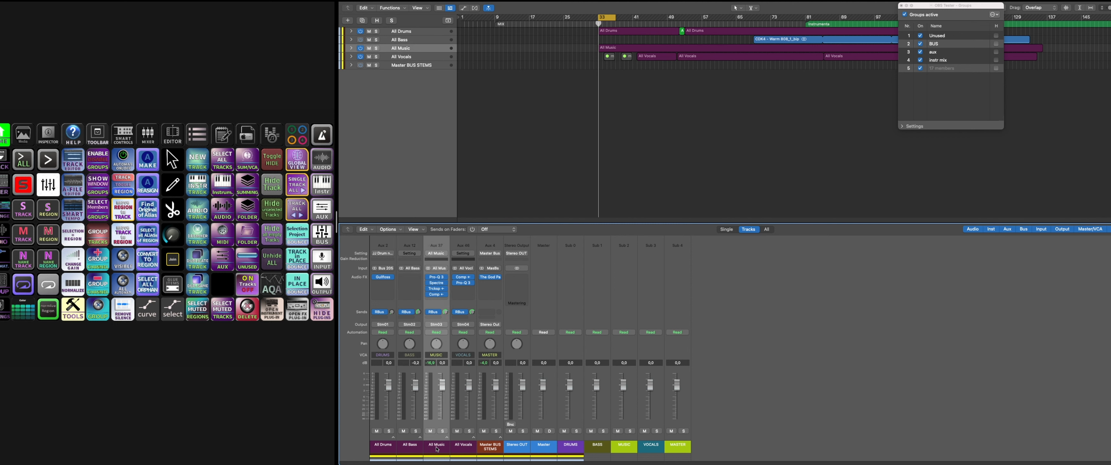
left_click(466, 449)
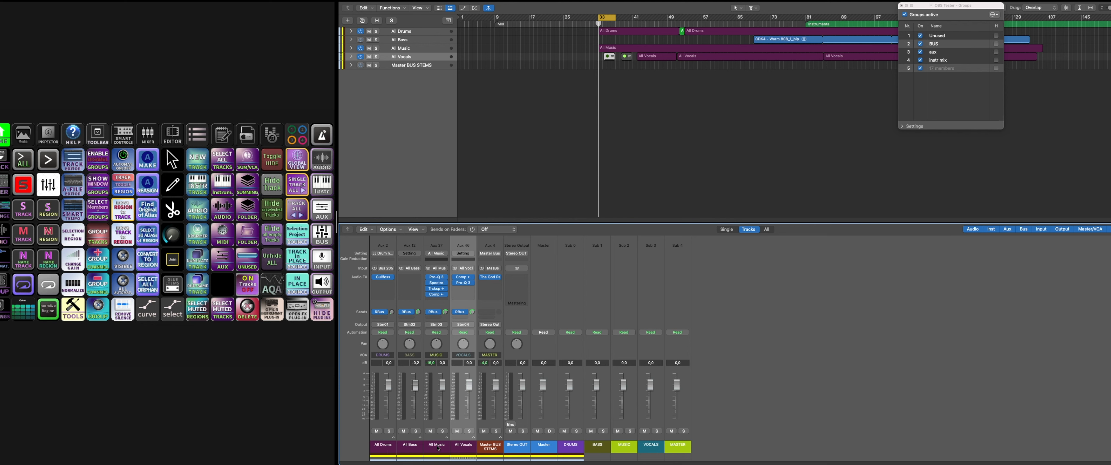
Expand the All Drums stack to its sub-stacks and select the All Bass track.
left_click(393, 441)
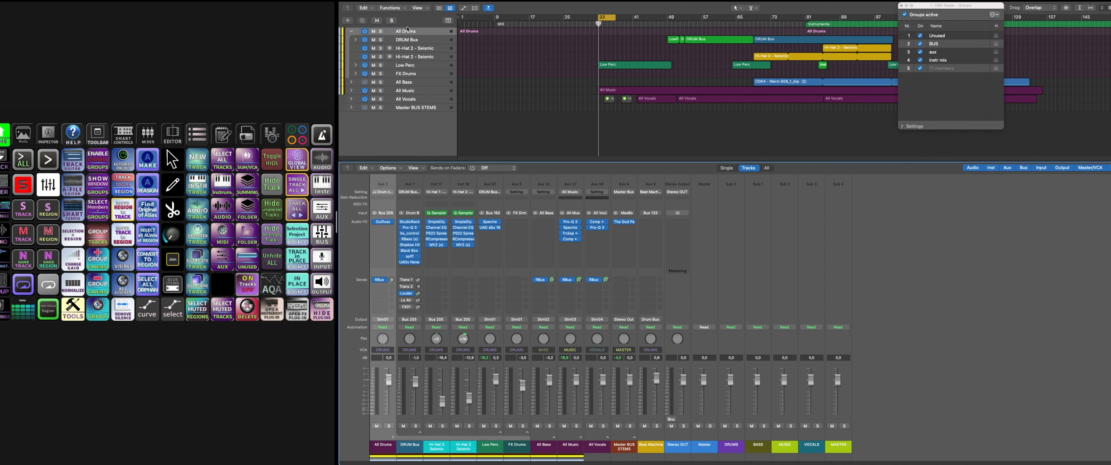
left_click(414, 83)
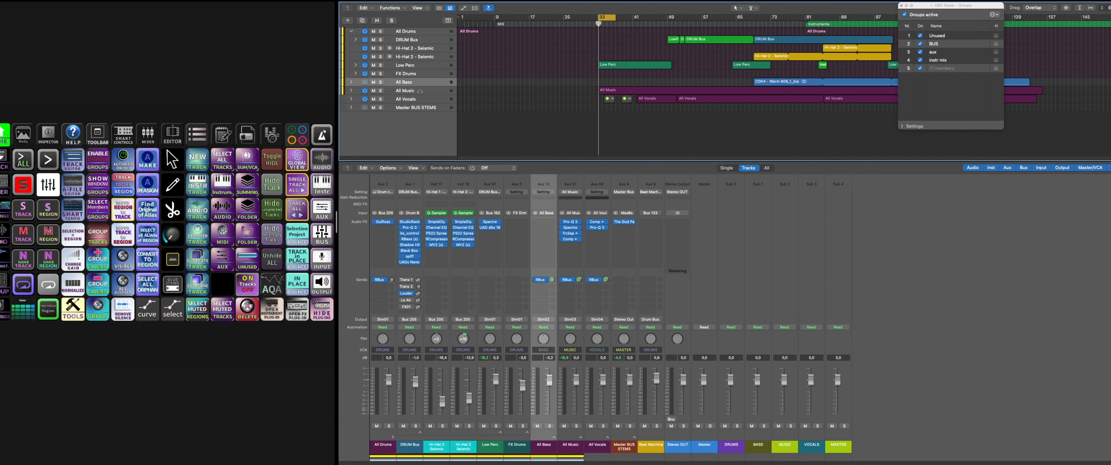
Hide the tracks from All Bass through Master BUS STEMS and expand the DRUM Bus stack.
left_click(424, 108, "shift")
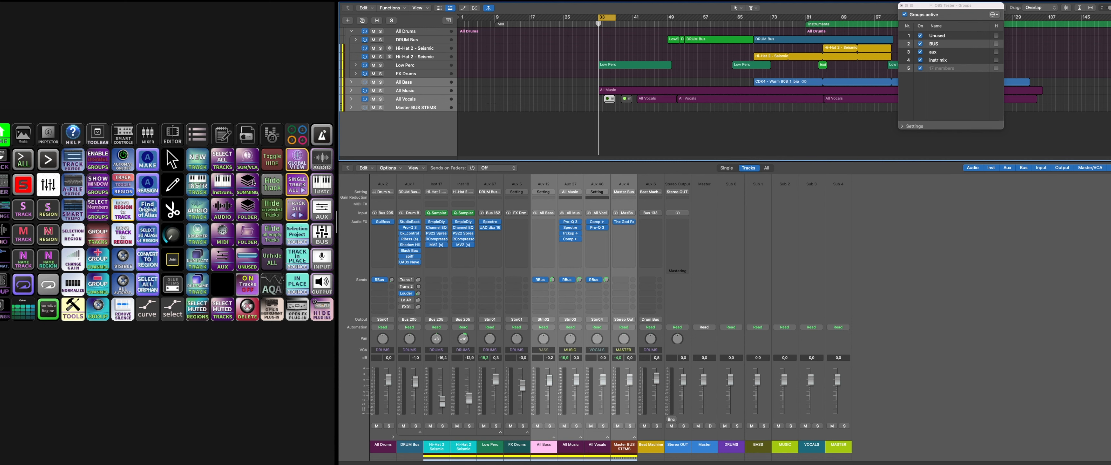
key("ctrl+h")
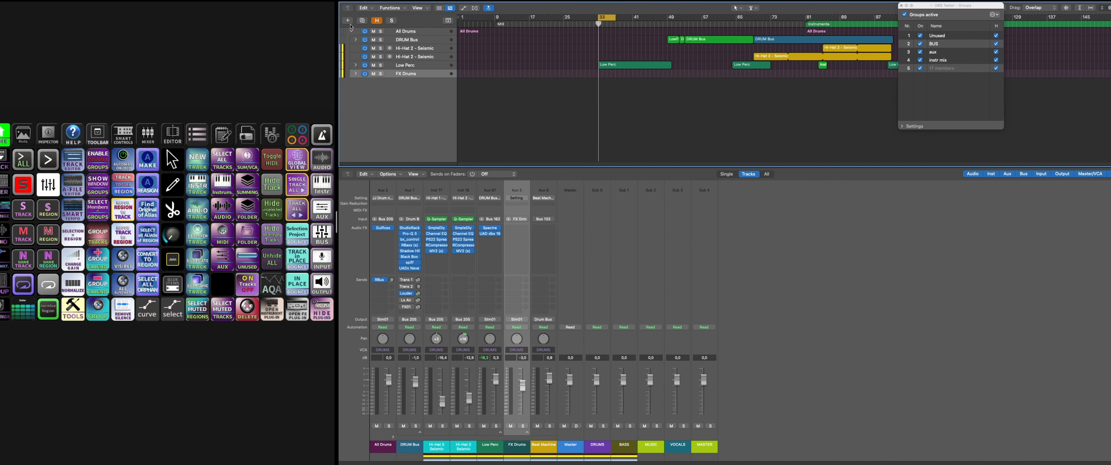
left_click(356, 40)
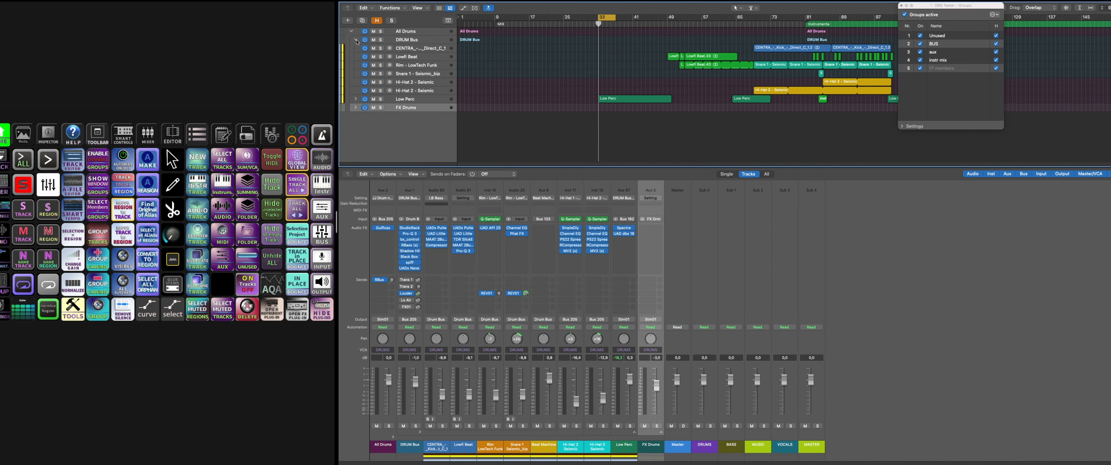
Hide the Low Perc and FX Drums tracks, and hide the members of group 5 as well.
left_click(422, 102, "shift")
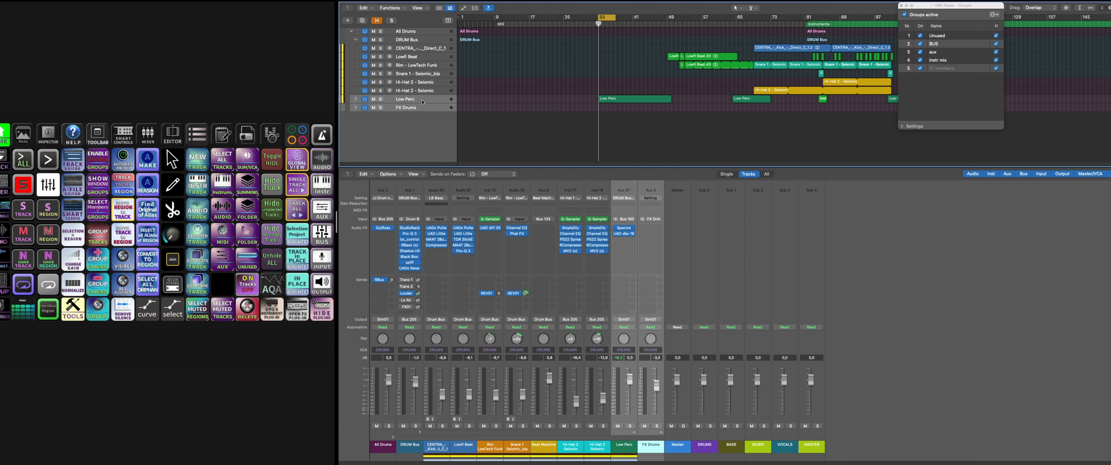
key("ctrl+h")
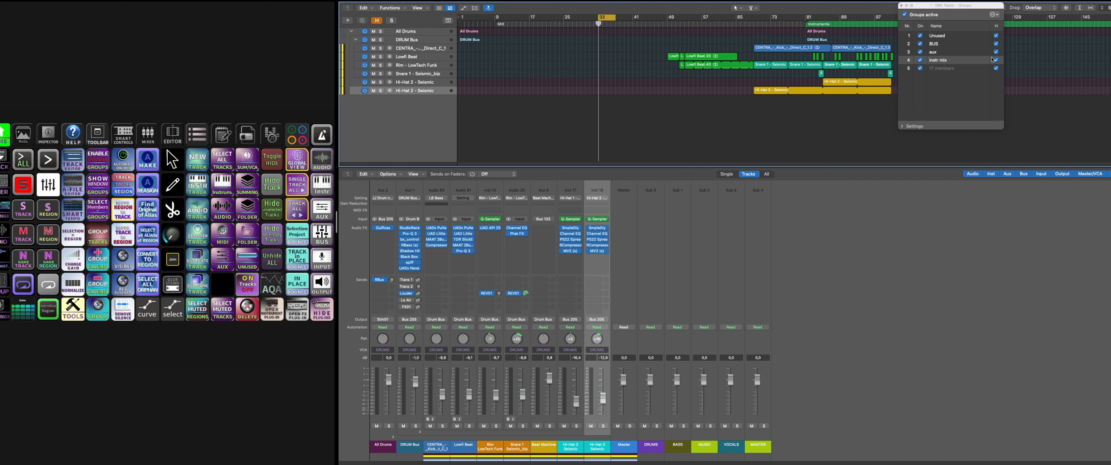
left_click(996, 68)
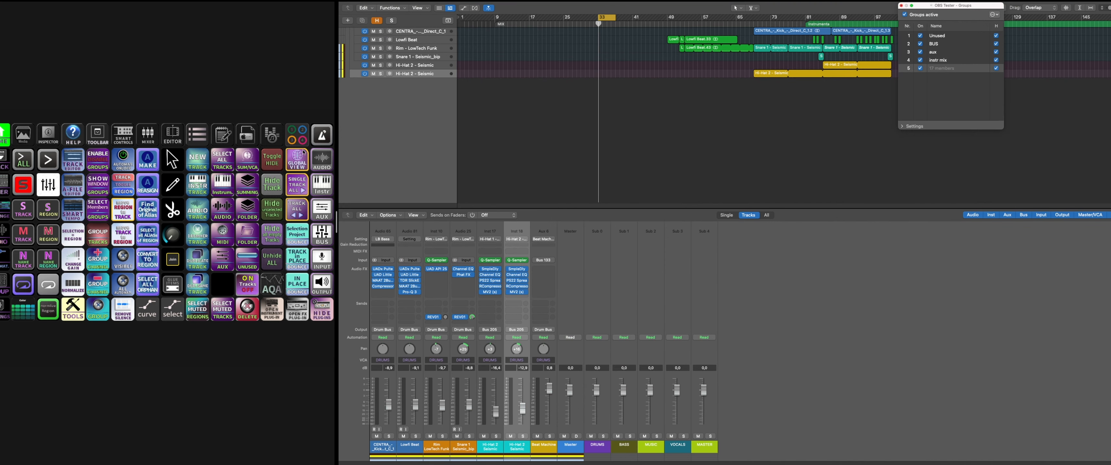
Select the remaining drum channel strips in turn, from the CENTRA kick through Lowfi Beat, Rim and Snare 1 to the last Hi-Hat.
left_click(391, 458)
left_click(512, 450)
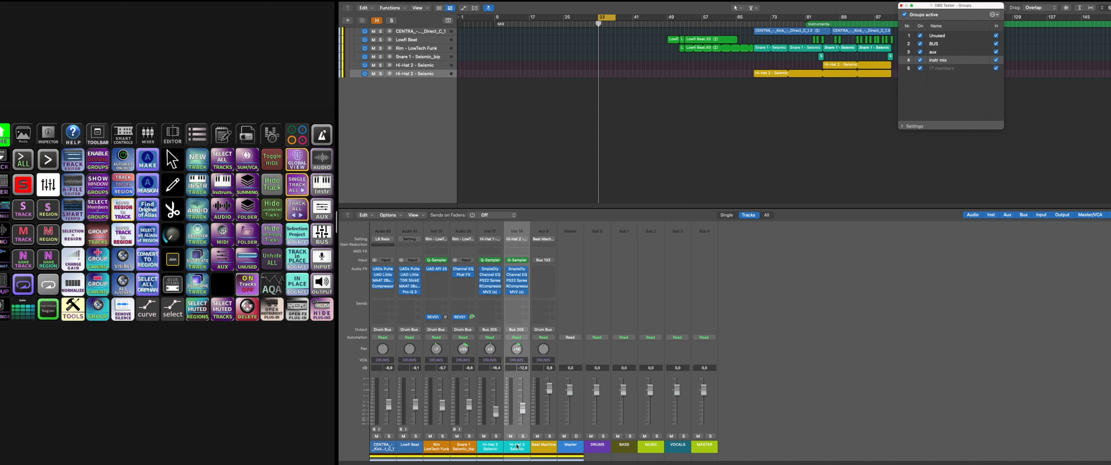
left_click(384, 450)
left_click(409, 451)
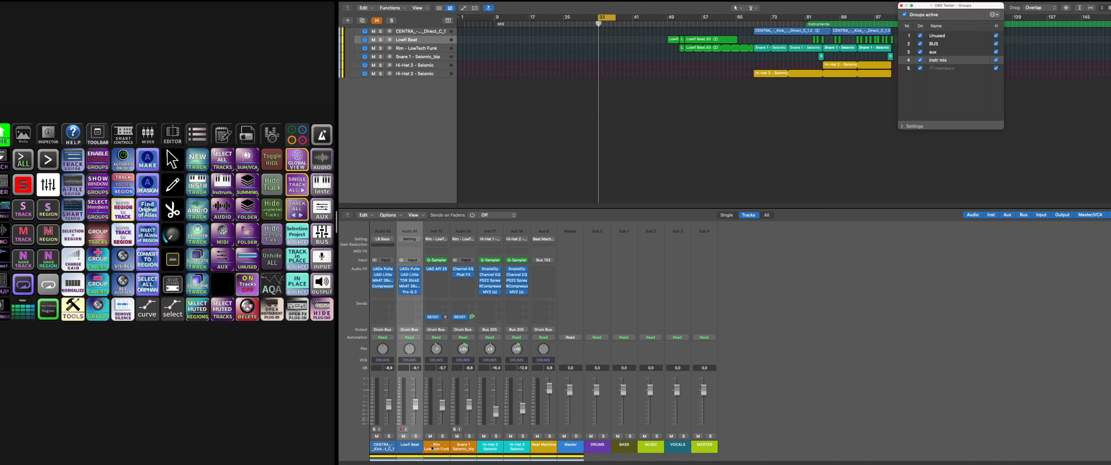
left_click(435, 451)
left_click(461, 451)
left_click(490, 449)
left_click(517, 448)
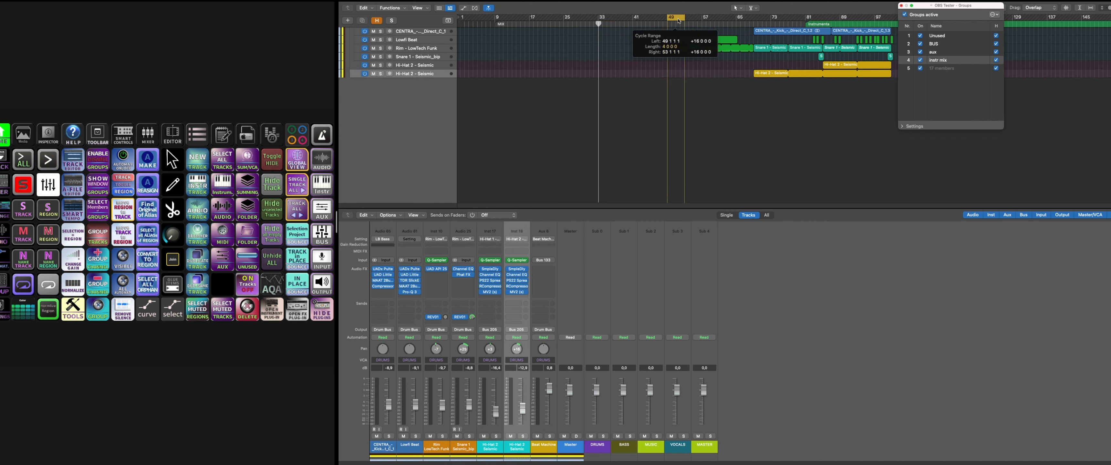
Extend the cycle range from bar 49 to about bar 73, select all the visible drum regions and solo them.
left_click_drag(683, 17, 775, 16)
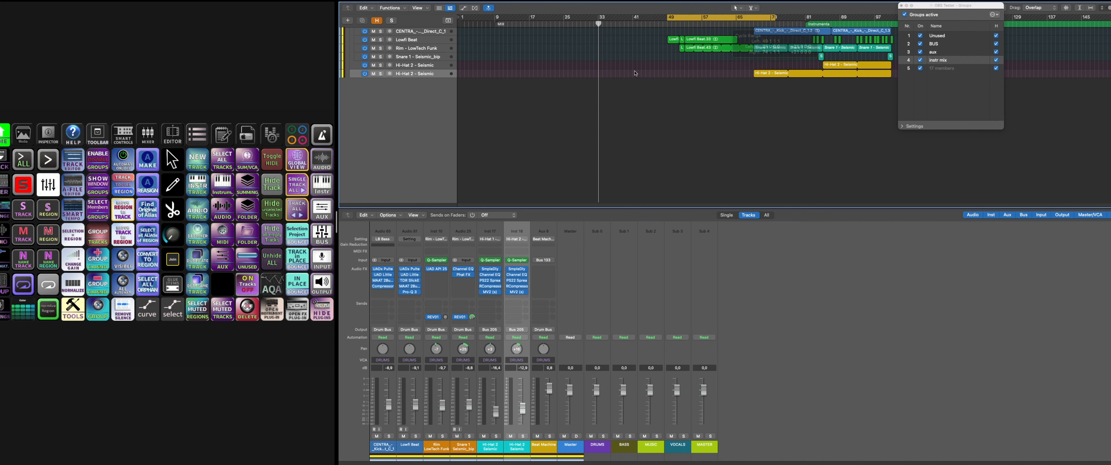
left_click_drag(670, 29, 867, 91)
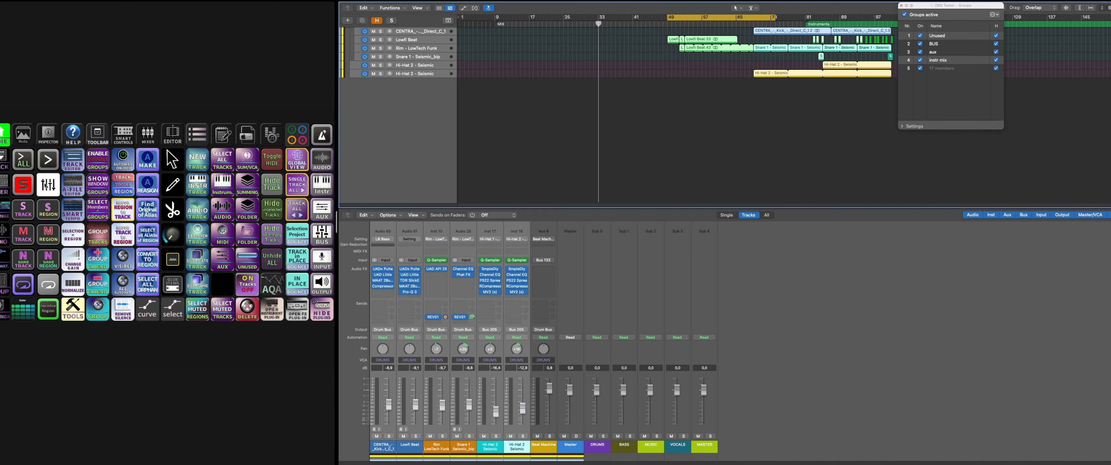
left_click(53, 213)
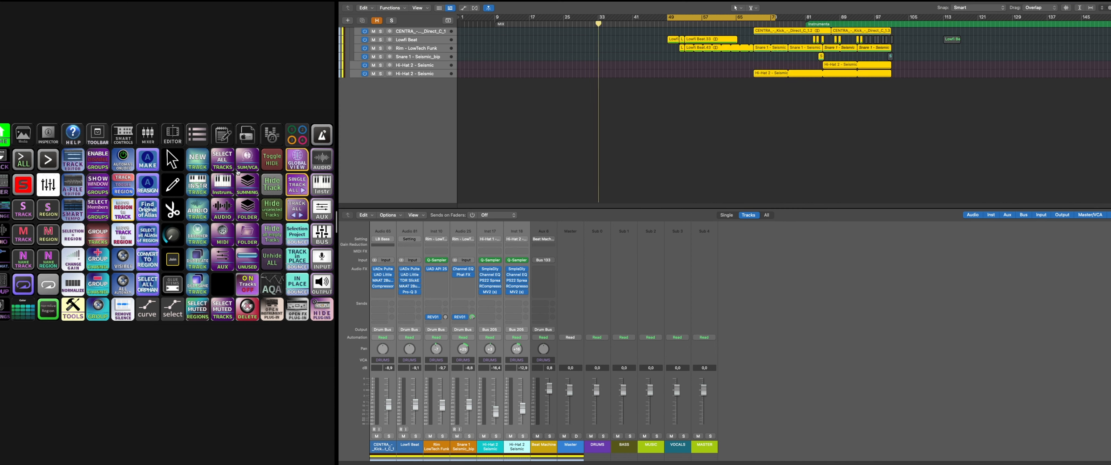
Play the drum regions from the start of the cycle range, stop playback and clear the region selection.
left_click(807, 110)
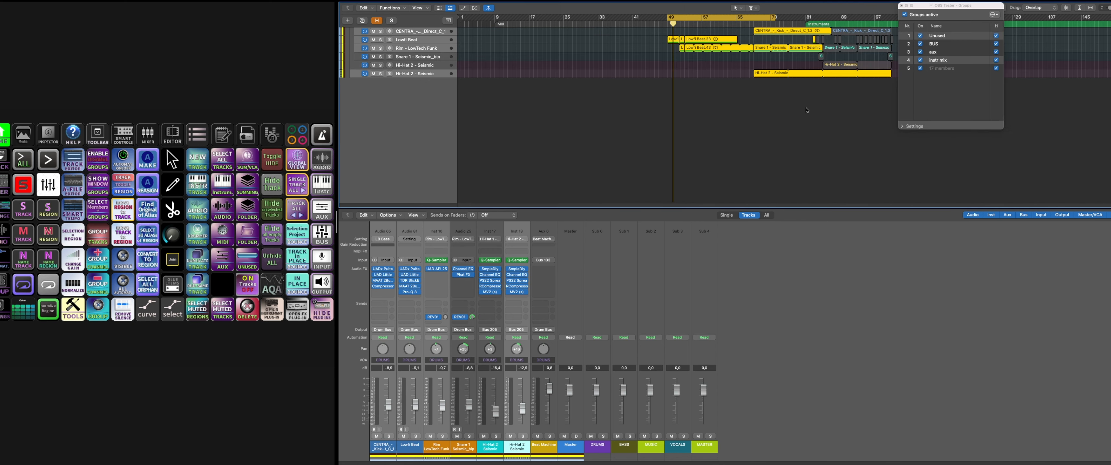
key("space")
left_click(807, 111)
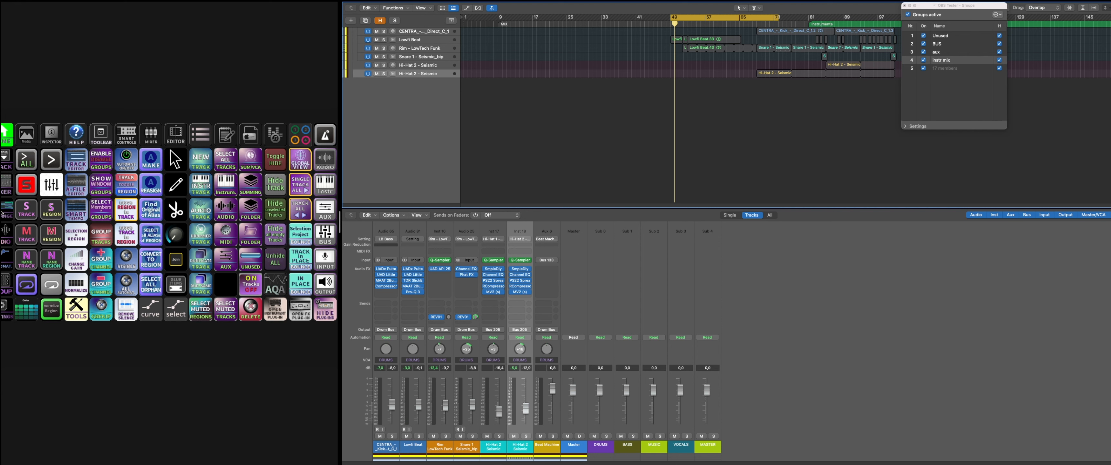
Leave the current Companion button page and open the Arrange page of the button grid.
left_click(3, 165)
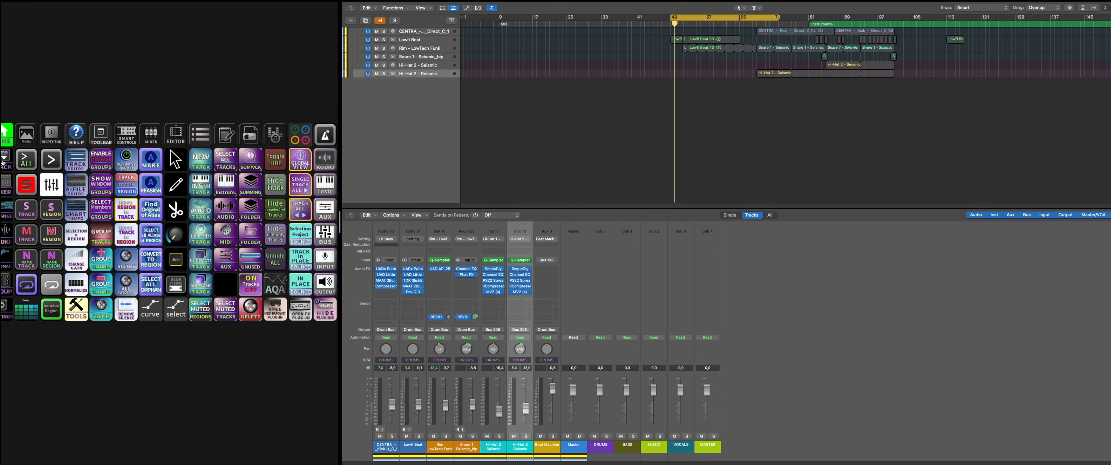
left_click(3, 163)
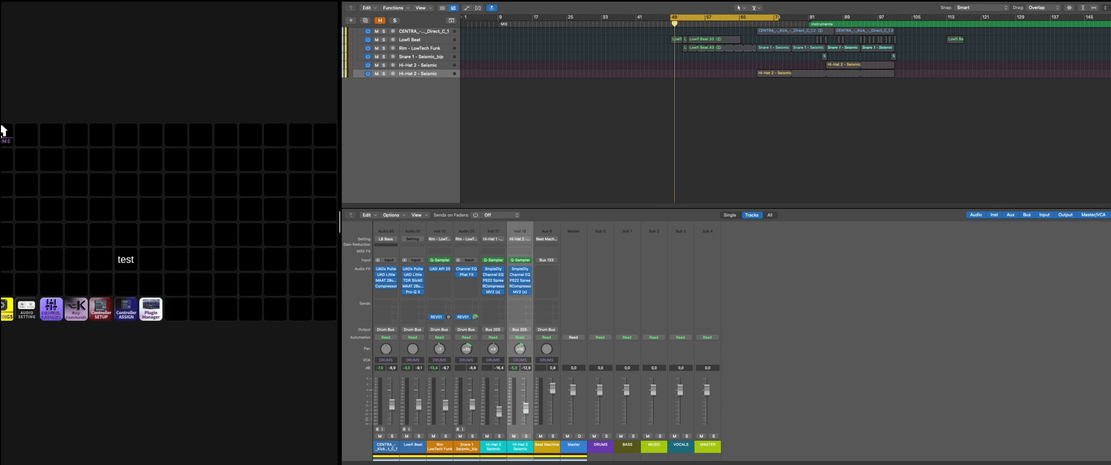
left_click(3, 135)
left_click(3, 208)
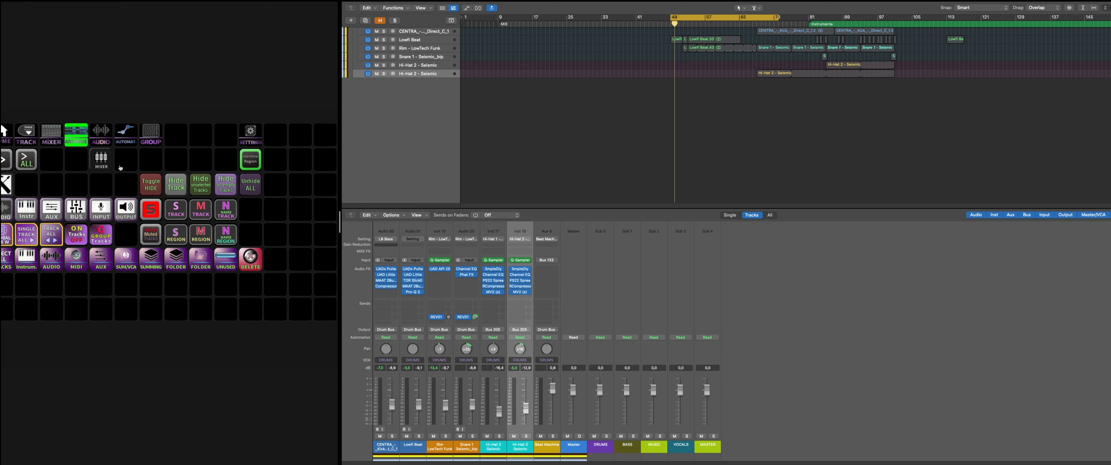
Switch the button grid to the Mixer page, start and stop playback with its transport controls, and return to the Logic Pro tracks area.
left_click(53, 135)
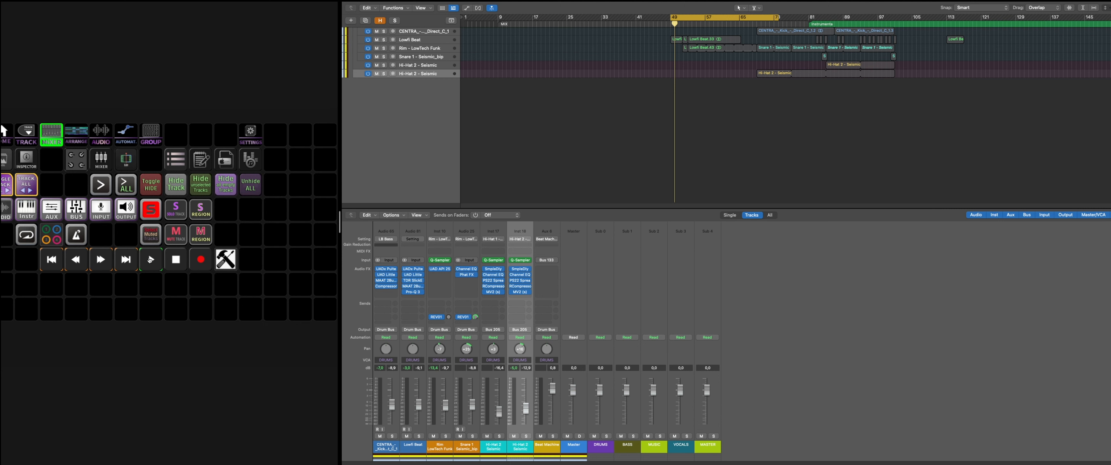
left_click(151, 260)
left_click(175, 260)
left_click(536, 126)
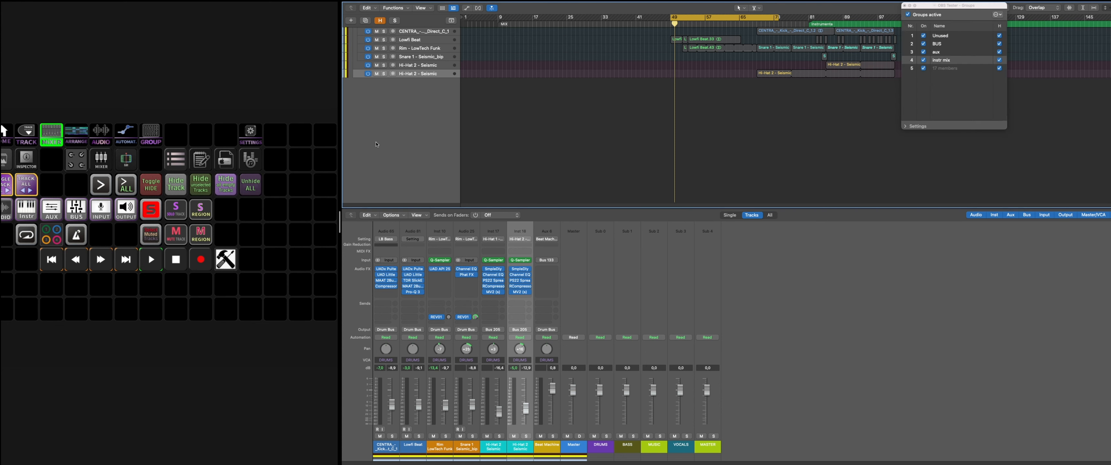